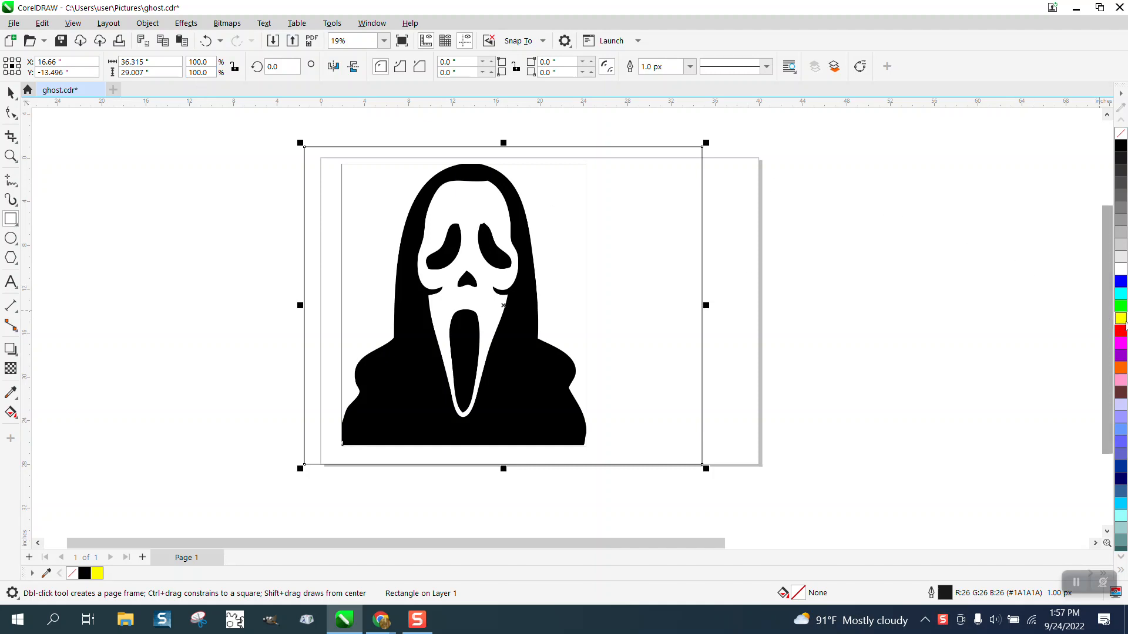
Delete the background rectangle behind the ghost bitmap
click(1121, 318)
key(shift+Page_Down)
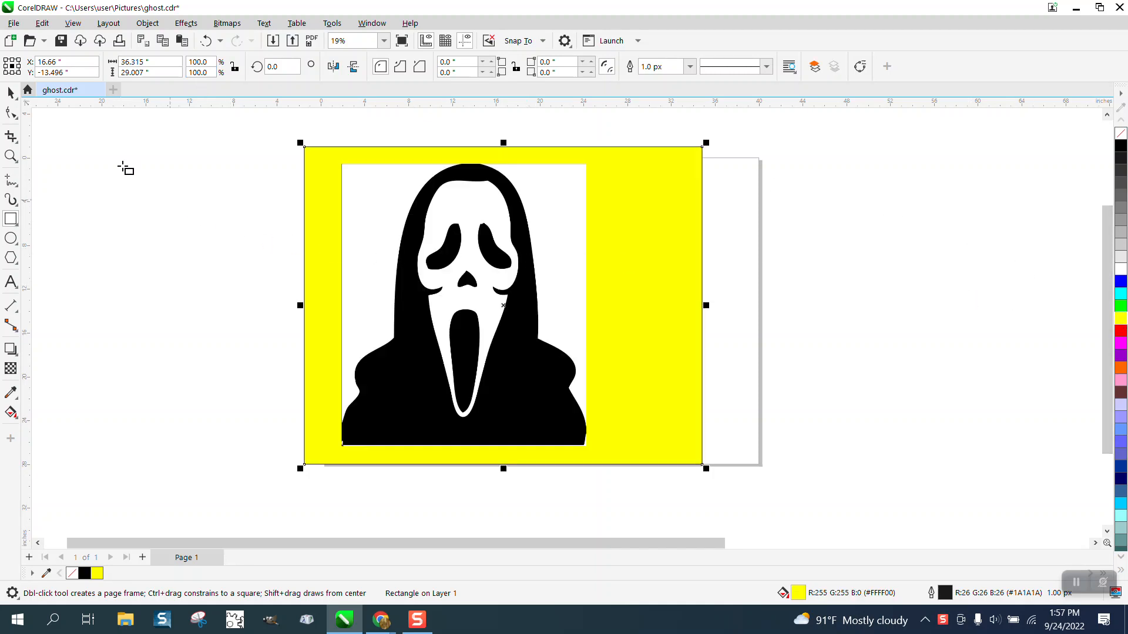
click(10, 92)
click(535, 203)
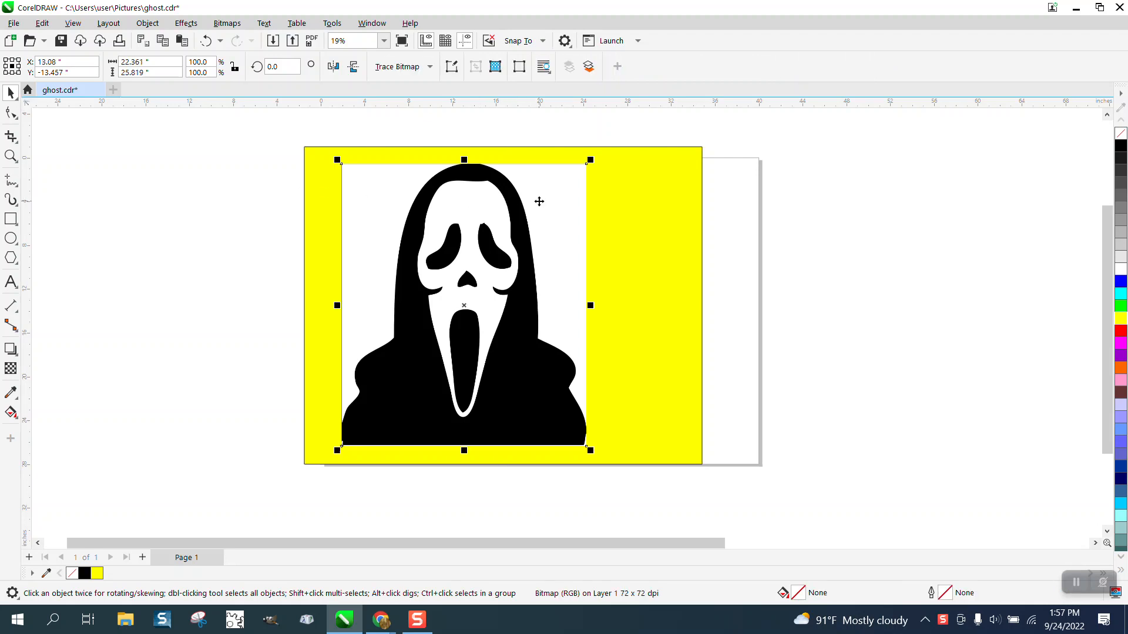
click(640, 221)
key(Delete)
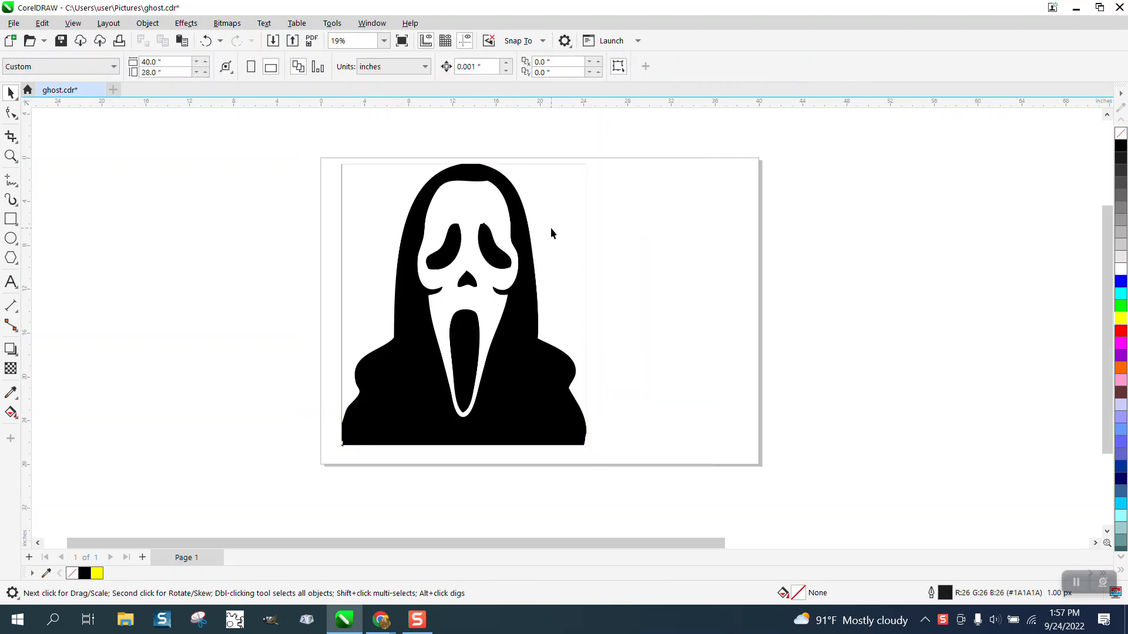
Trace the ghost bitmap with Outline Trace using the Clipart preset and its default settings
click(527, 243)
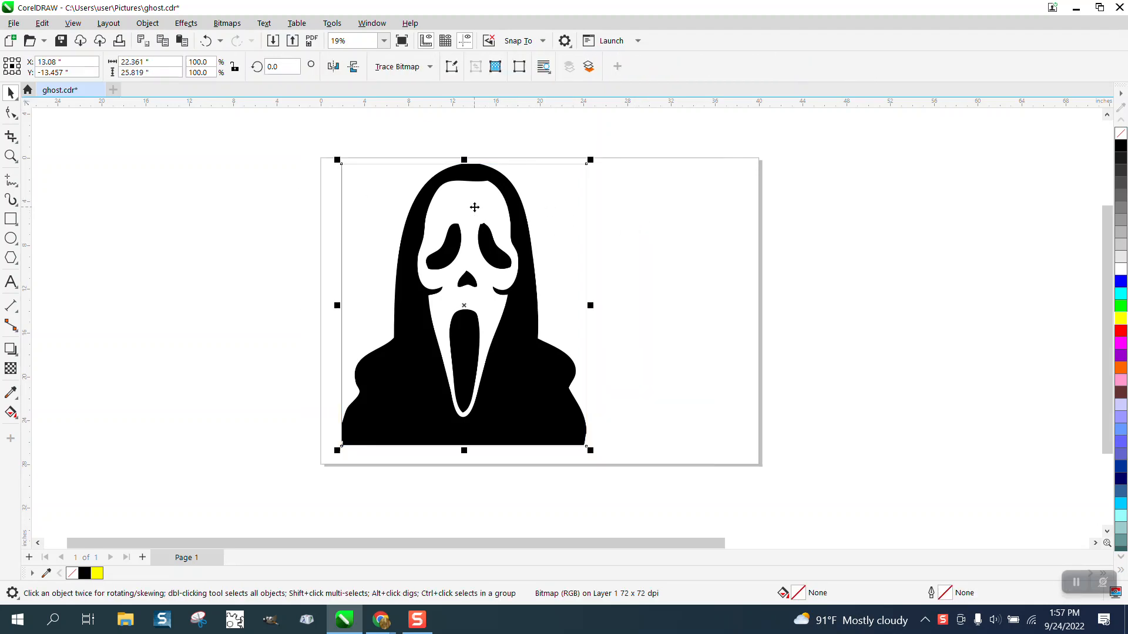
click(430, 67)
mouse_move(454, 117)
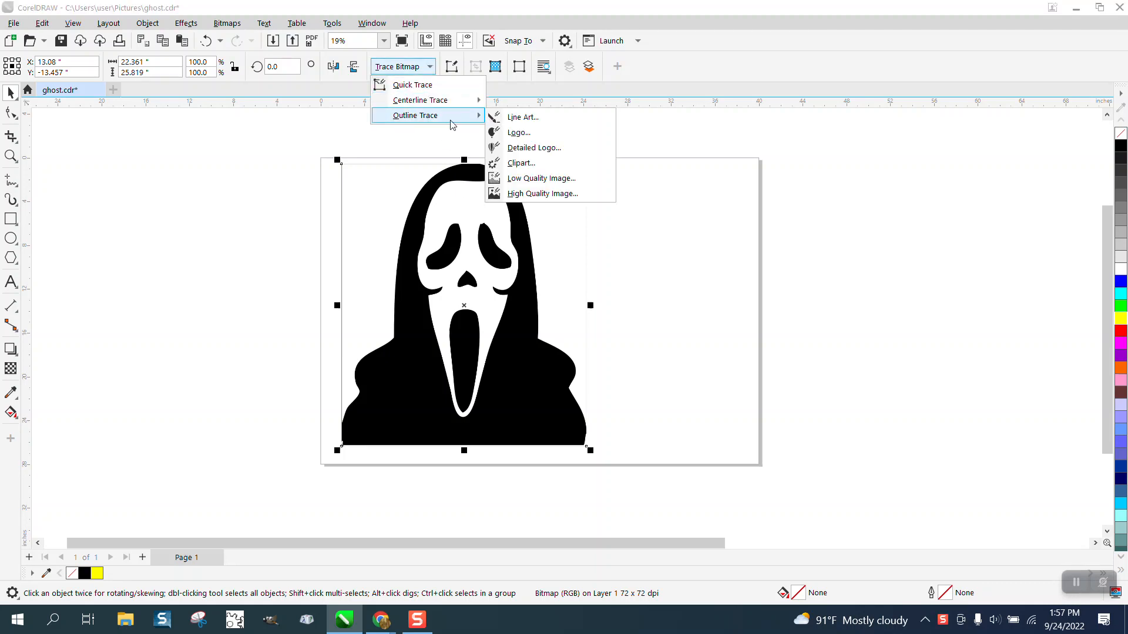
click(521, 164)
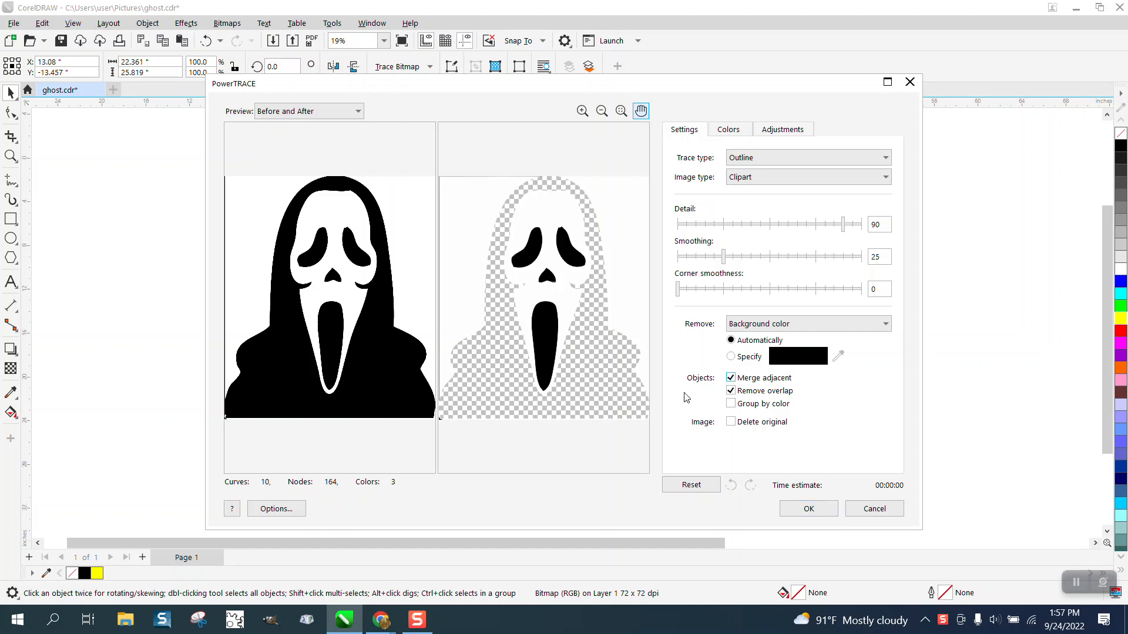
click(809, 508)
Move the traced group to the right of the bitmap and give it a black outline
click(533, 343)
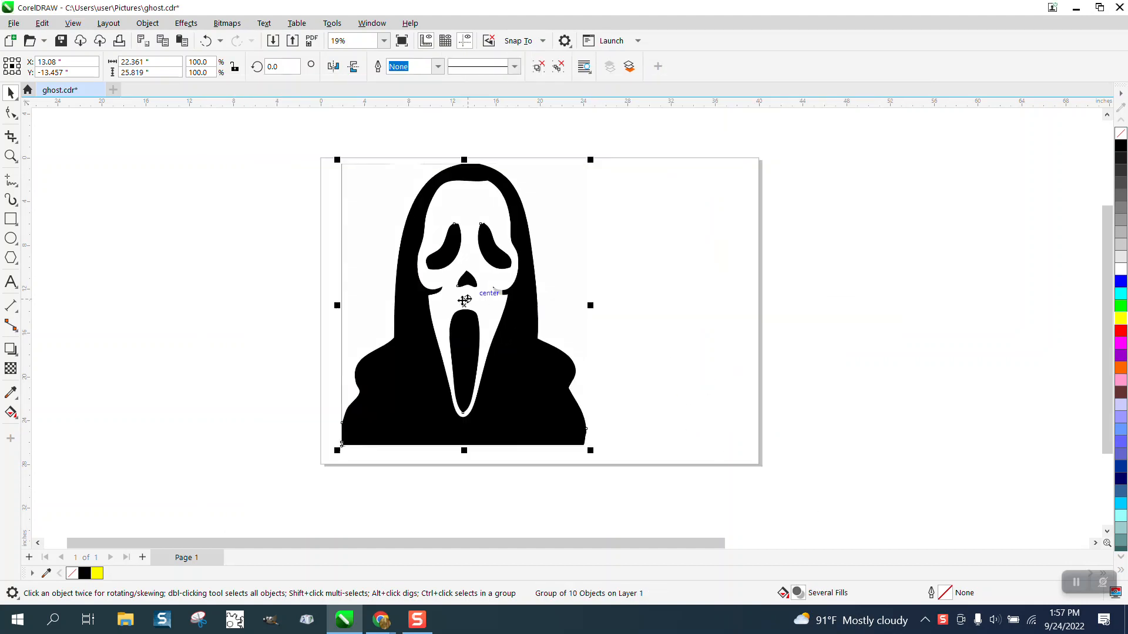
drag(464, 306, 754, 310)
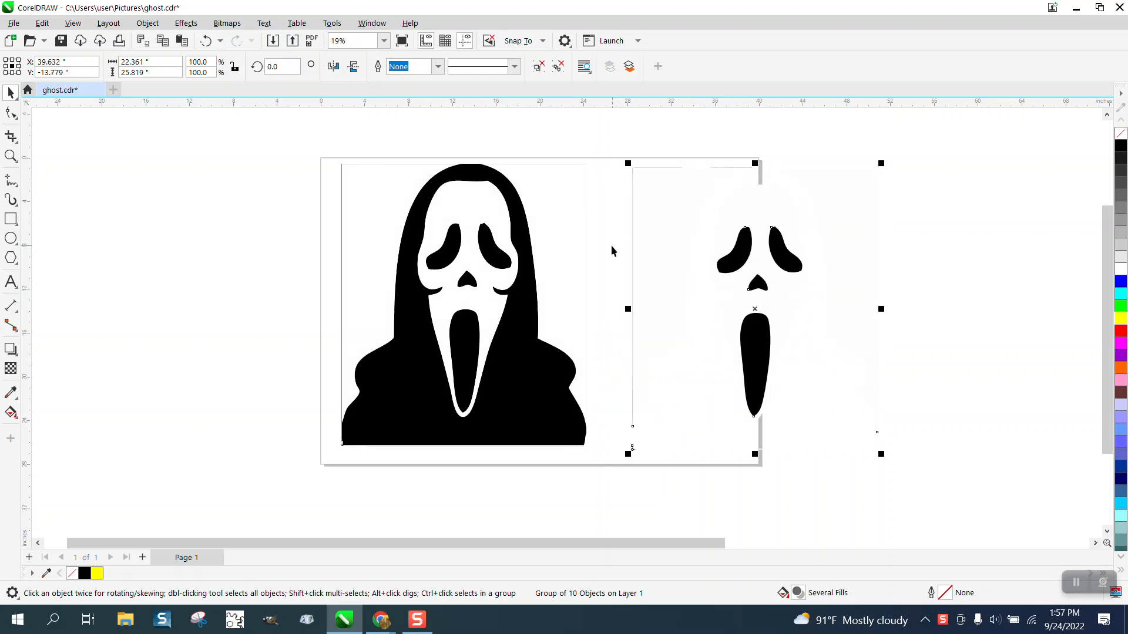
mouse_move(610, 140)
mouse_down()
mouse_move(623, 185)
mouse_move(1012, 491)
mouse_move(1028, 460)
mouse_up()
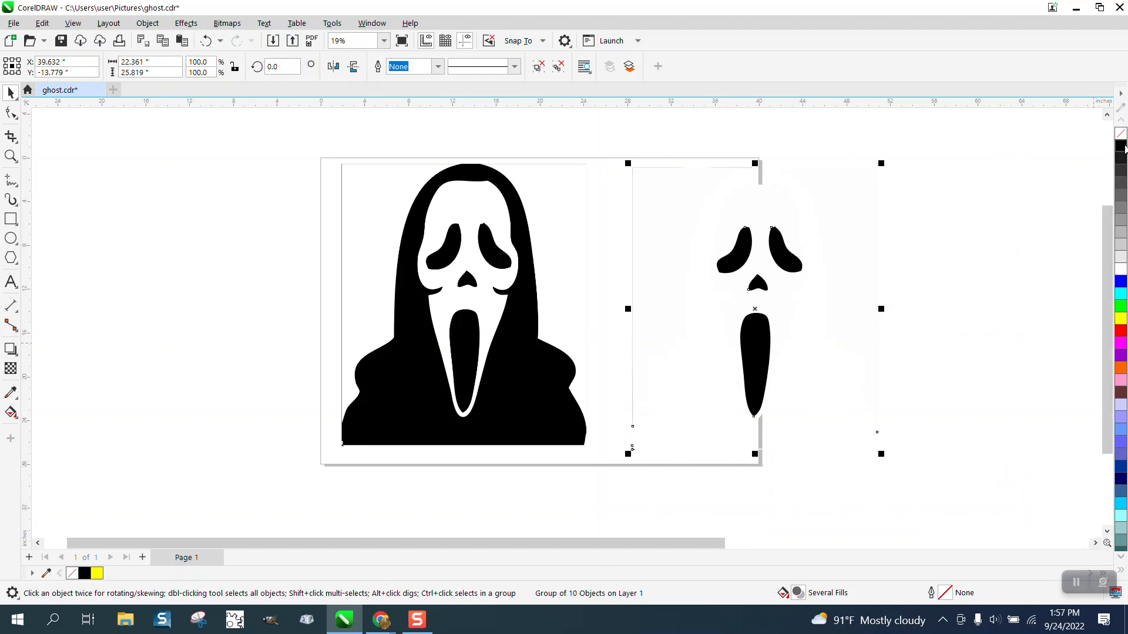
right_click(1121, 150)
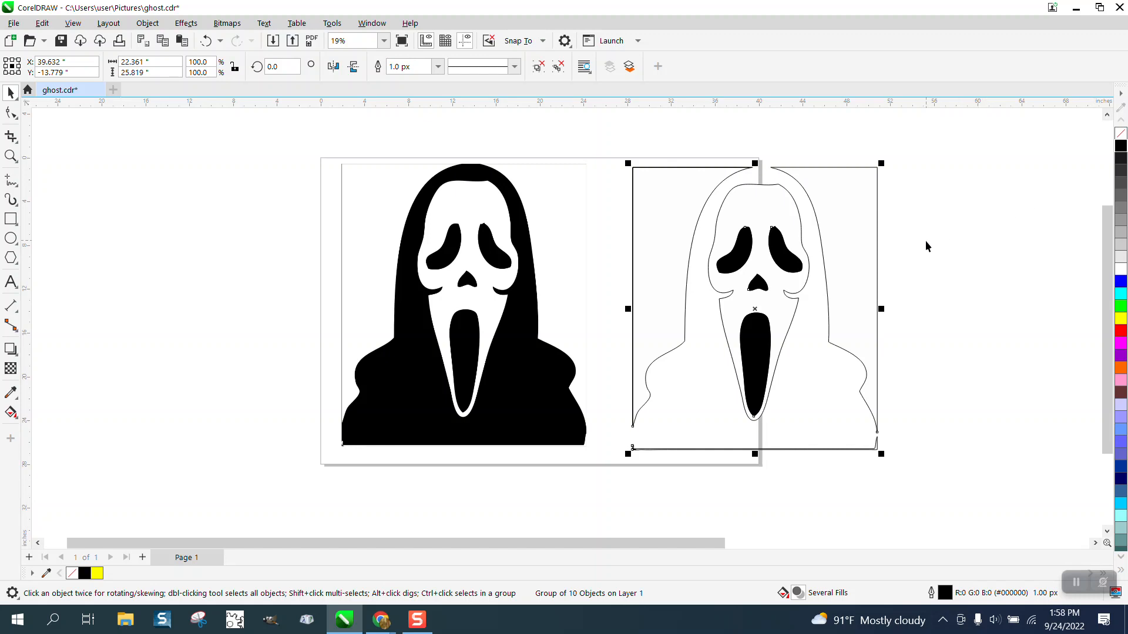
Move the original bitmap off the page to the left and place the traced group on the page
drag(554, 264, 277, 258)
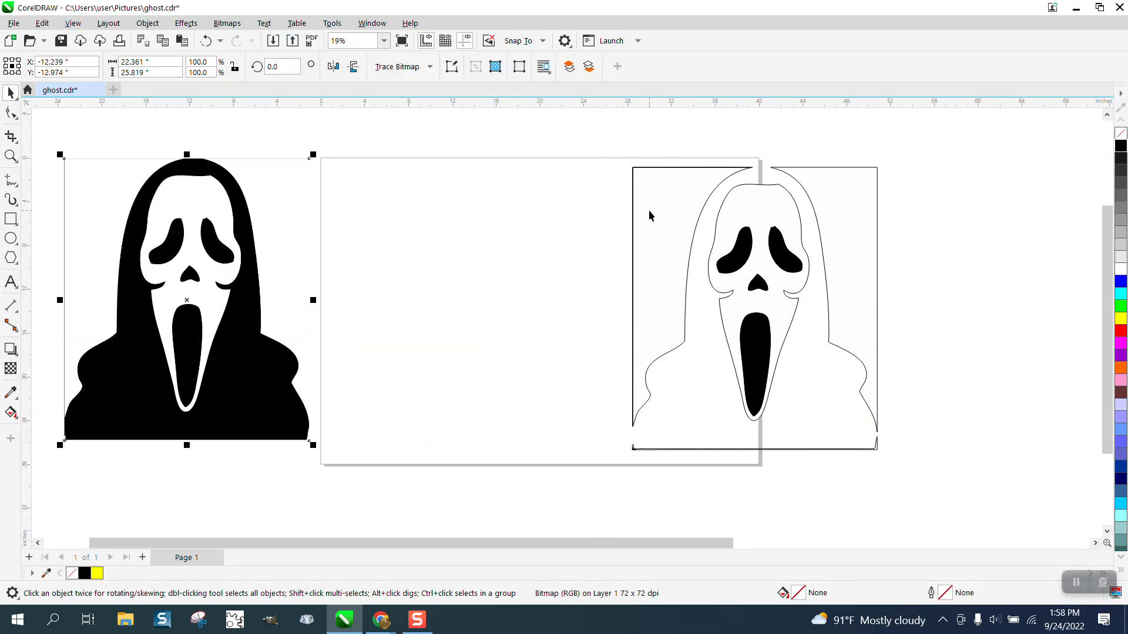
mouse_move(650, 215)
mouse_down()
mouse_move(403, 231)
mouse_move(403, 216)
mouse_up()
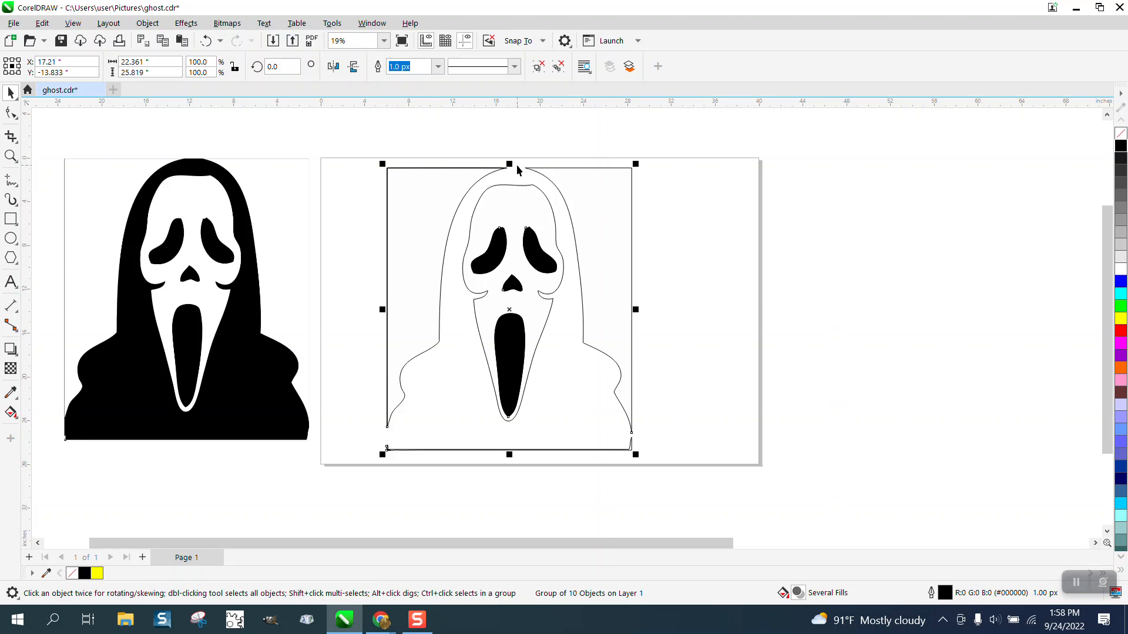
key(z)
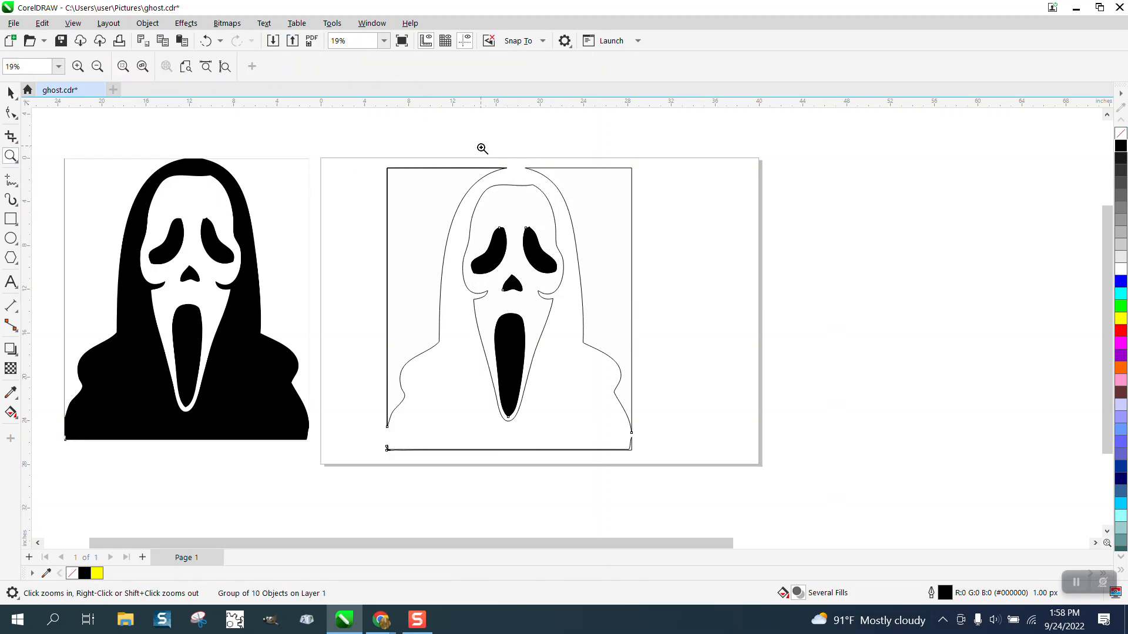
drag(482, 149, 554, 198)
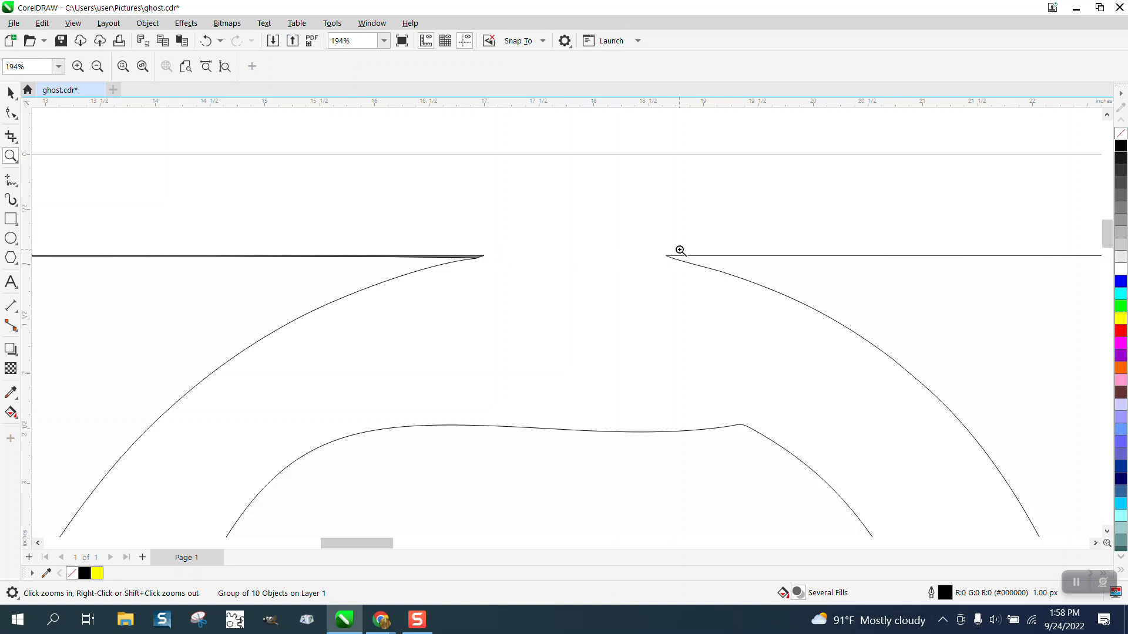
scroll(481, 146, down, 4)
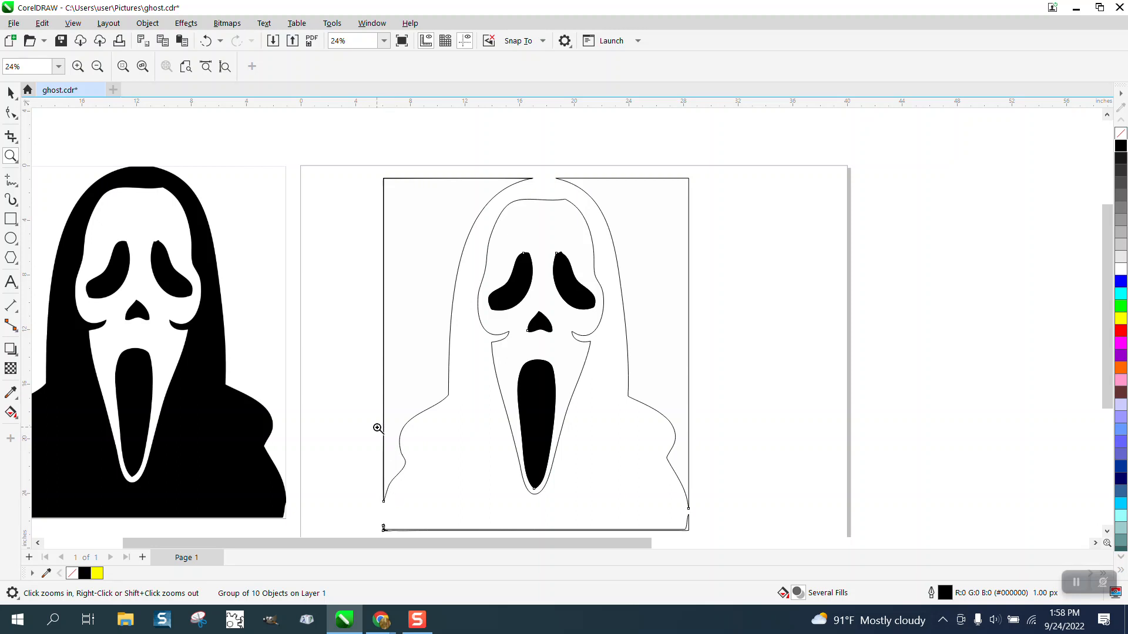
Ungroup the traced ghost objects
click(11, 92)
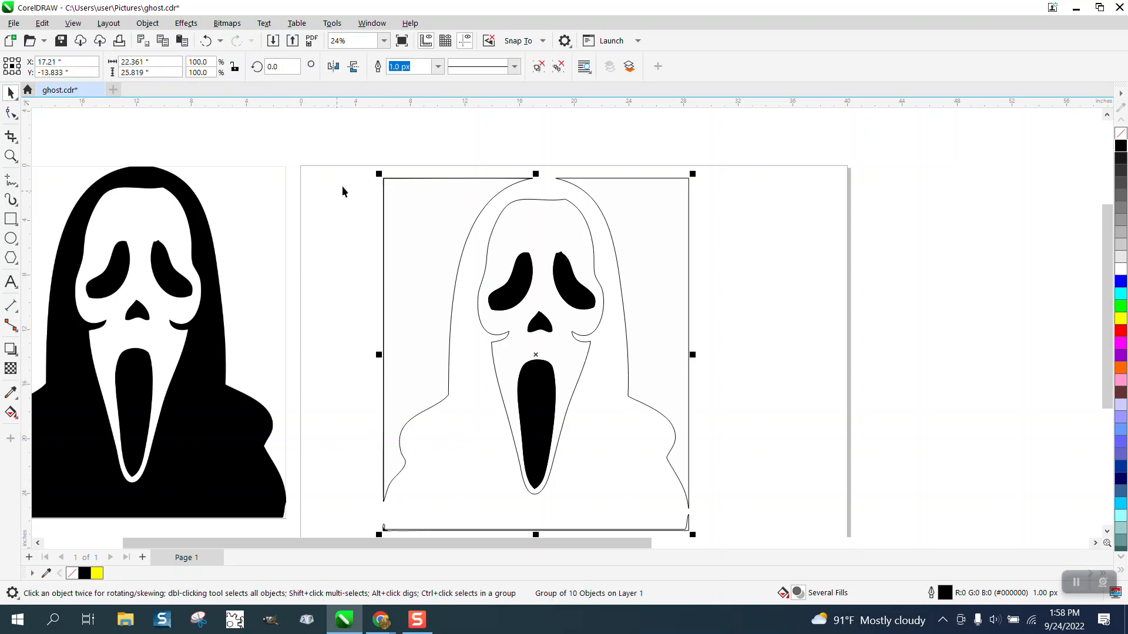
drag(346, 158, 738, 536)
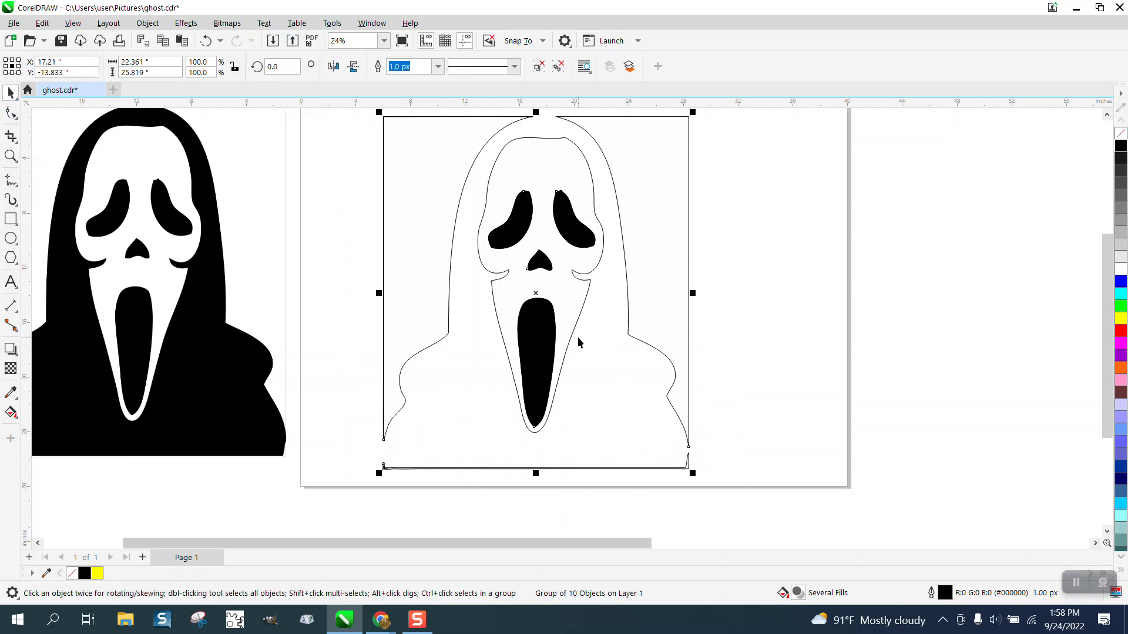
click(147, 23)
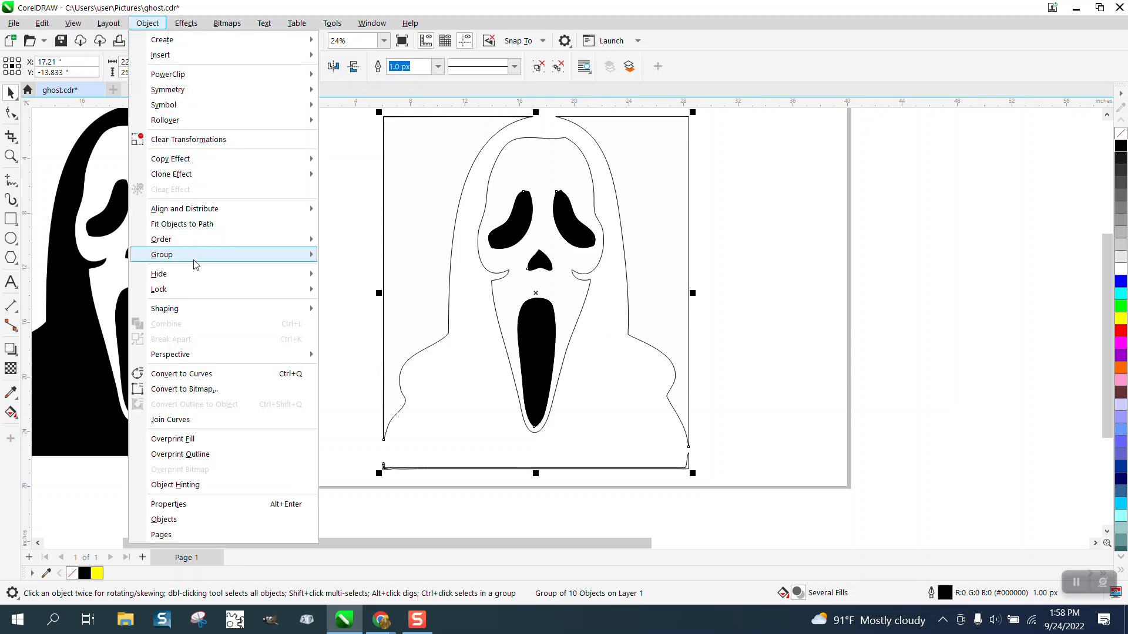
mouse_move(300, 265)
click(346, 271)
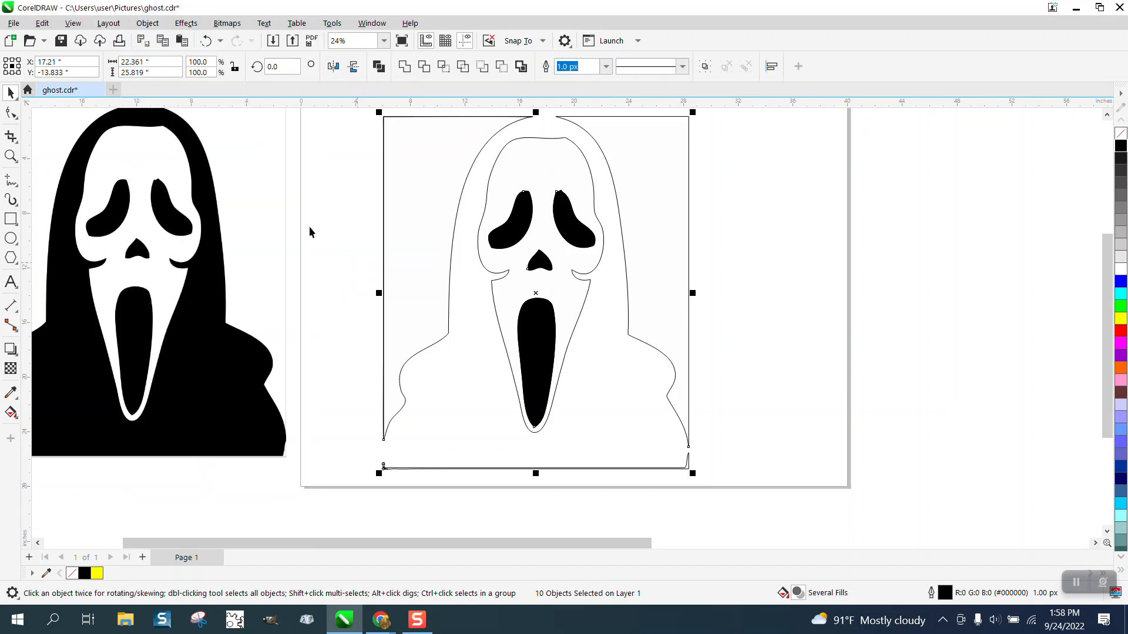
Select all nodes of the traced curves with the Shape tool and break the curves at every node
click(11, 112)
scroll(381, 243, down, 1)
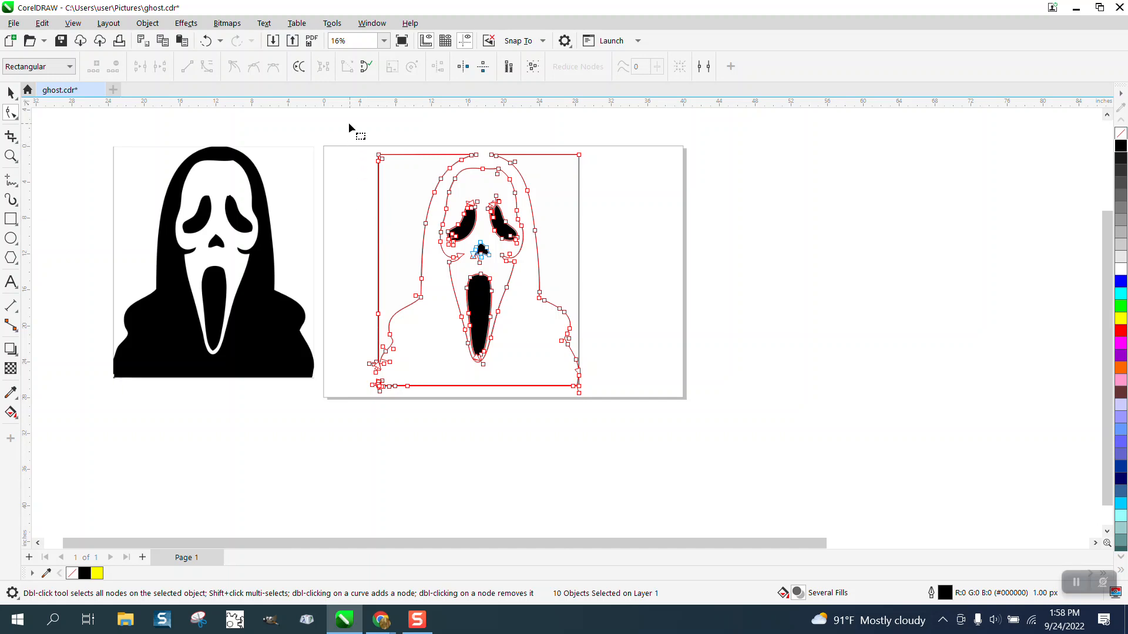
drag(349, 125, 688, 437)
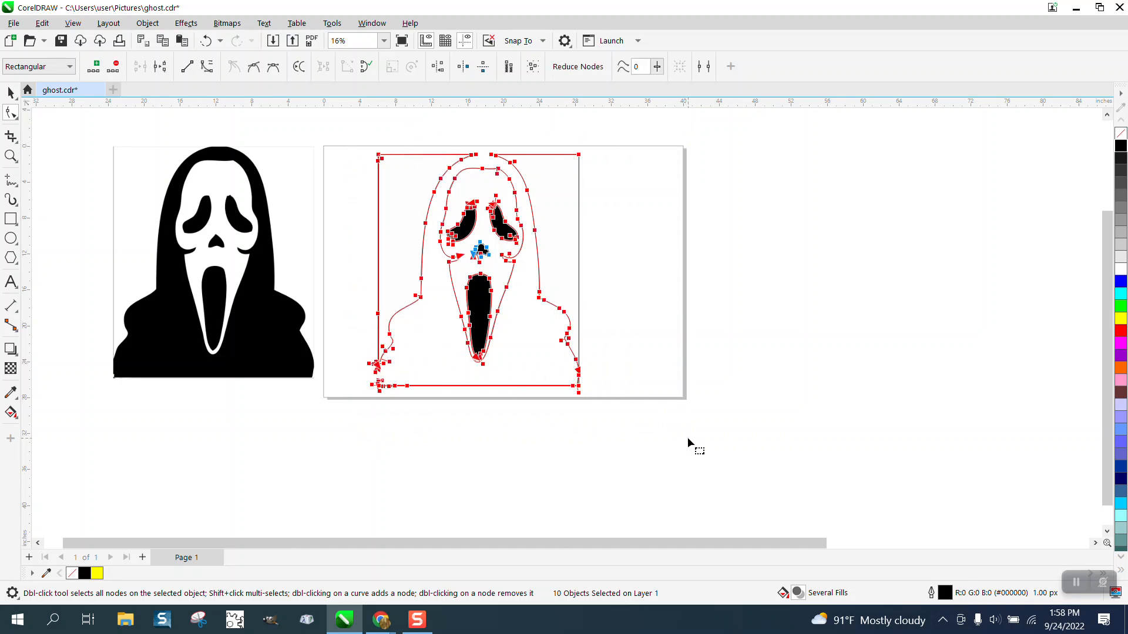
click(379, 24)
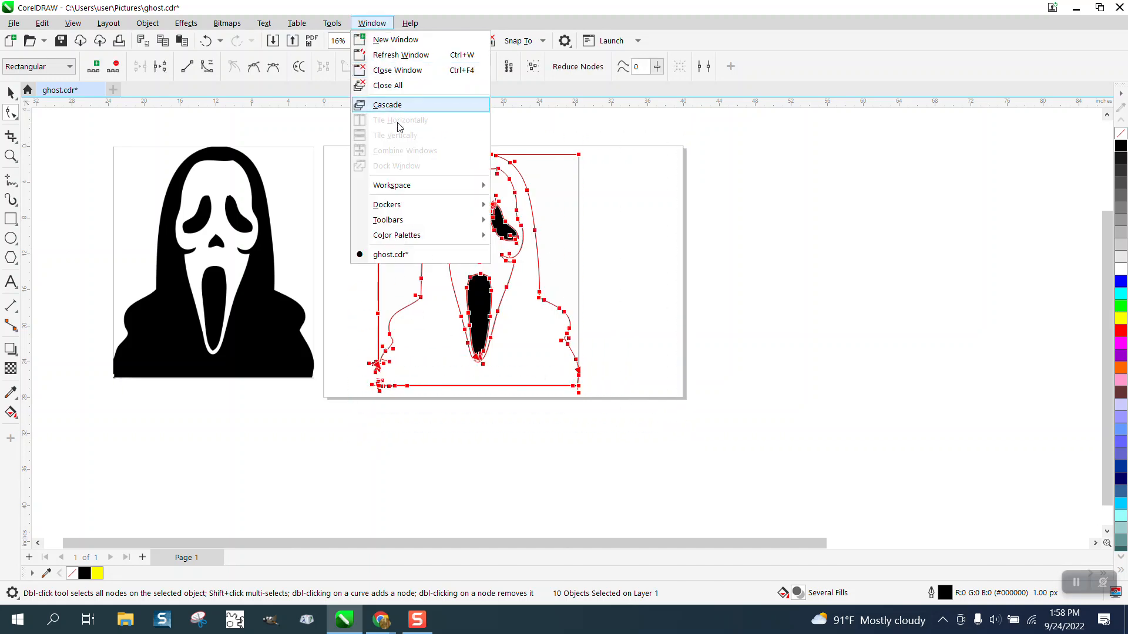
mouse_move(398, 206)
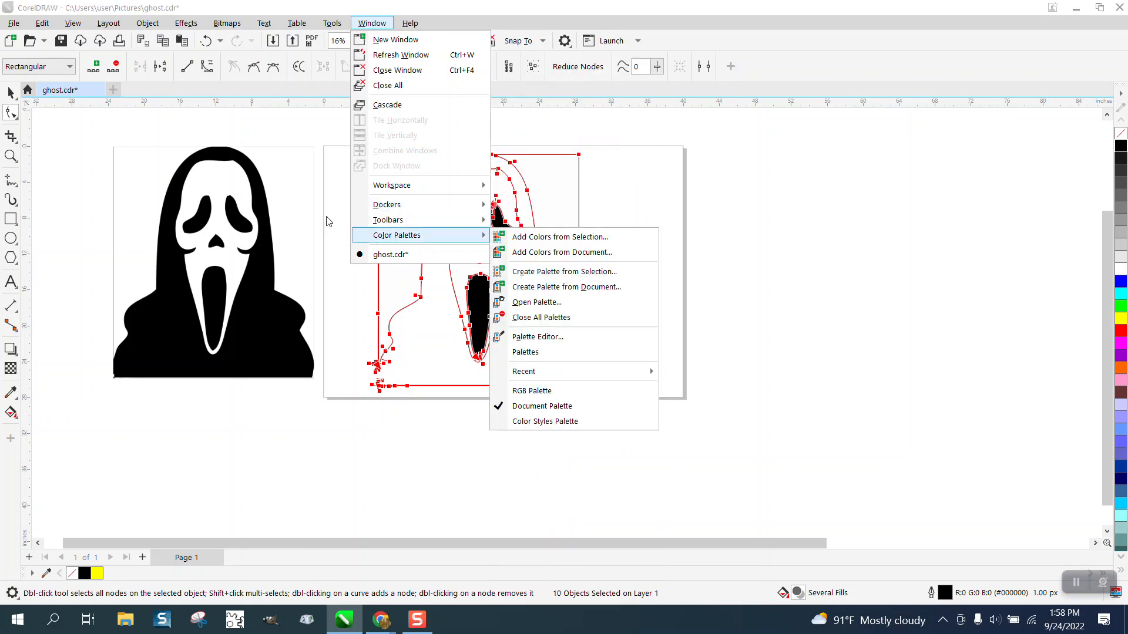
click(351, 200)
drag(358, 263, 699, 438)
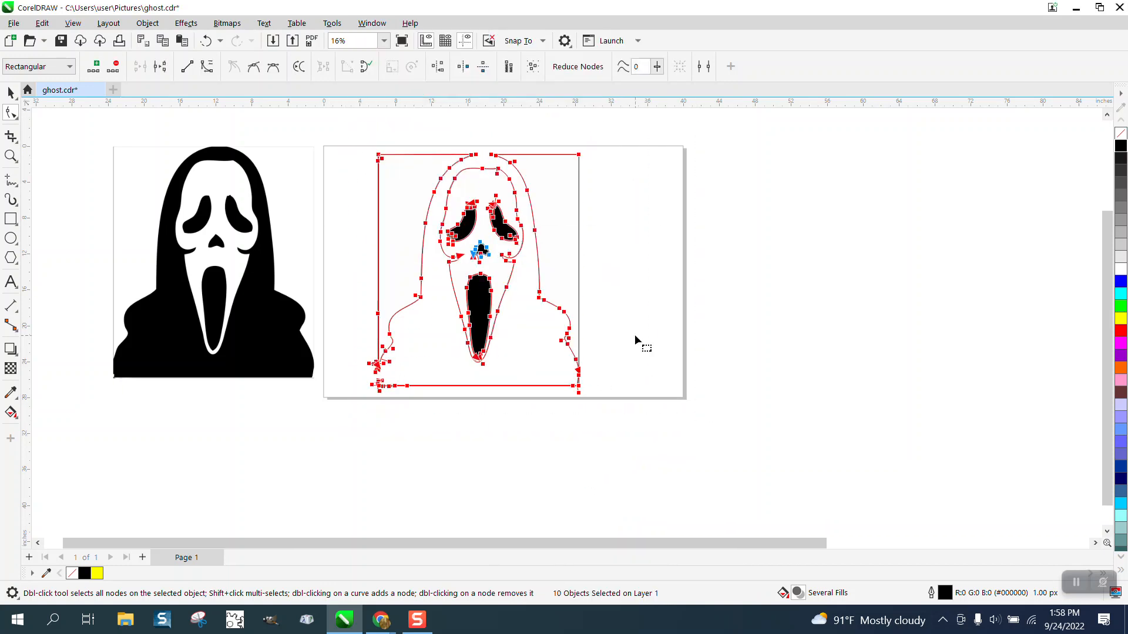
right_click(637, 339)
click(677, 396)
Delete the top and right frame segments around the traced ghost with Virtual Segment Delete
click(11, 156)
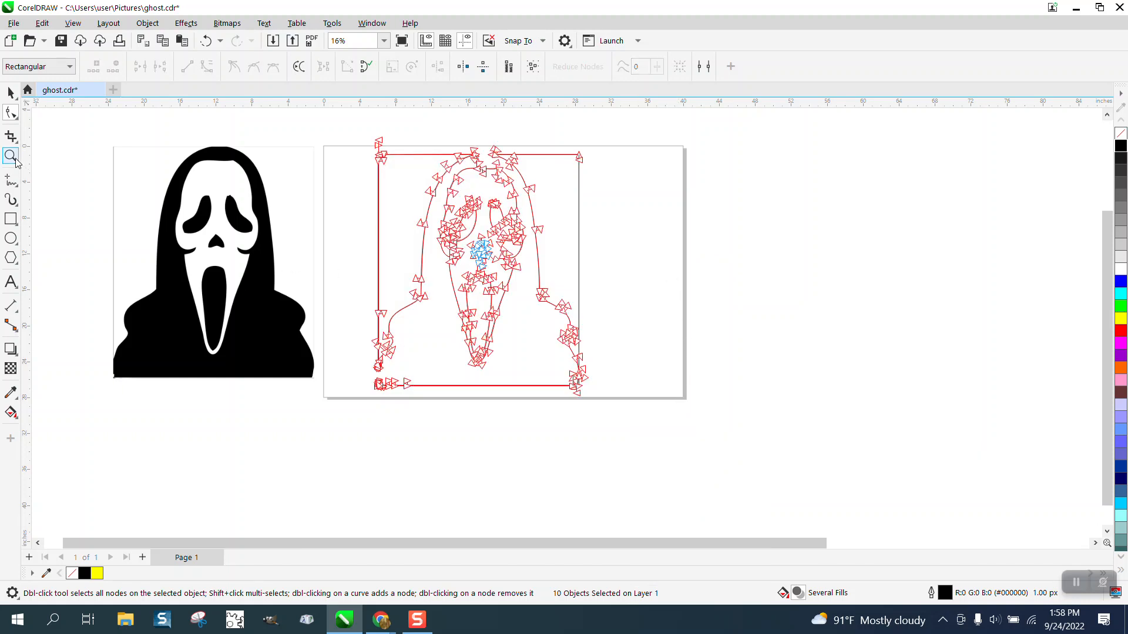
drag(561, 248, 802, 396)
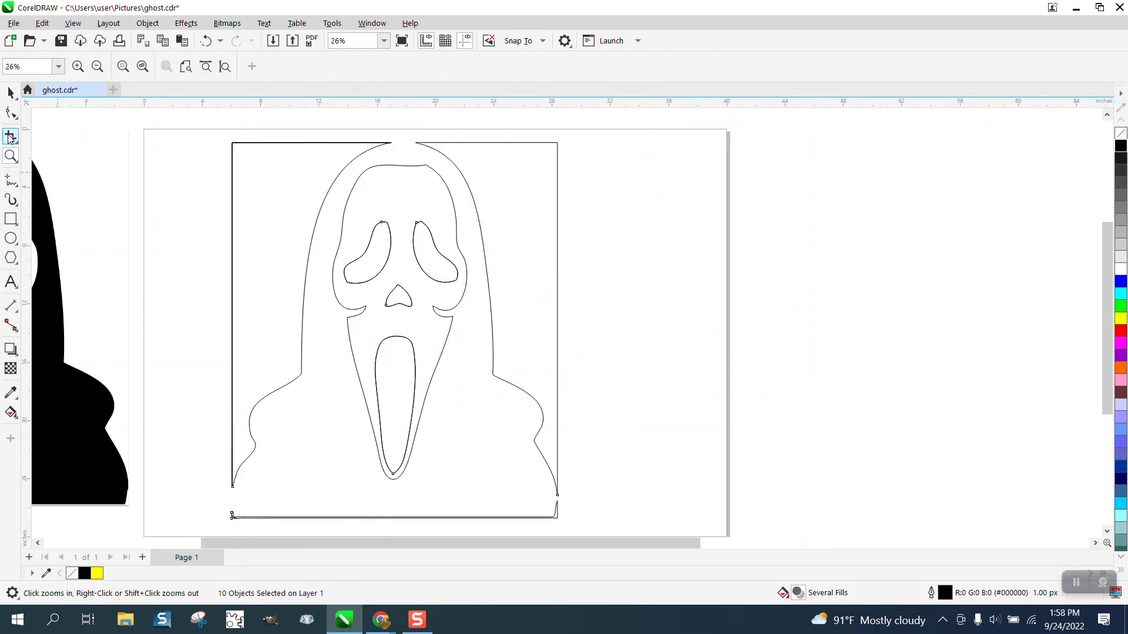
click(18, 146)
click(51, 151)
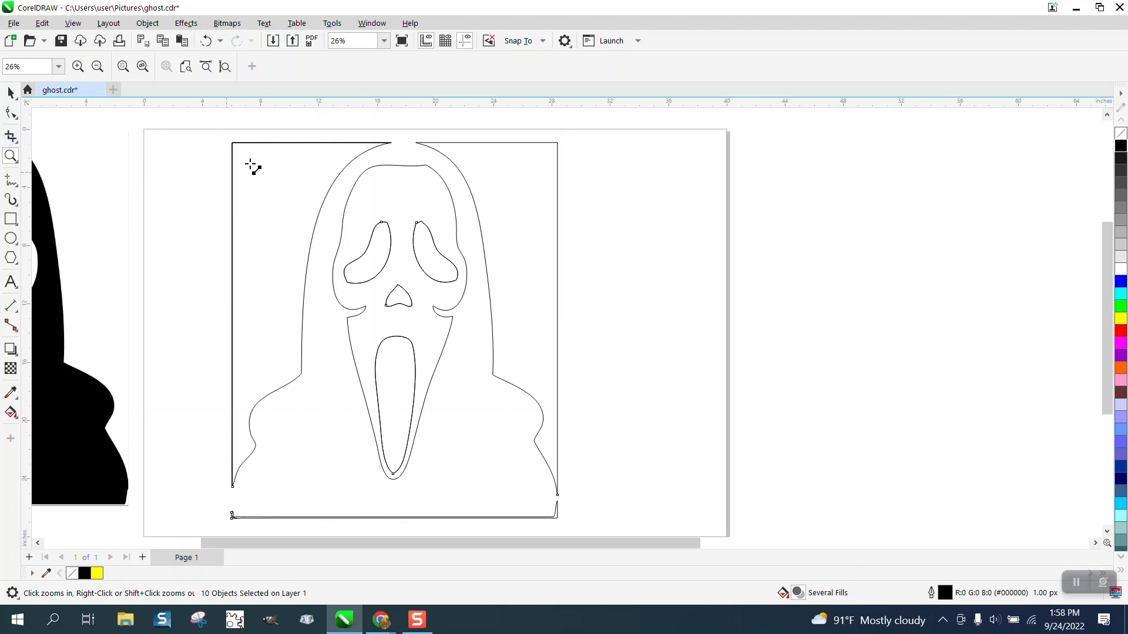
click(16, 141)
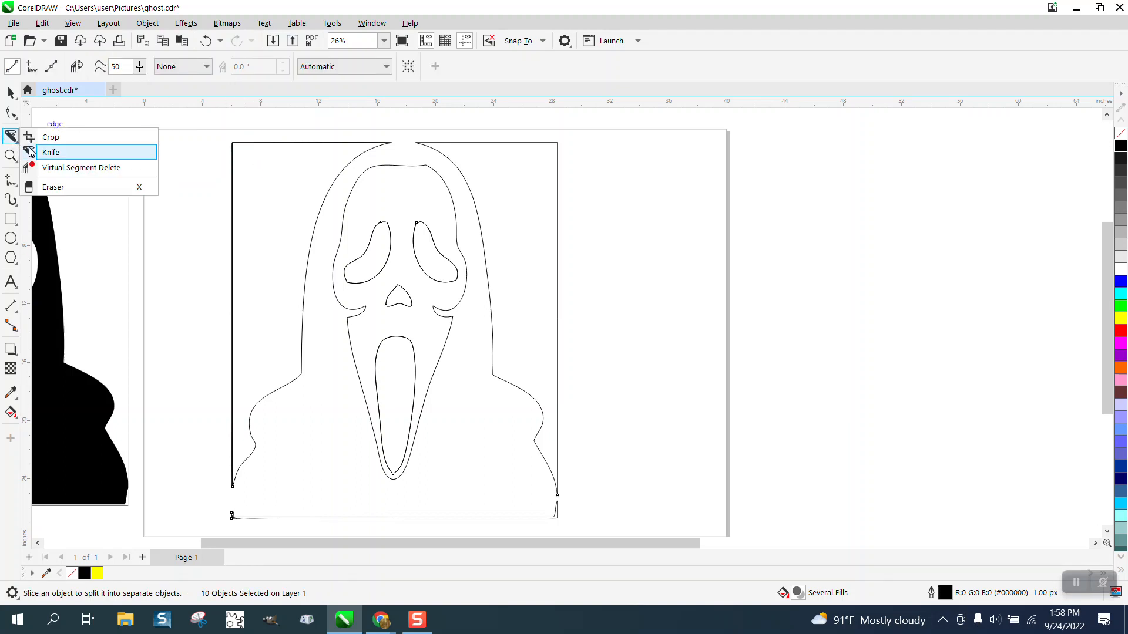
click(64, 167)
drag(217, 140, 260, 210)
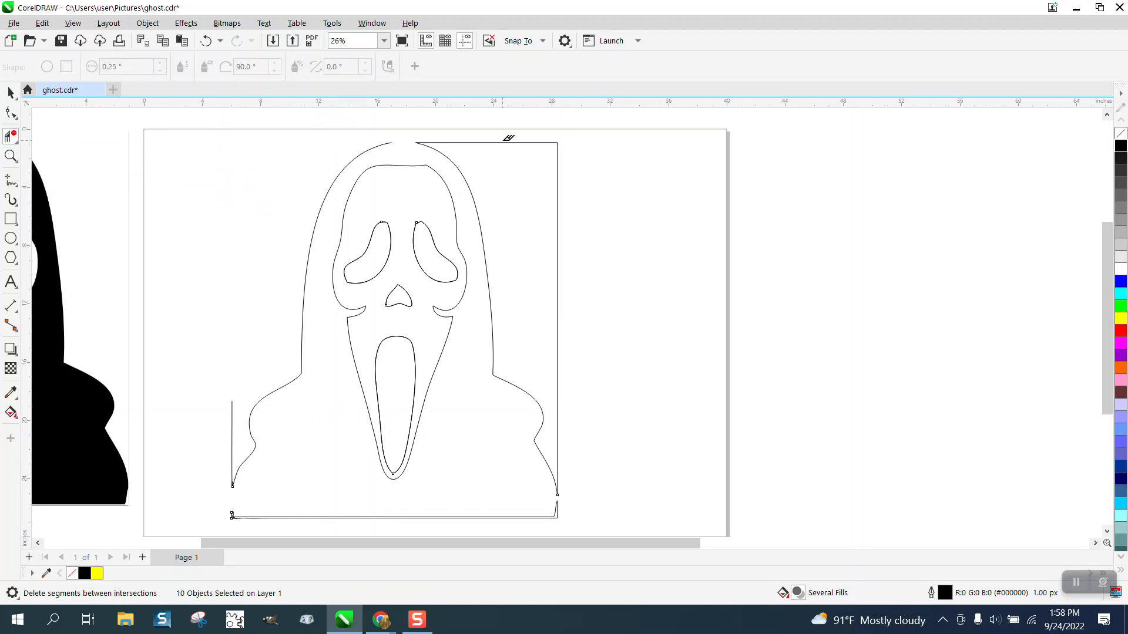
drag(509, 138, 537, 176)
drag(576, 275, 577, 277)
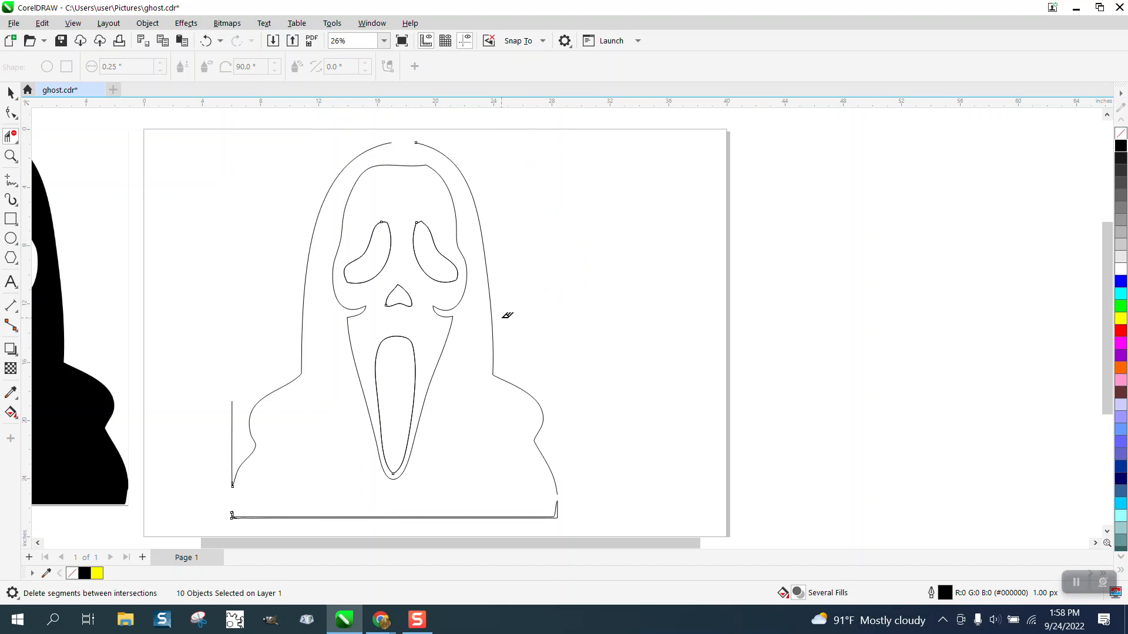
Delete the remaining left and bottom frame segments with Virtual Segment Delete, then return to the Pick tool
scroll(507, 316, down, 1)
click(292, 395)
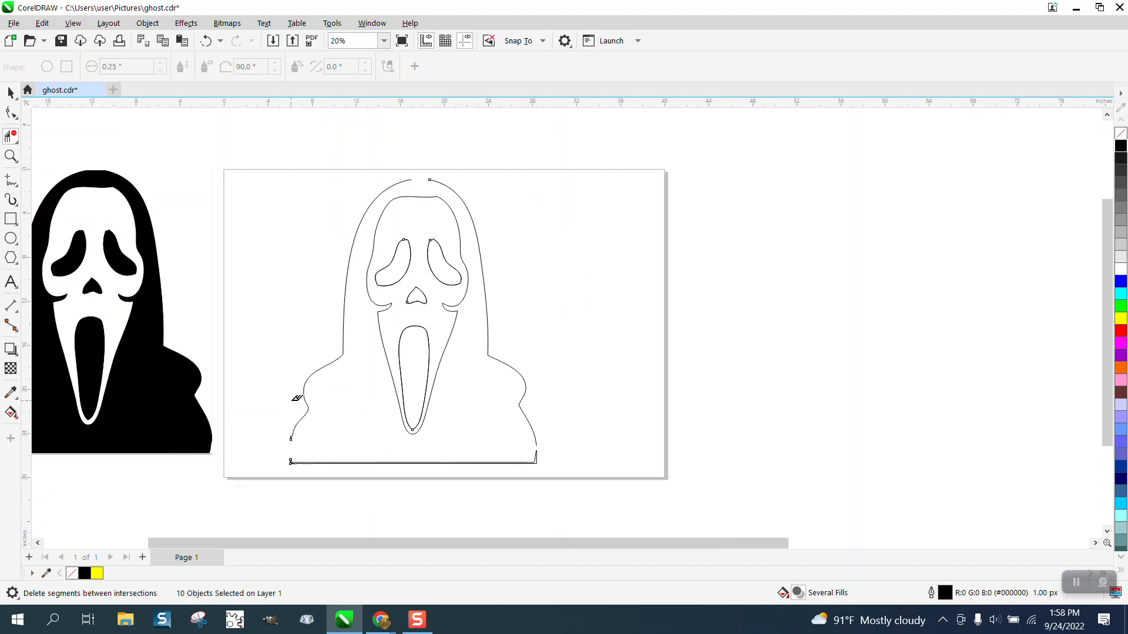
click(10, 156)
drag(276, 421, 678, 476)
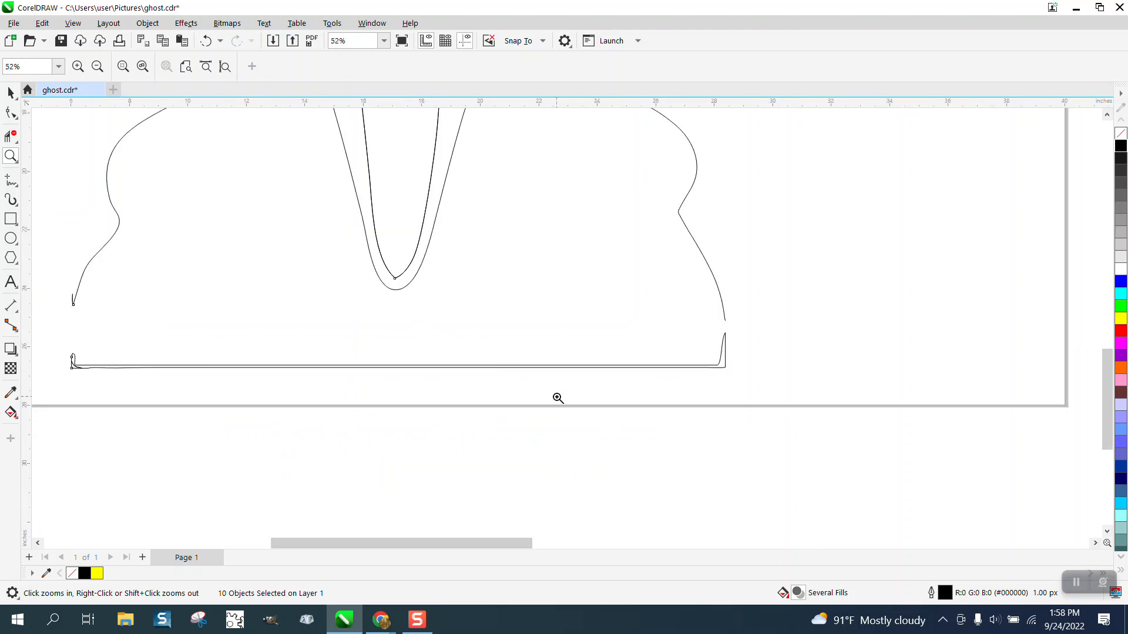
click(10, 137)
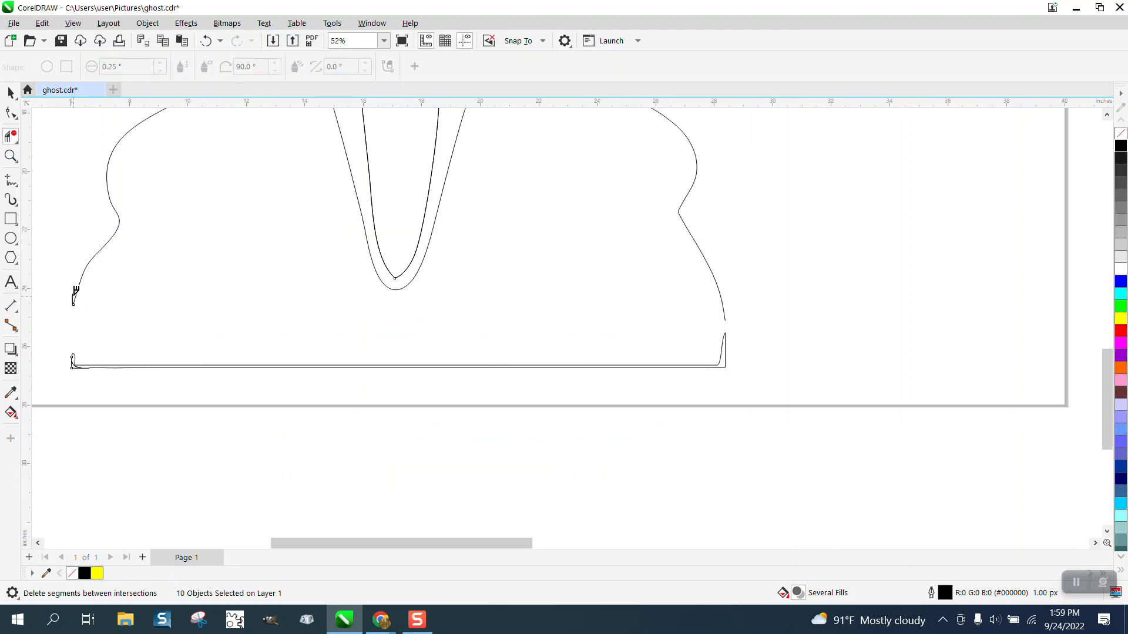
drag(62, 341, 790, 385)
scroll(681, 411, down, 5)
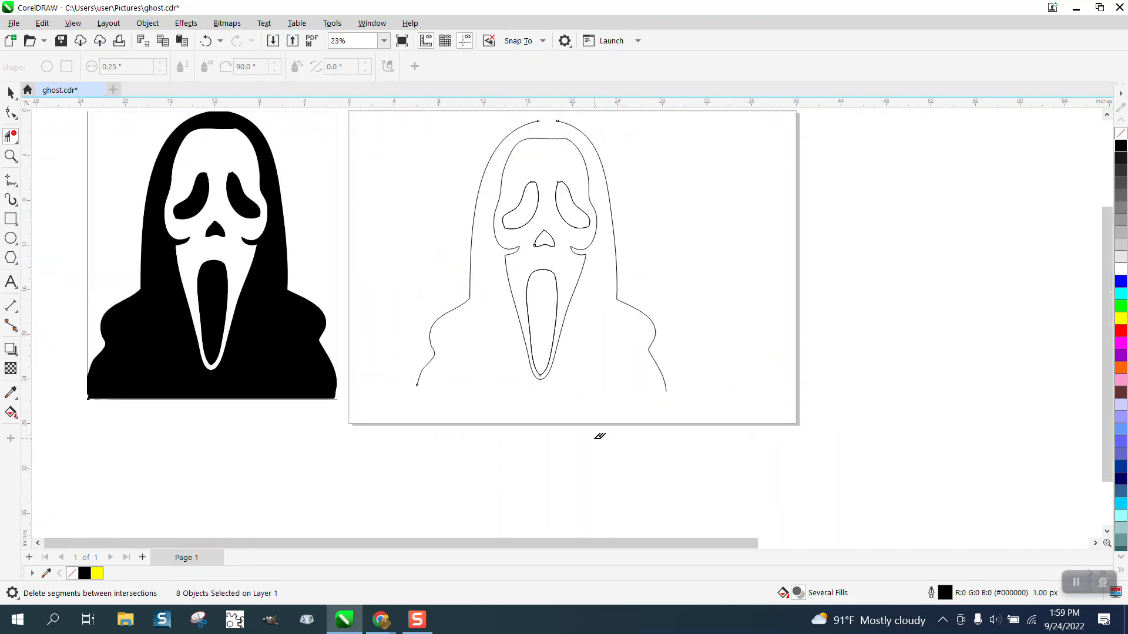
click(11, 92)
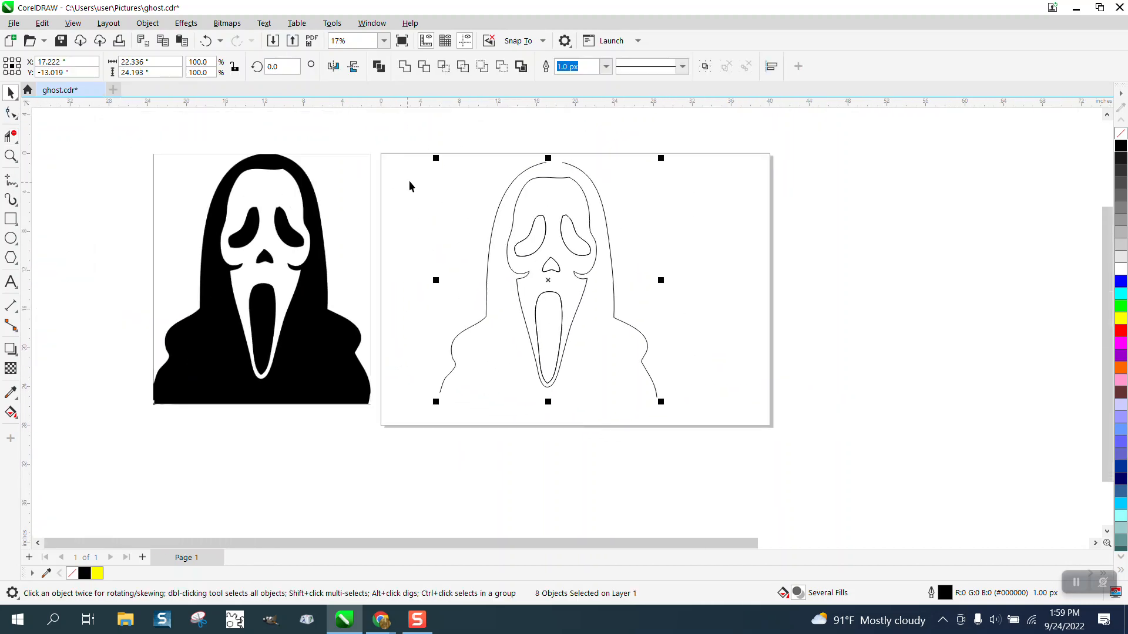
Select all nodes of the traced curves with the Shape tool and join them using Join Curves with Extend at 0.5" gap tolerance
click(10, 113)
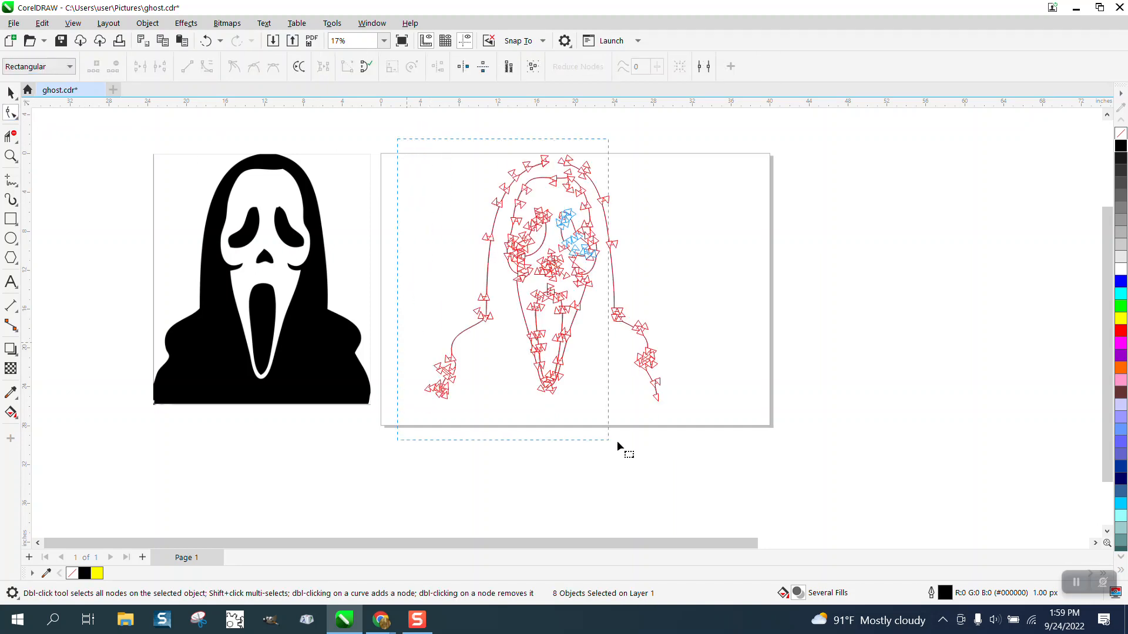
drag(617, 446, 759, 468)
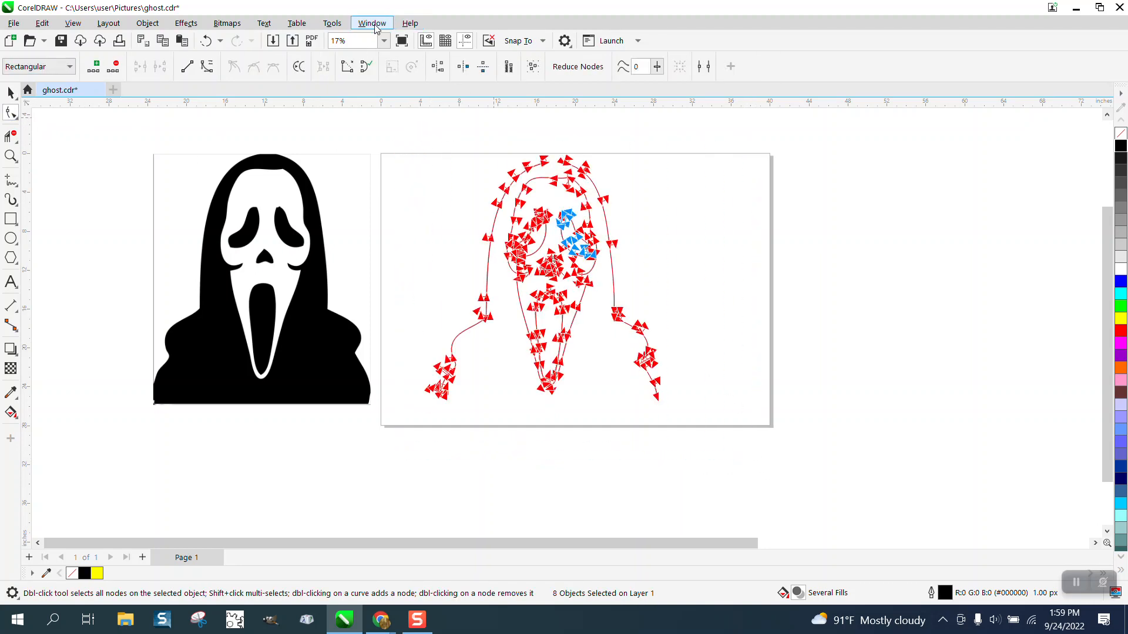
click(375, 27)
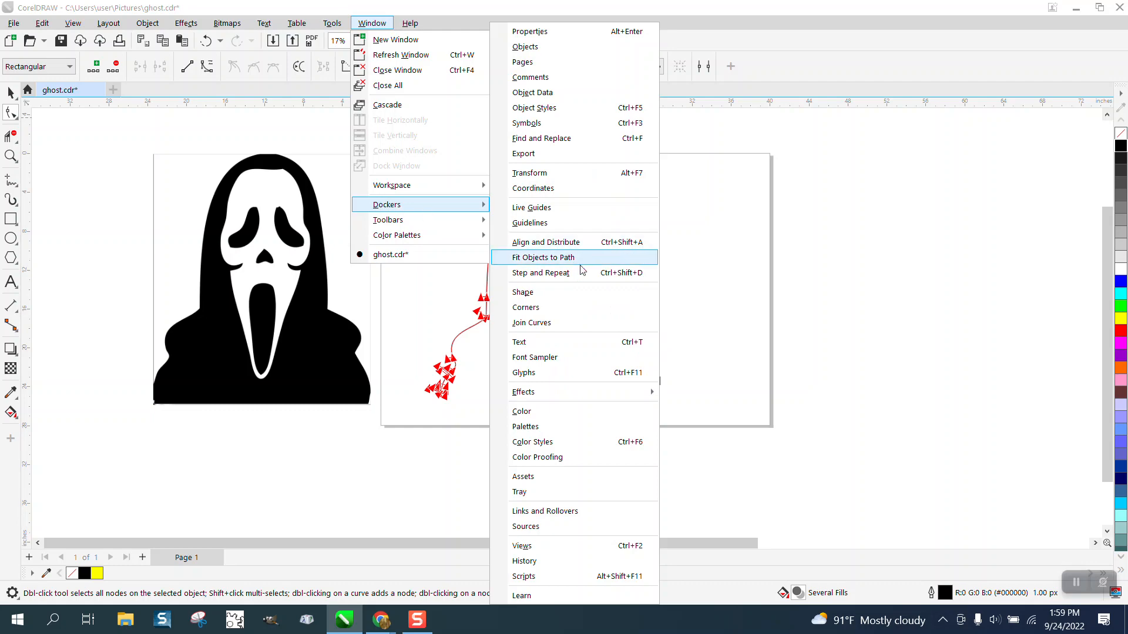
click(558, 322)
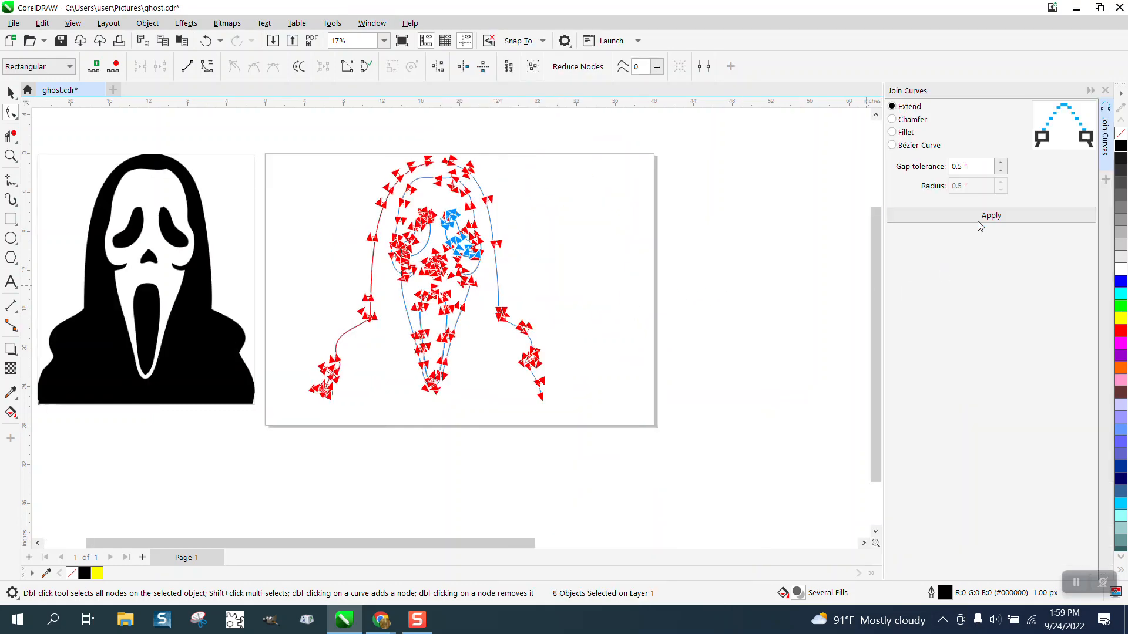
click(990, 217)
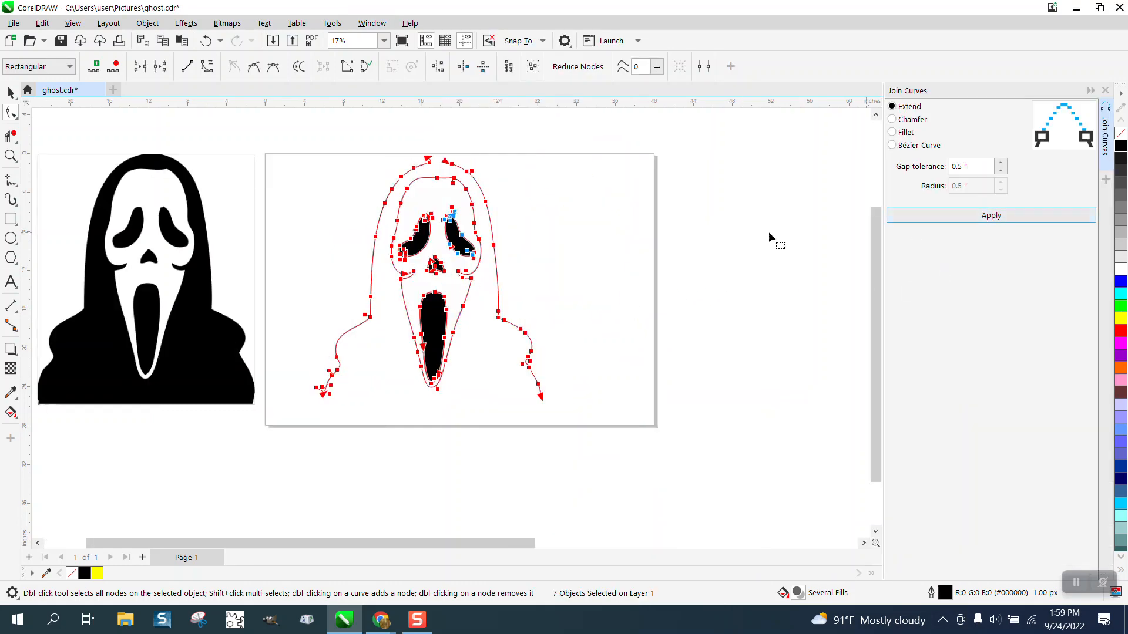
Zoom into the open gap at the top of the hood and inspect its two end nodes with the Shape tool
click(635, 231)
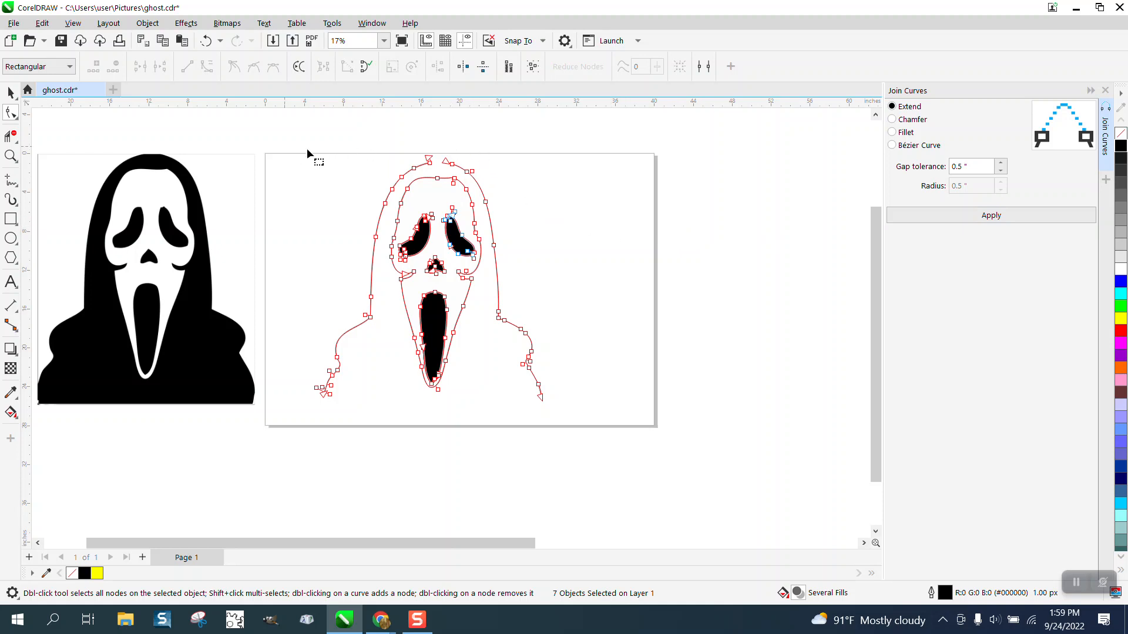
click(10, 155)
drag(403, 156, 510, 212)
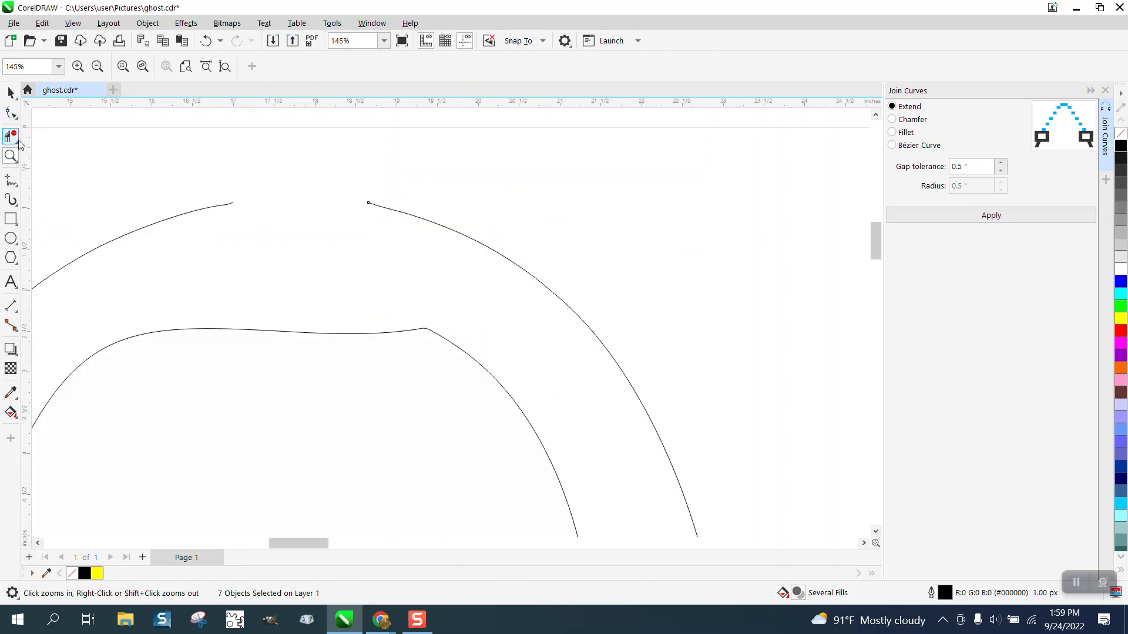
click(18, 120)
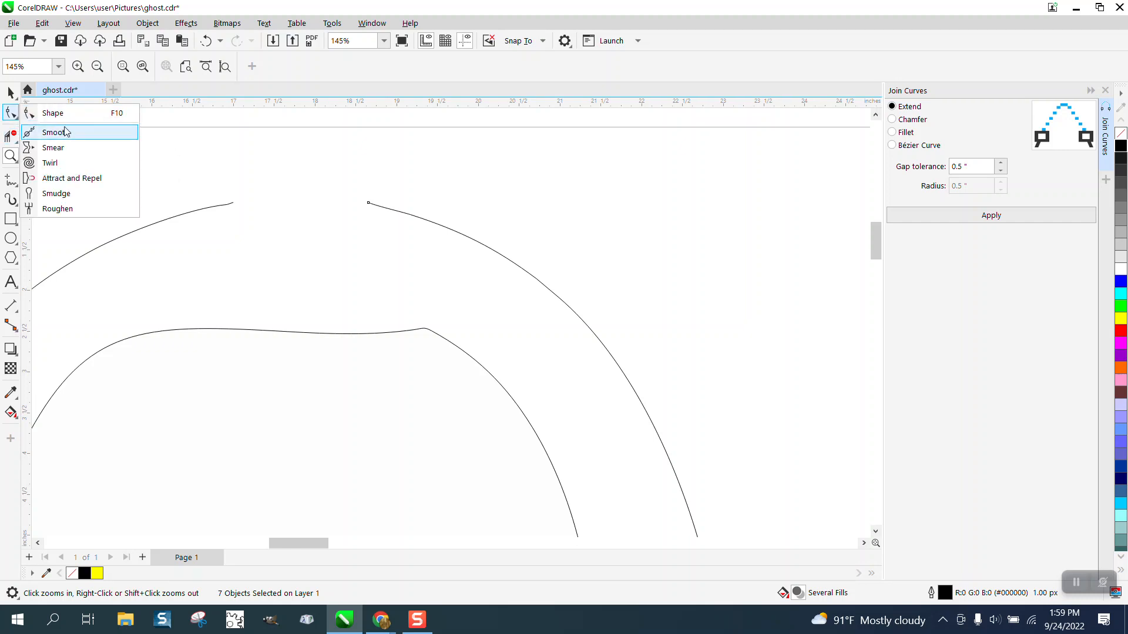
click(44, 111)
drag(369, 203, 235, 205)
click(301, 152)
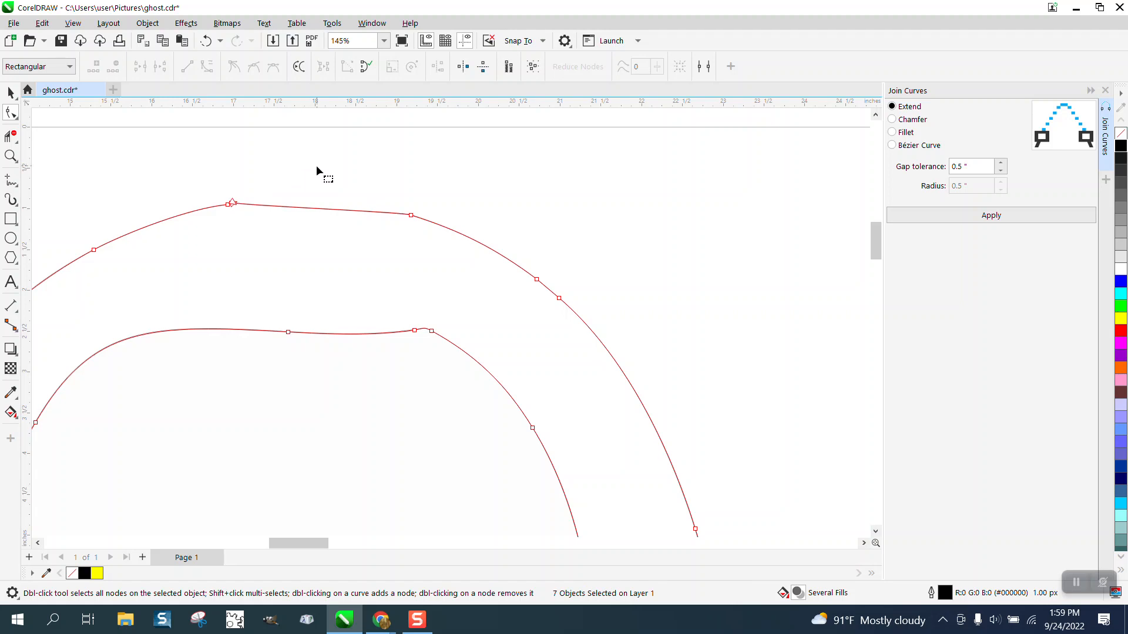
click(205, 41)
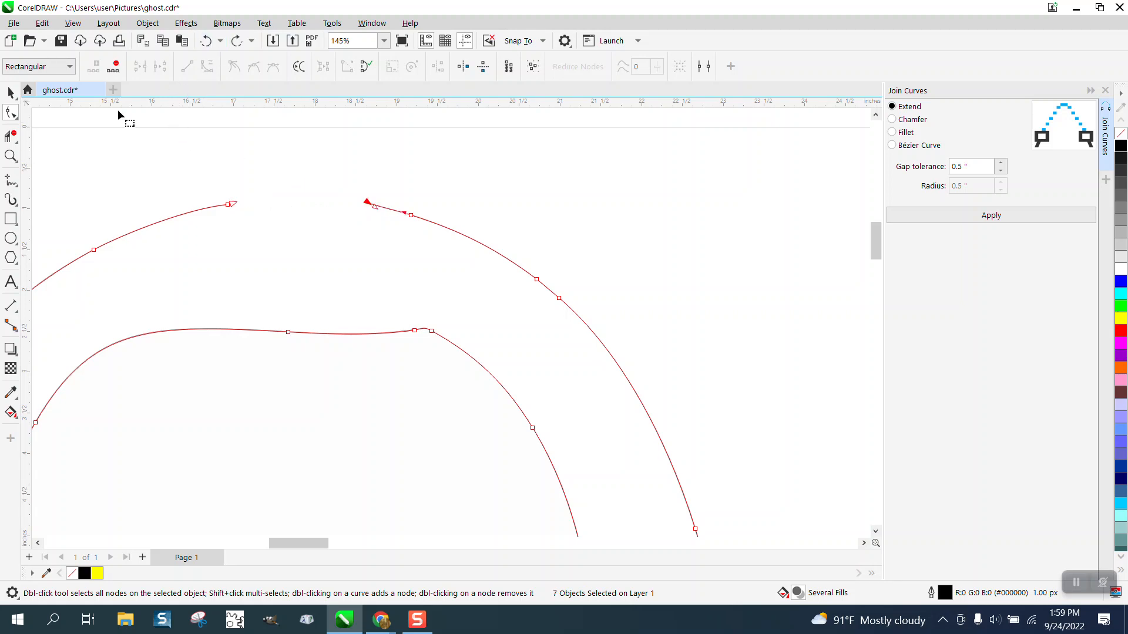
Bridge the gap at the top of the hood with a 2-Point Line snapped between the two open curve ends
click(18, 187)
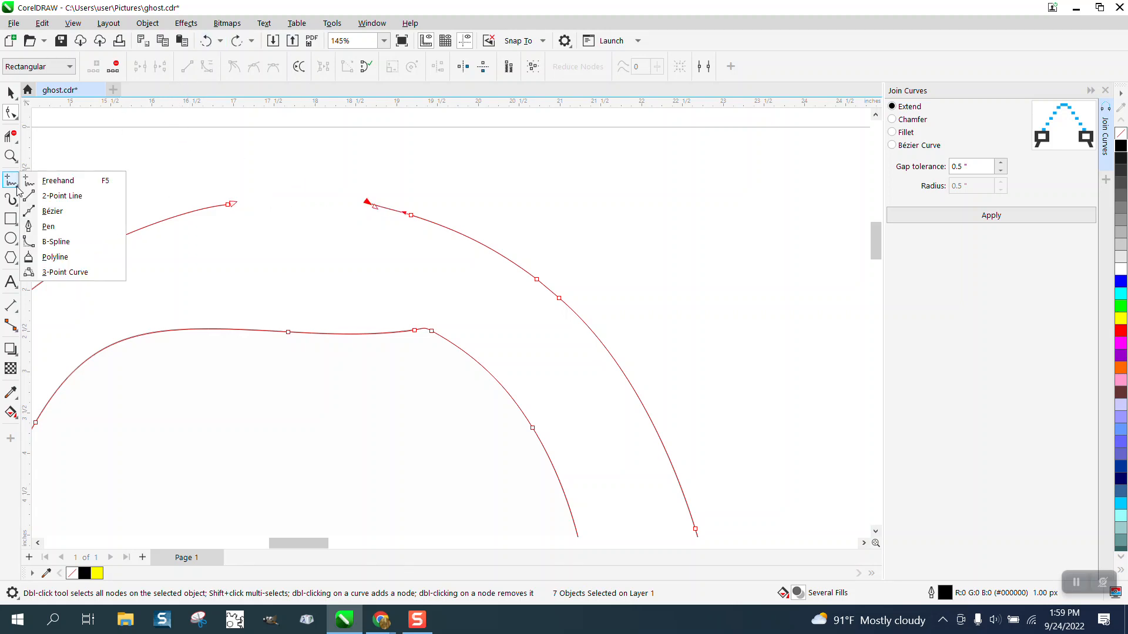
click(59, 196)
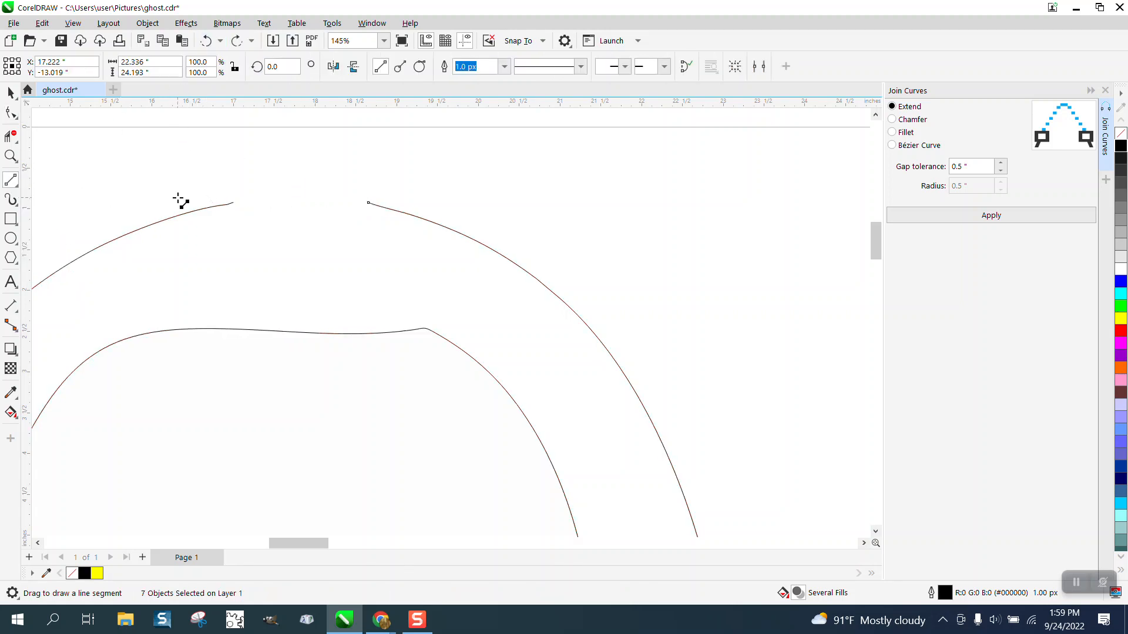
click(11, 156)
drag(201, 176, 303, 242)
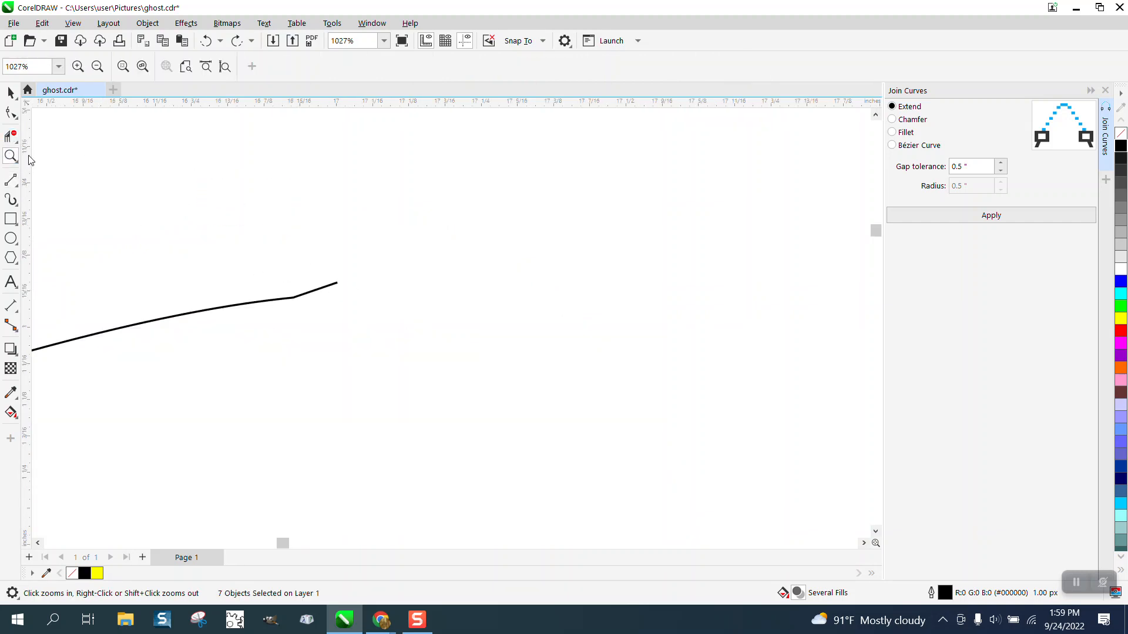
click(11, 112)
click(338, 284)
scroll(335, 273, down, 2)
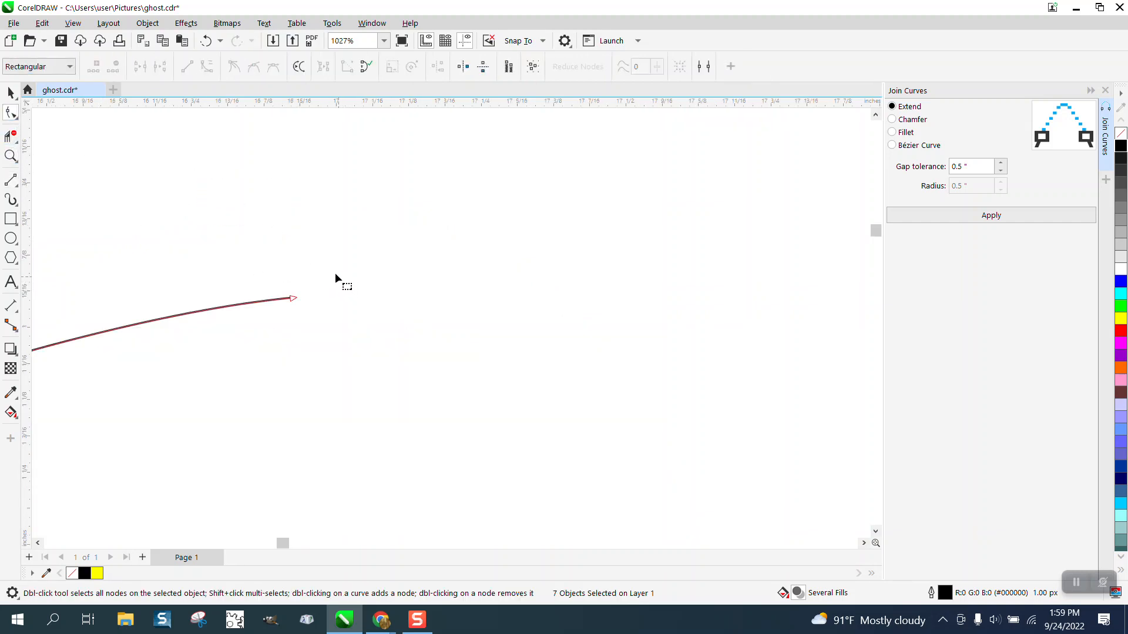
scroll(280, 191, down, 3)
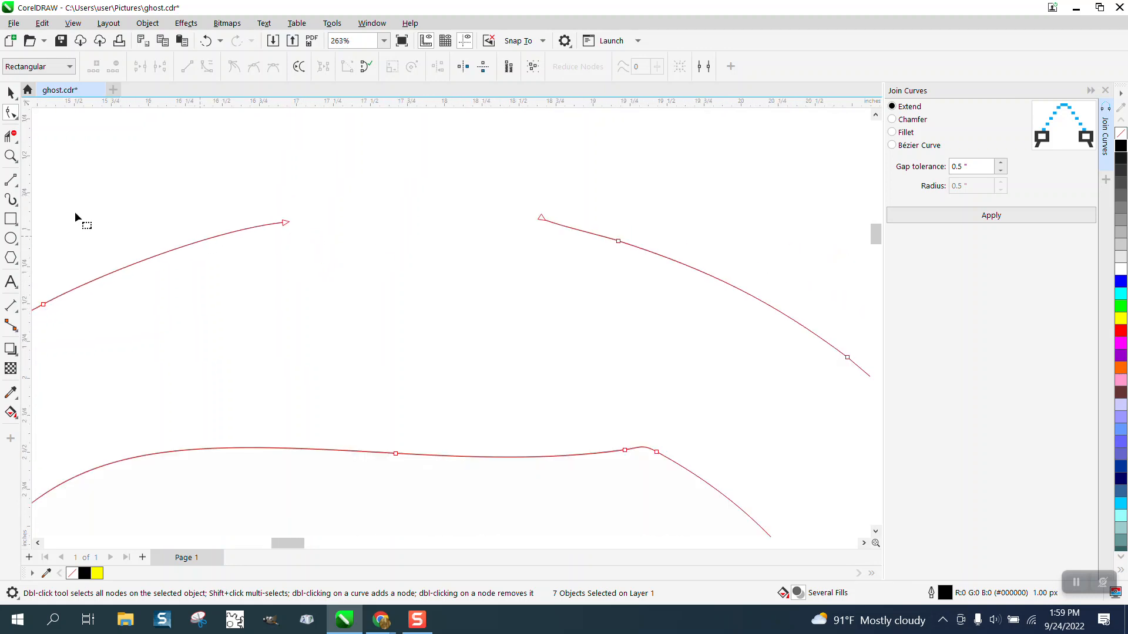
click(17, 184)
click(65, 272)
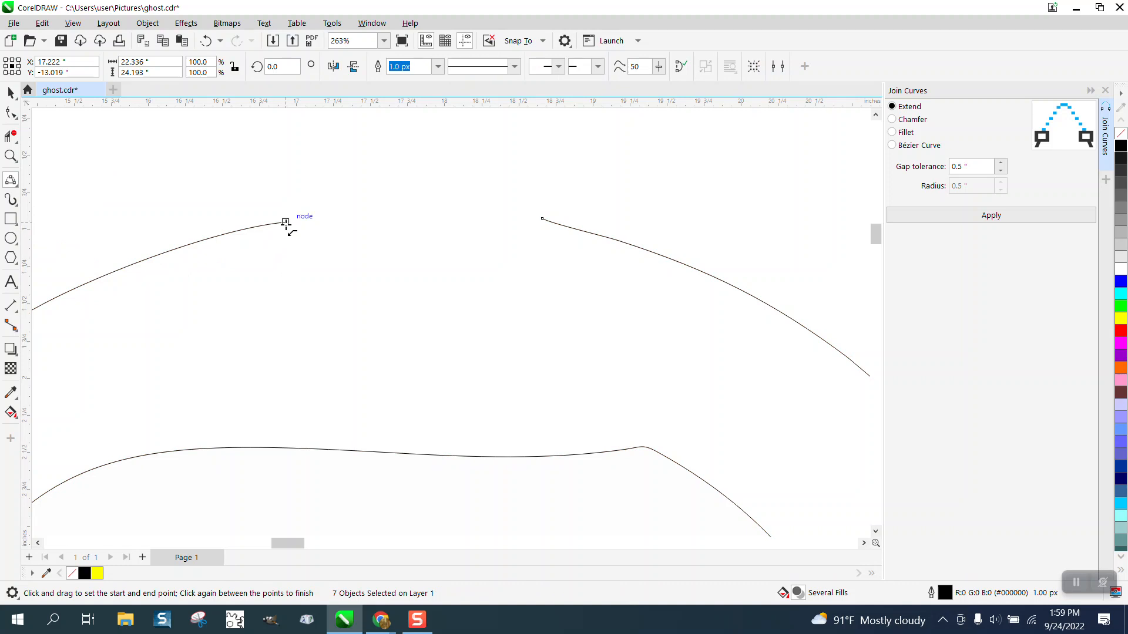
drag(286, 222, 543, 219)
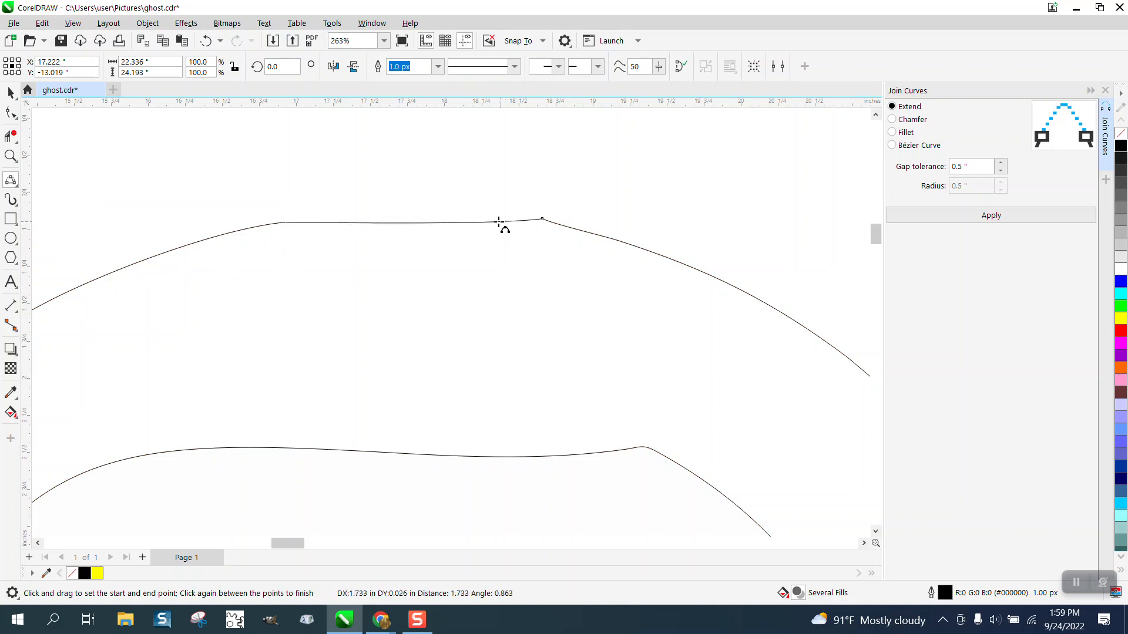
click(409, 210)
scroll(340, 171, down, 6)
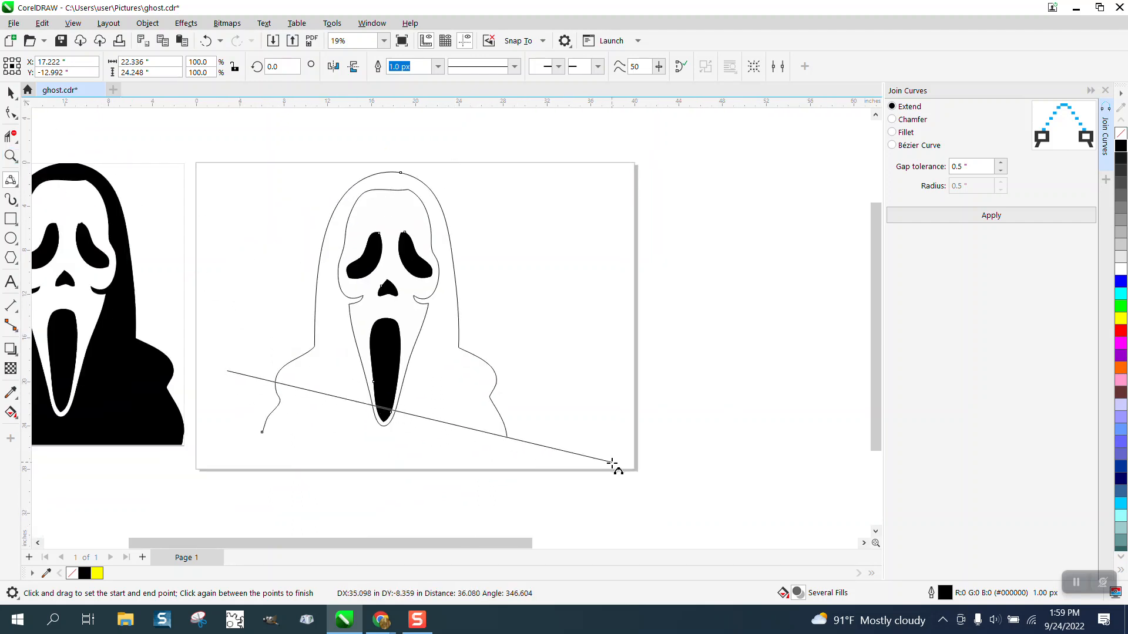
mouse_move(226, 370)
mouse_down()
mouse_move(353, 481)
mouse_move(333, 480)
mouse_up()
key(Delete)
click(337, 478)
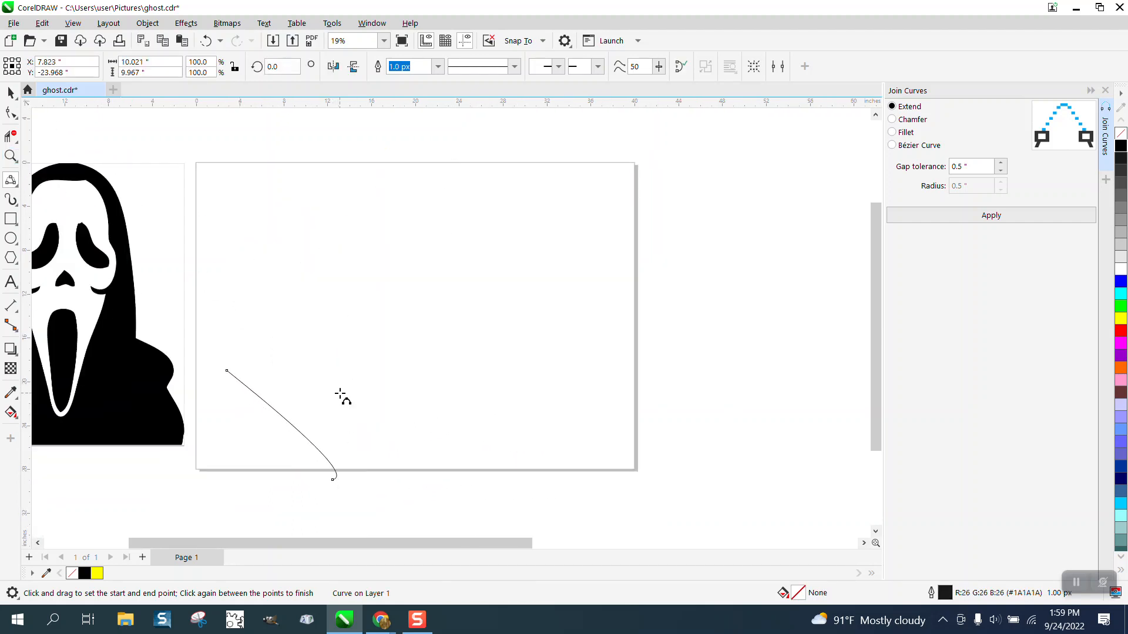
click(205, 40)
click(205, 41)
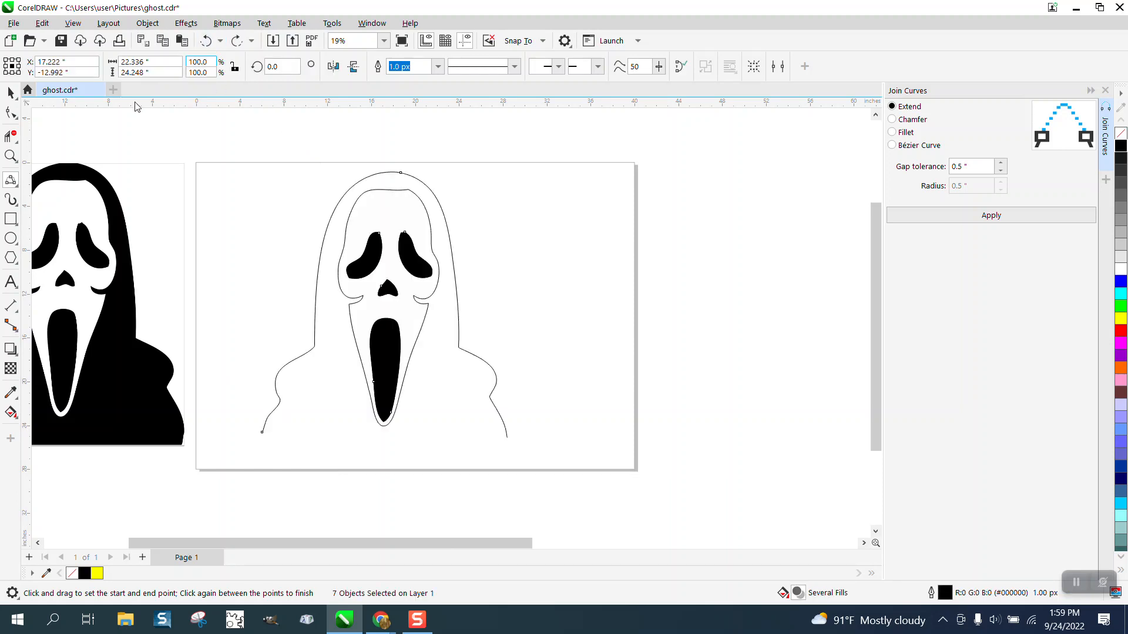
Close the bottom of the ghost outline by drawing a 2-Point Line between the two lower curve ends
click(11, 155)
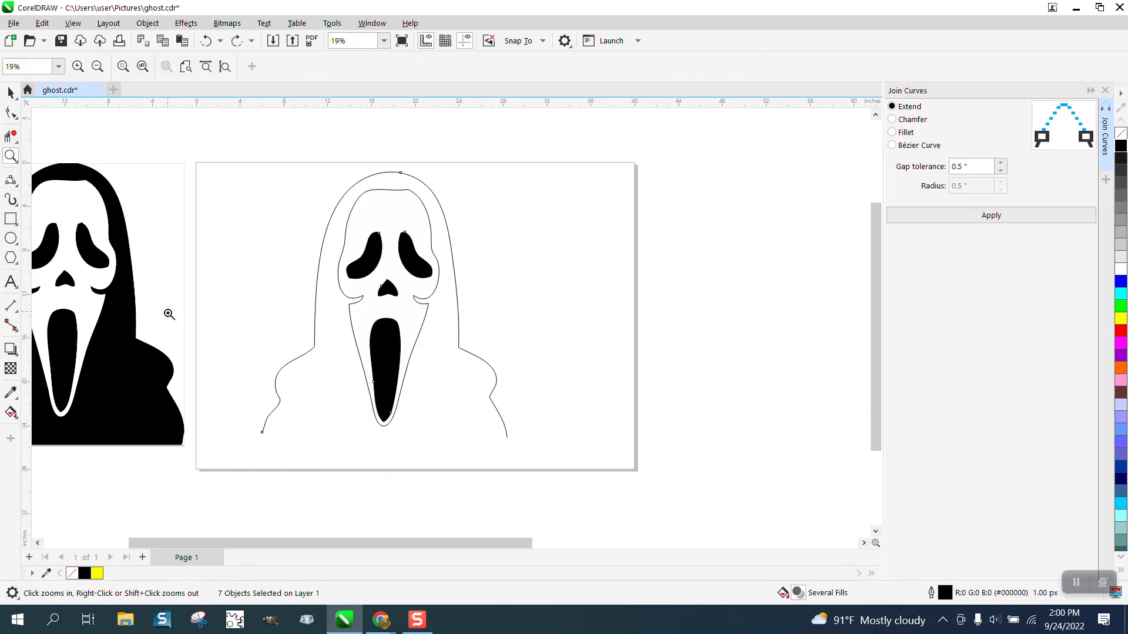
drag(173, 339, 712, 517)
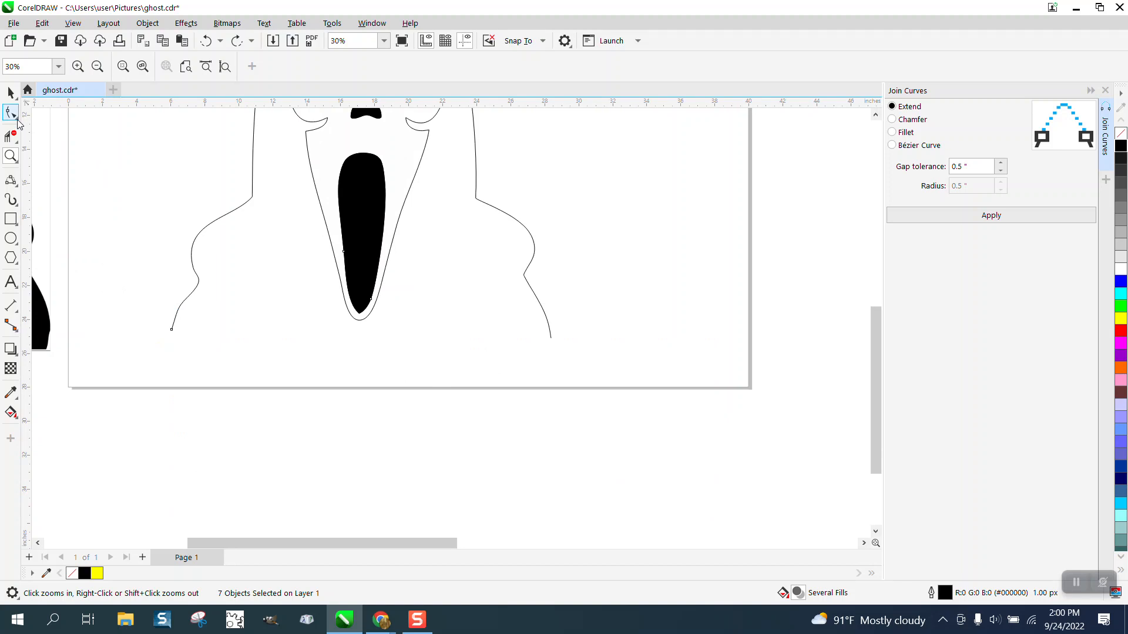
click(12, 181)
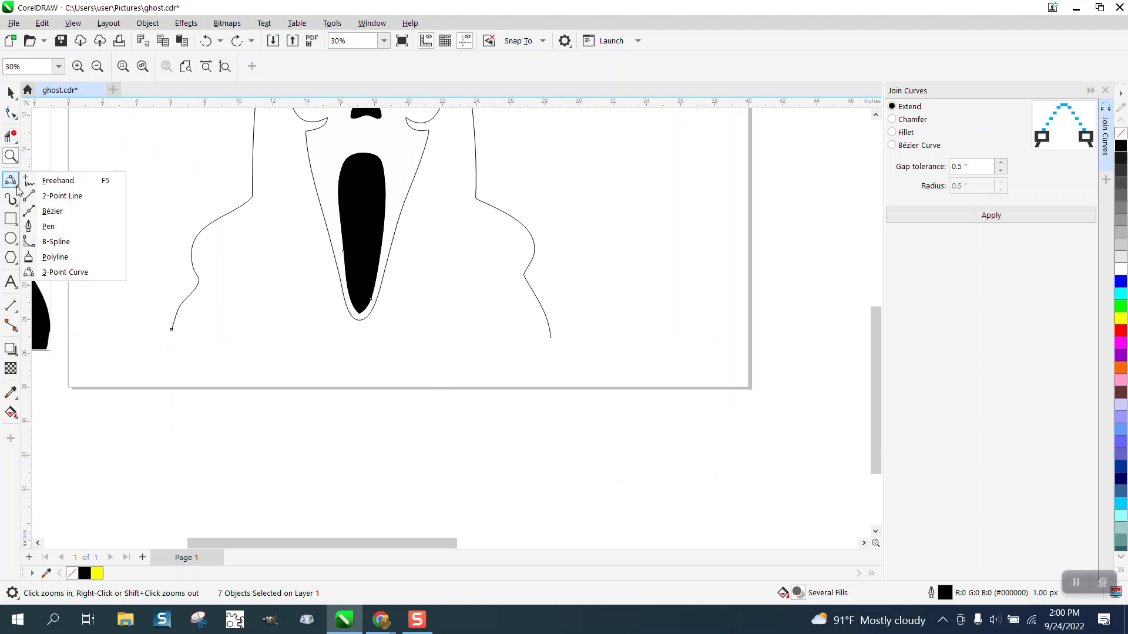
click(56, 197)
drag(551, 337, 171, 331)
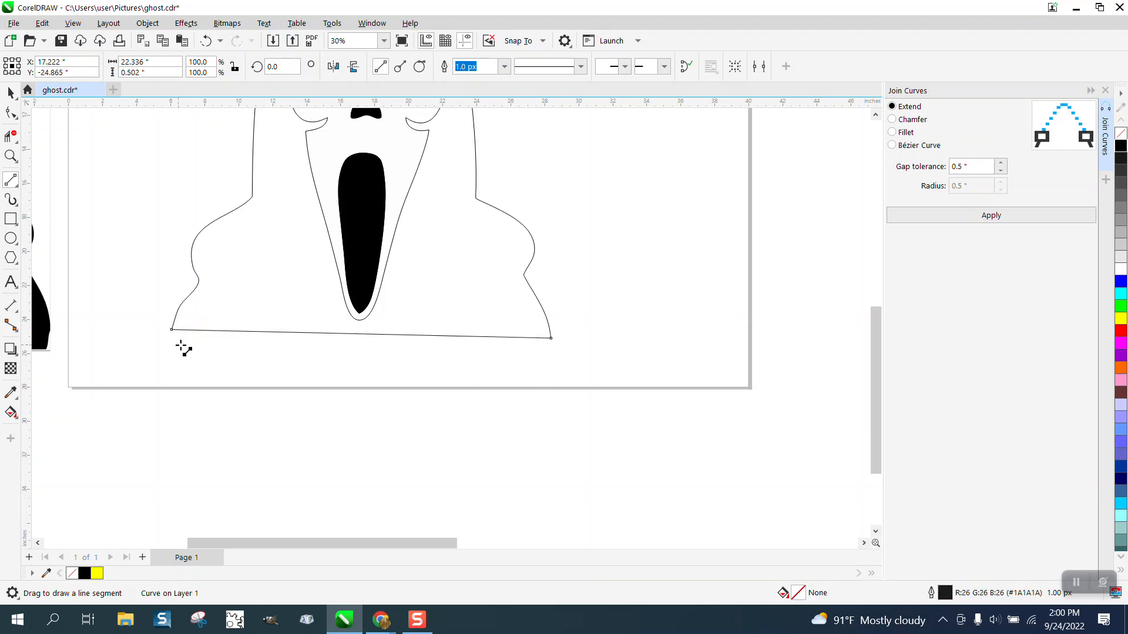
scroll(215, 347, down, 1)
scroll(215, 309, down, 1)
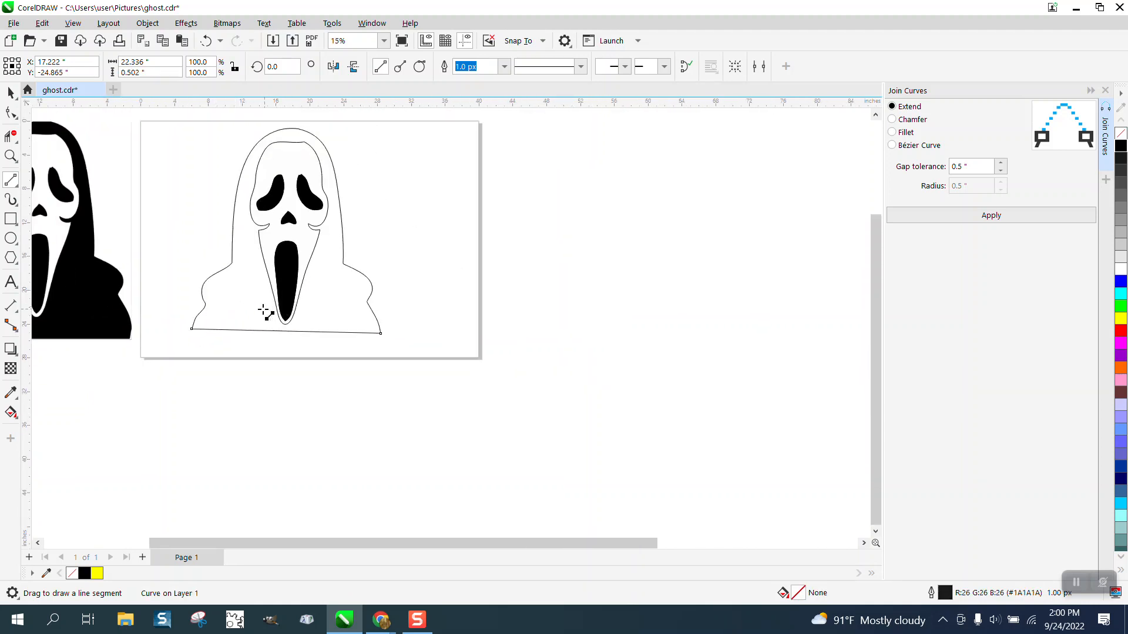
Select the hood outline and the bottom line's end nodes with the Shape tool and join them with Join Curves
click(11, 156)
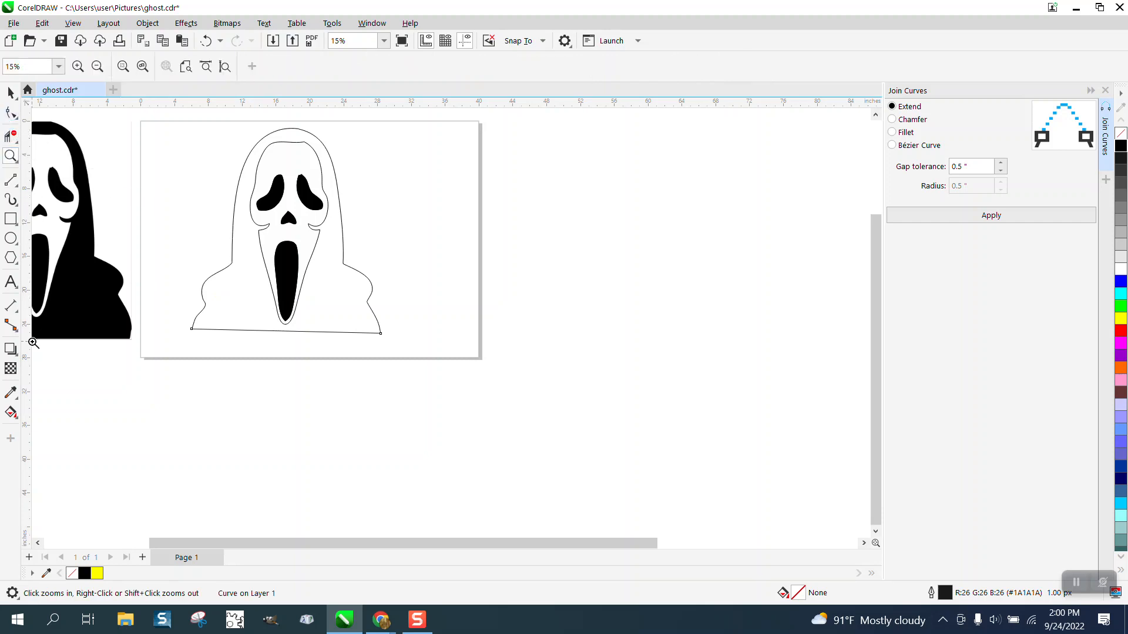
click(10, 112)
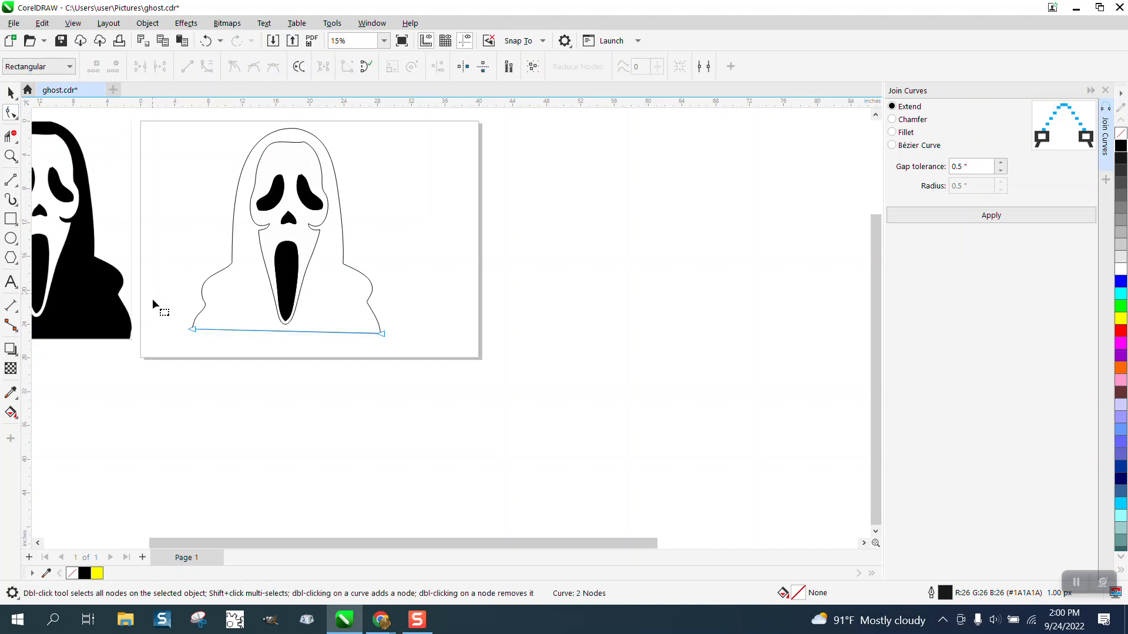
shift+click(205, 310)
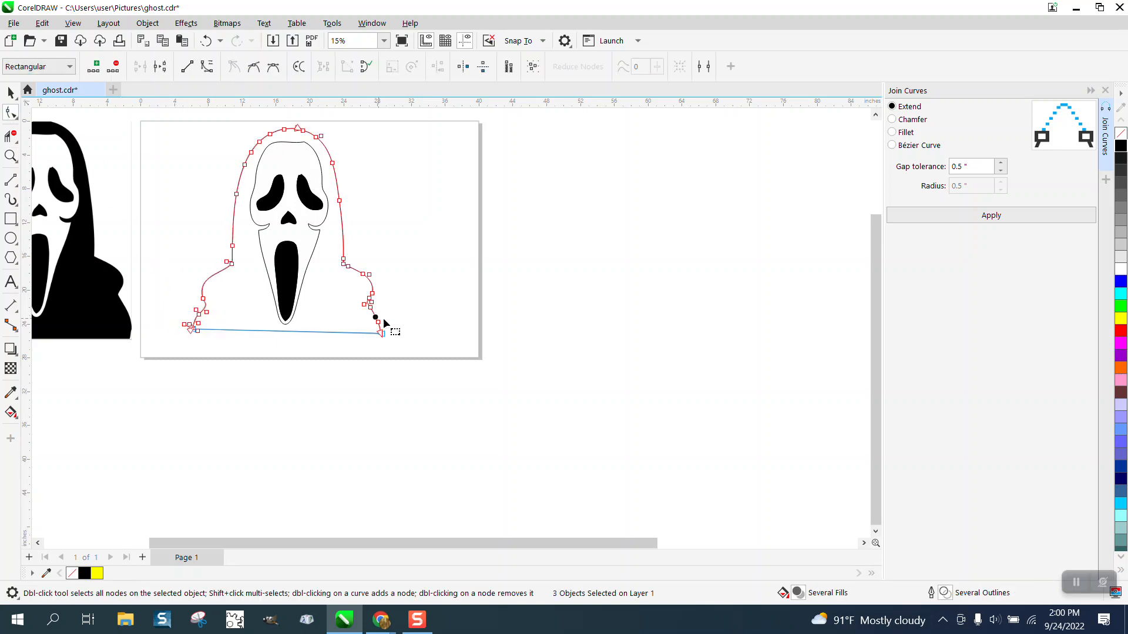
drag(414, 328, 410, 344)
drag(158, 343, 157, 342)
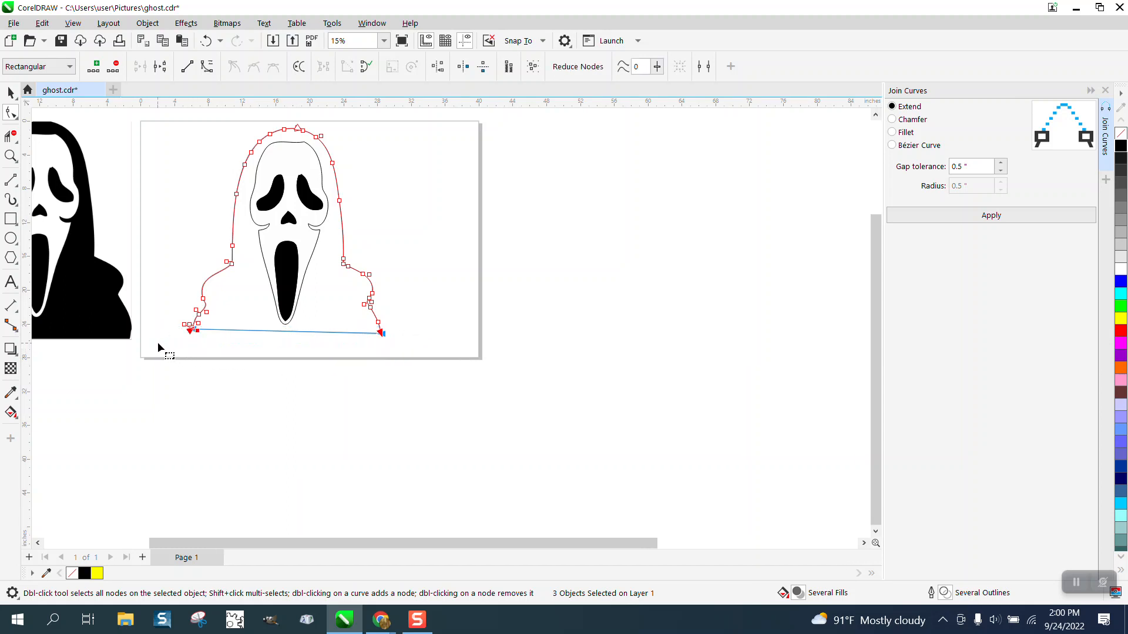
click(975, 215)
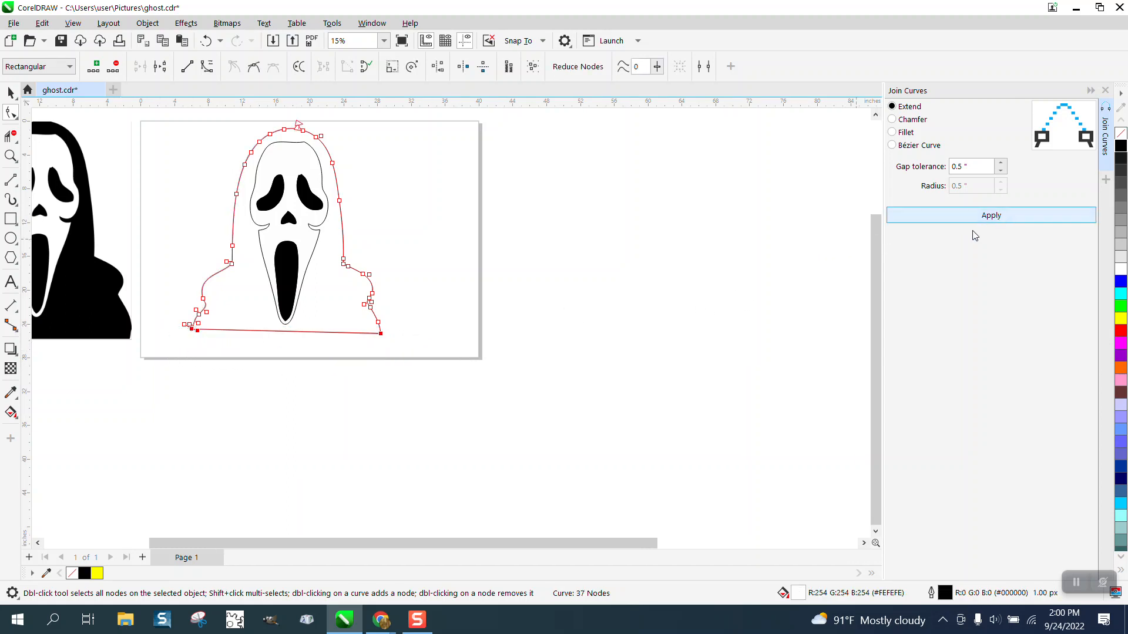
Zoom into the bottom-left corner of the outline and inspect the joined nodes with the Shape tool
click(11, 156)
drag(160, 293, 570, 397)
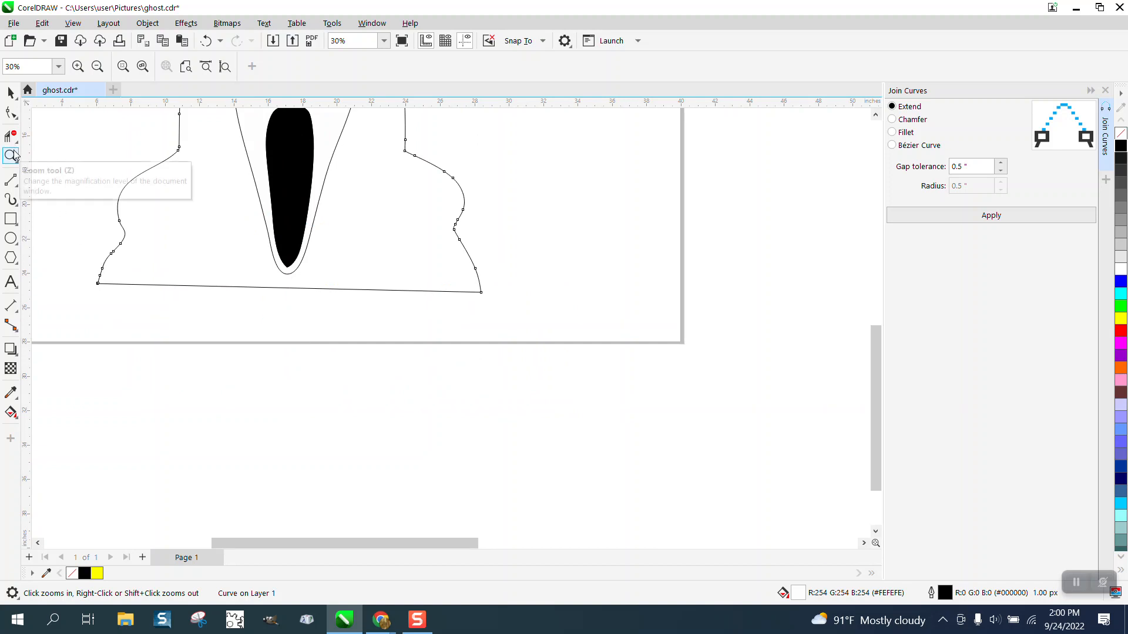
click(14, 120)
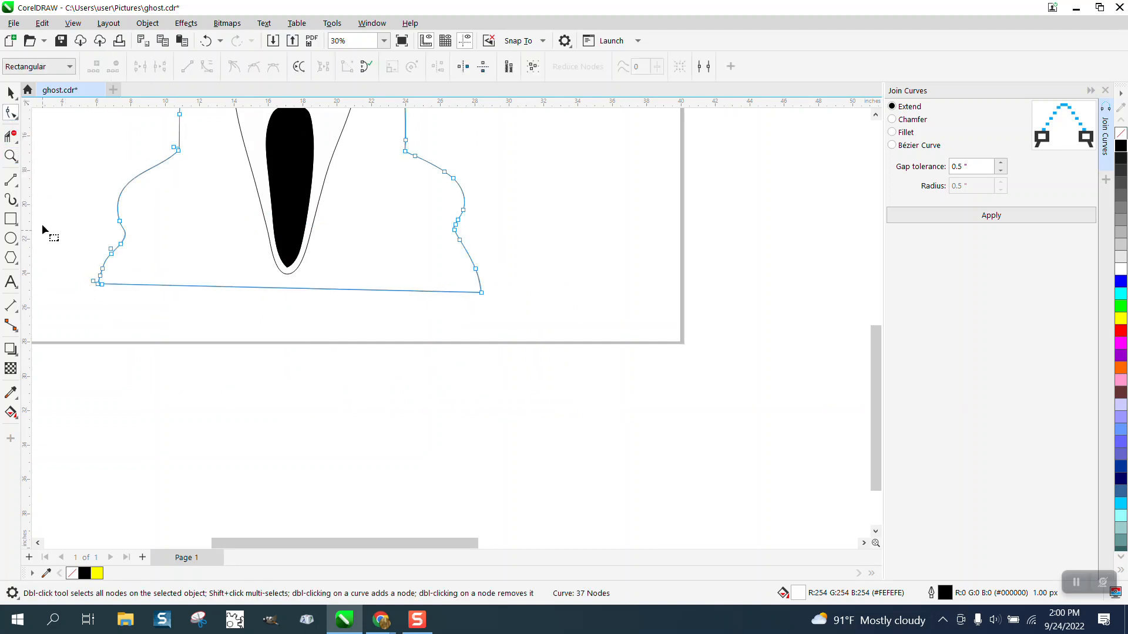
click(11, 155)
drag(93, 274, 238, 369)
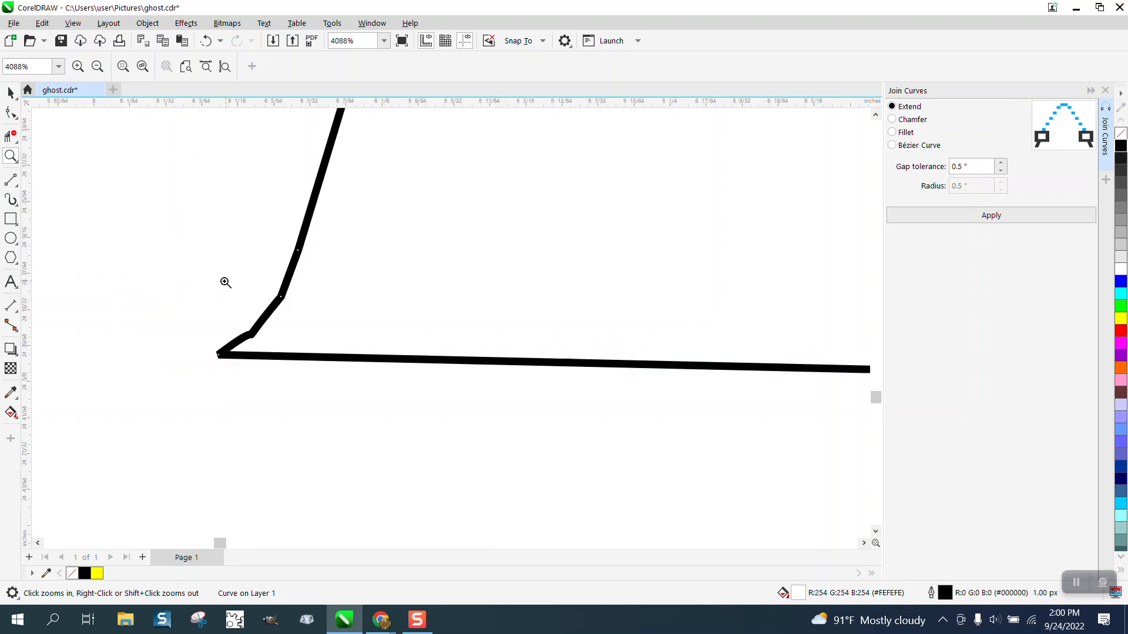
click(16, 117)
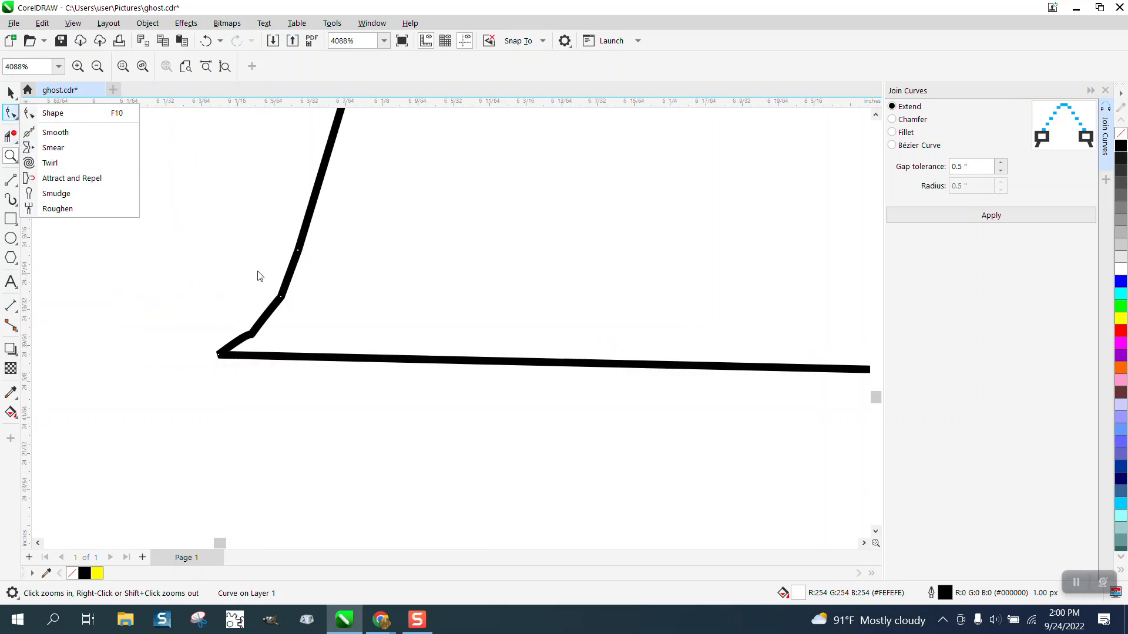
click(71, 113)
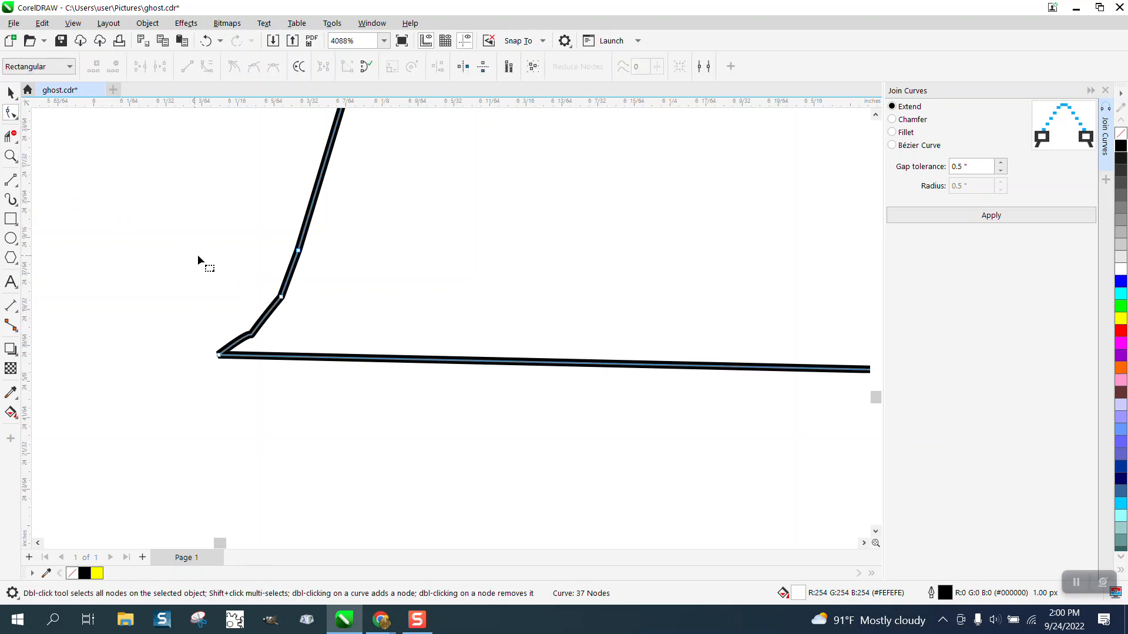
Delete the extra node at the bottom-left corner of the outline
key(Delete)
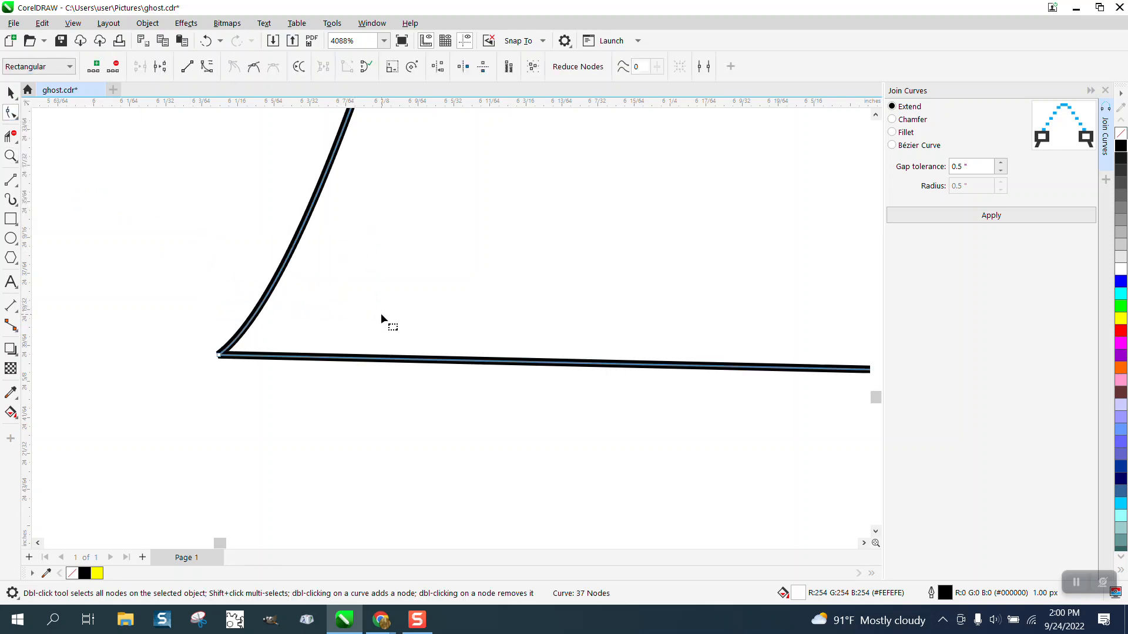
scroll(189, 324, down, 5)
scroll(216, 331, down, 5)
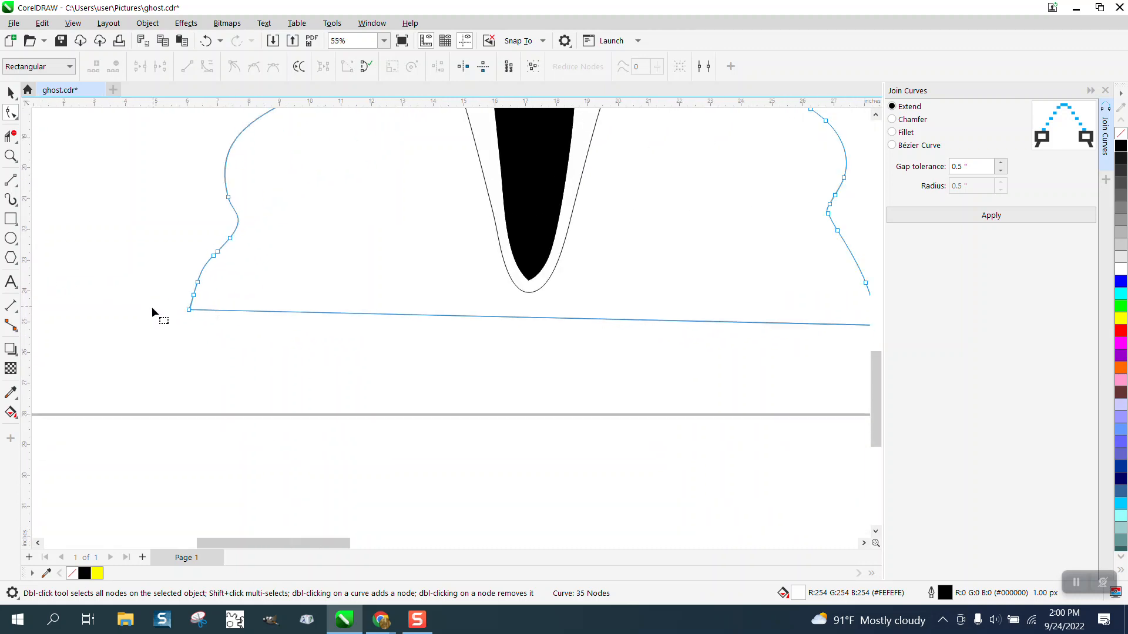
Select the bottom line's two end nodes and align them horizontally with Node Align
scroll(152, 307, down, 1)
drag(724, 314, 168, 312)
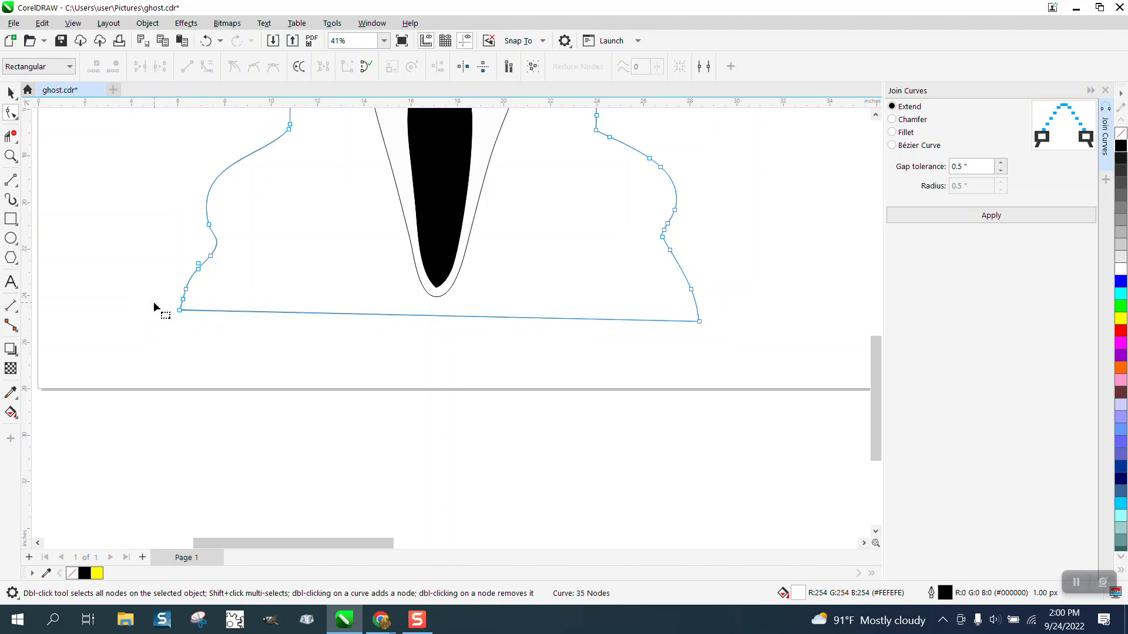
drag(724, 346, 763, 348)
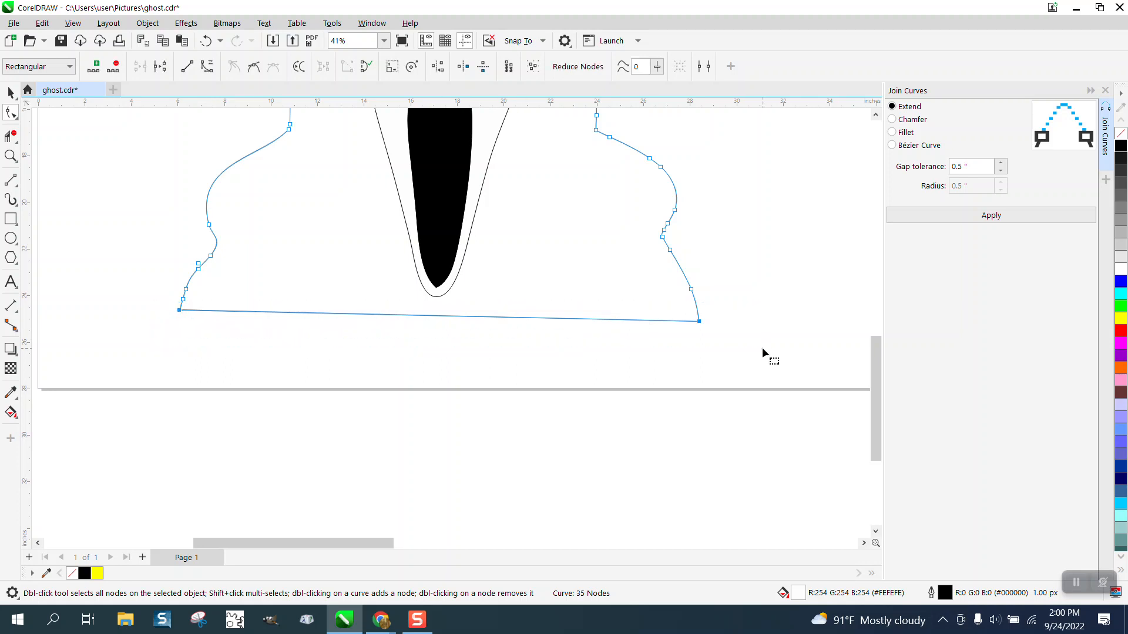
click(438, 71)
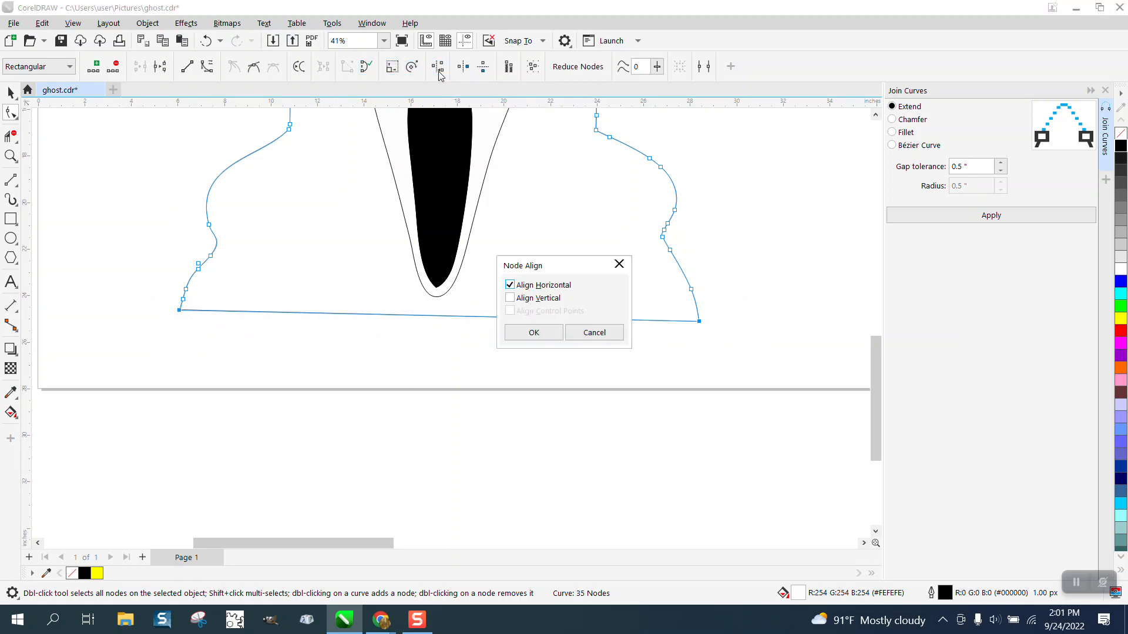
click(534, 329)
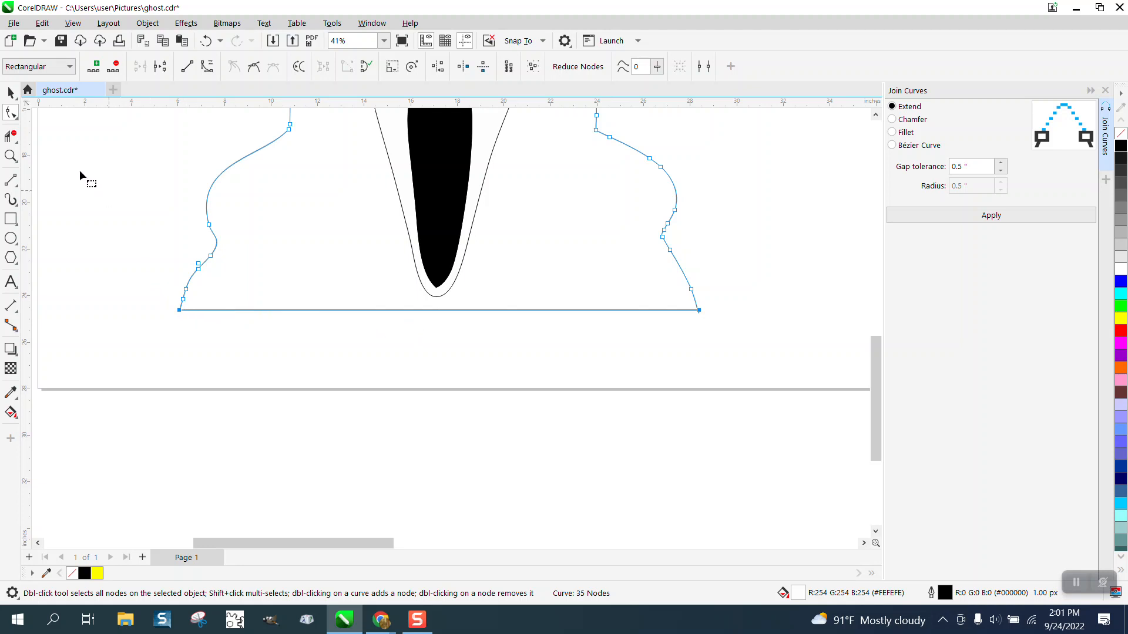
Set the nudge distance to 0.5 inches and nudge the bottom line's nodes down three times
click(13, 94)
click(96, 151)
drag(487, 67, 420, 75)
text(.5)
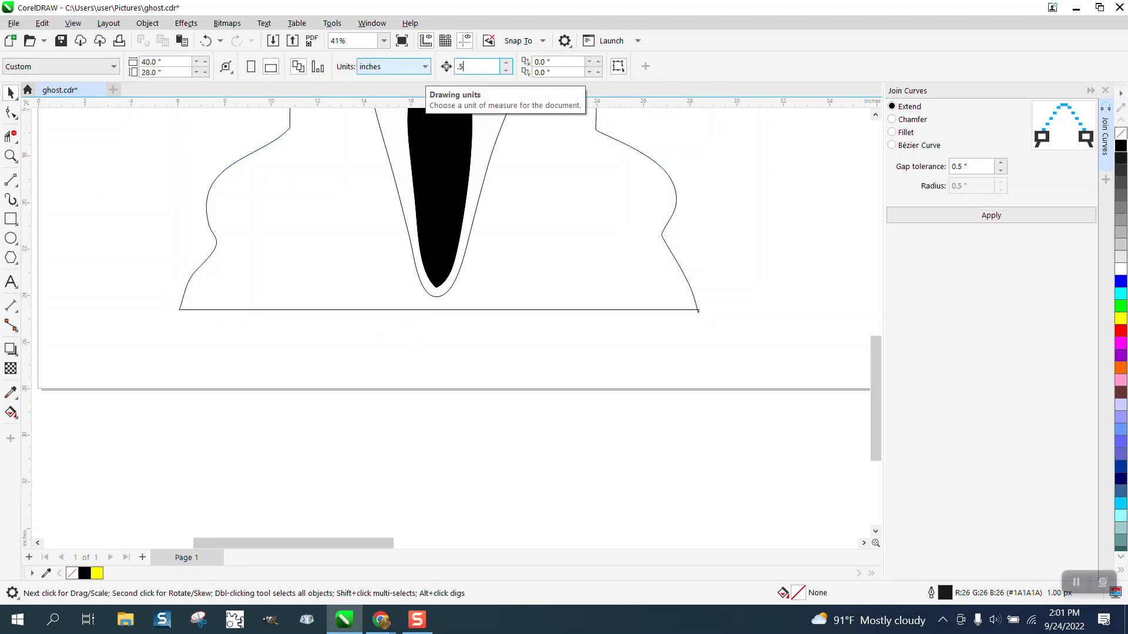
click(10, 112)
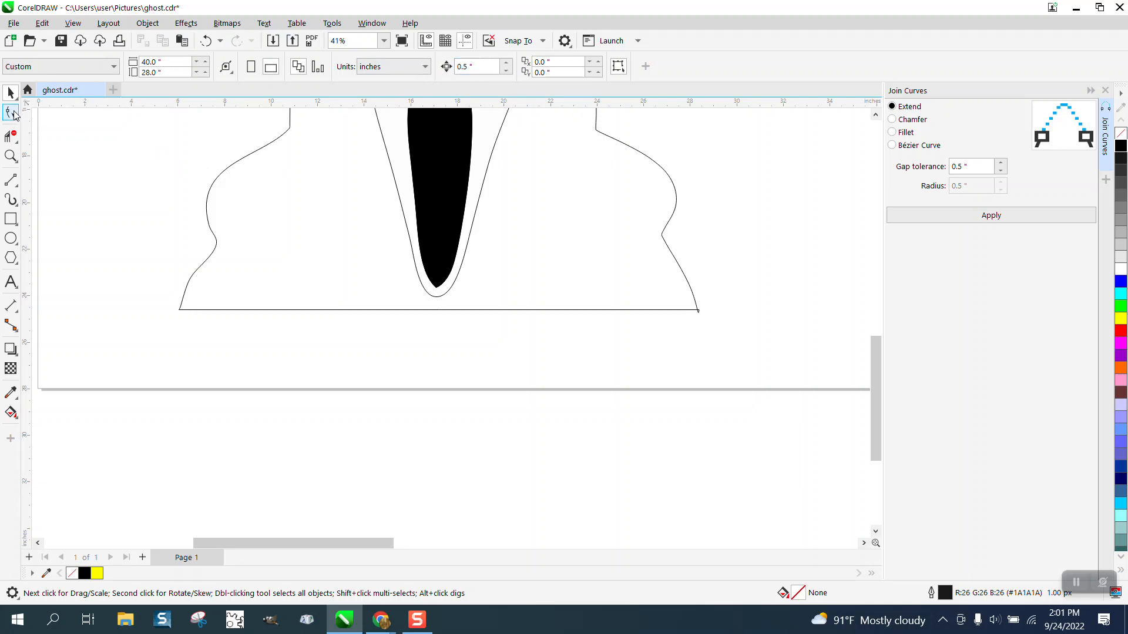
click(259, 310)
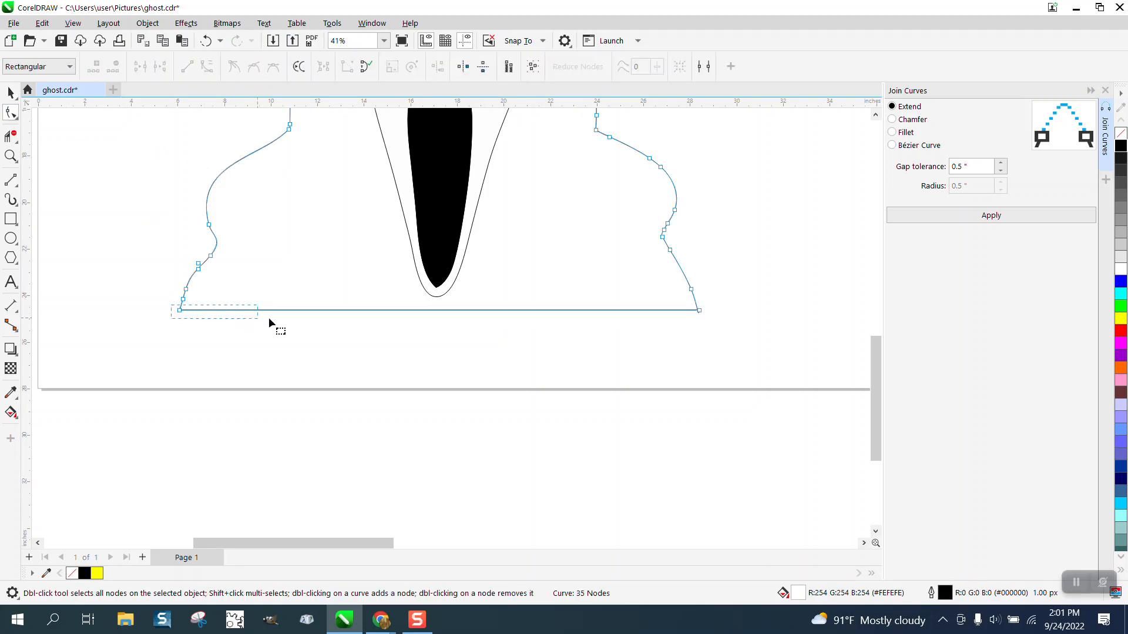
drag(269, 318, 714, 323)
key(Down)
key(Down)
key(Down)
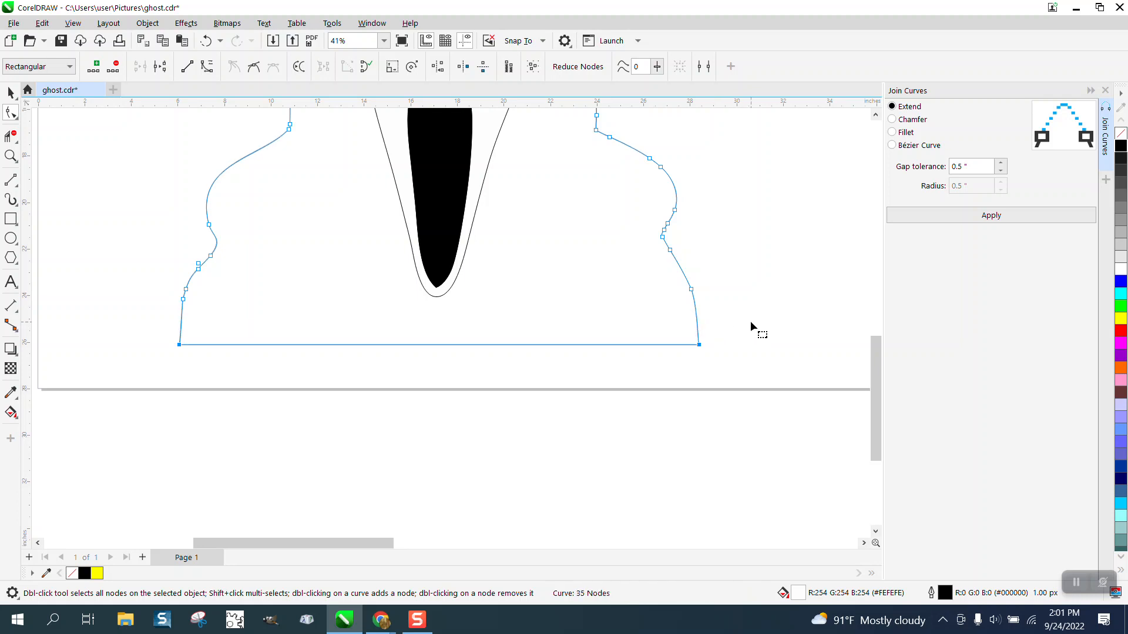
Zoom into the top of the hood outline to inspect the curve and its nodes
scroll(681, 339, down, 4)
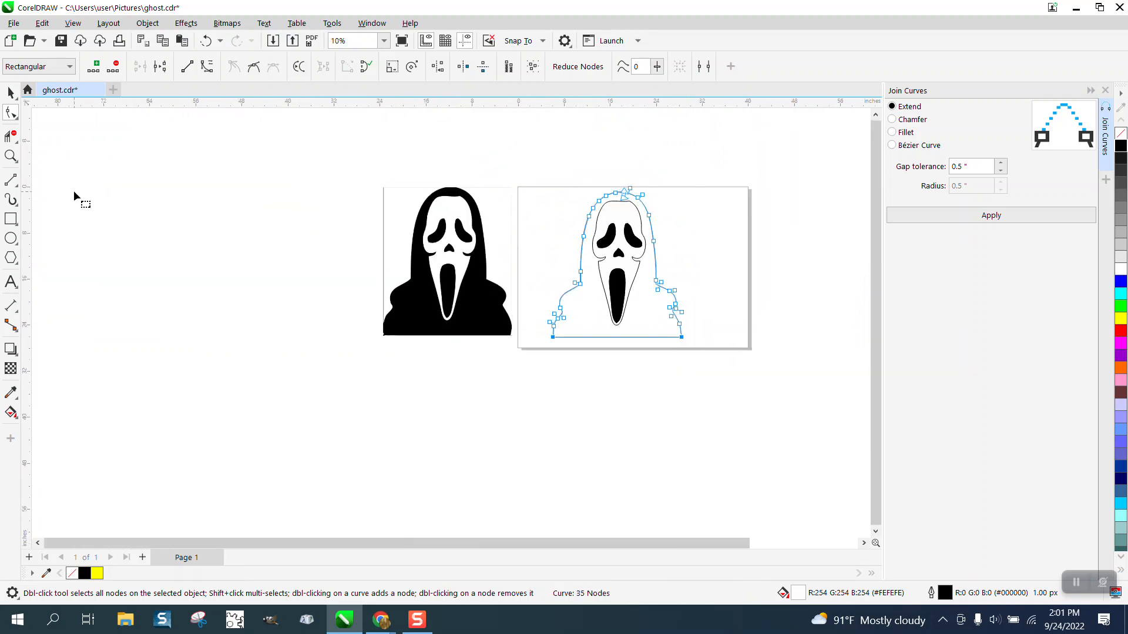
click(11, 156)
drag(669, 224, 670, 224)
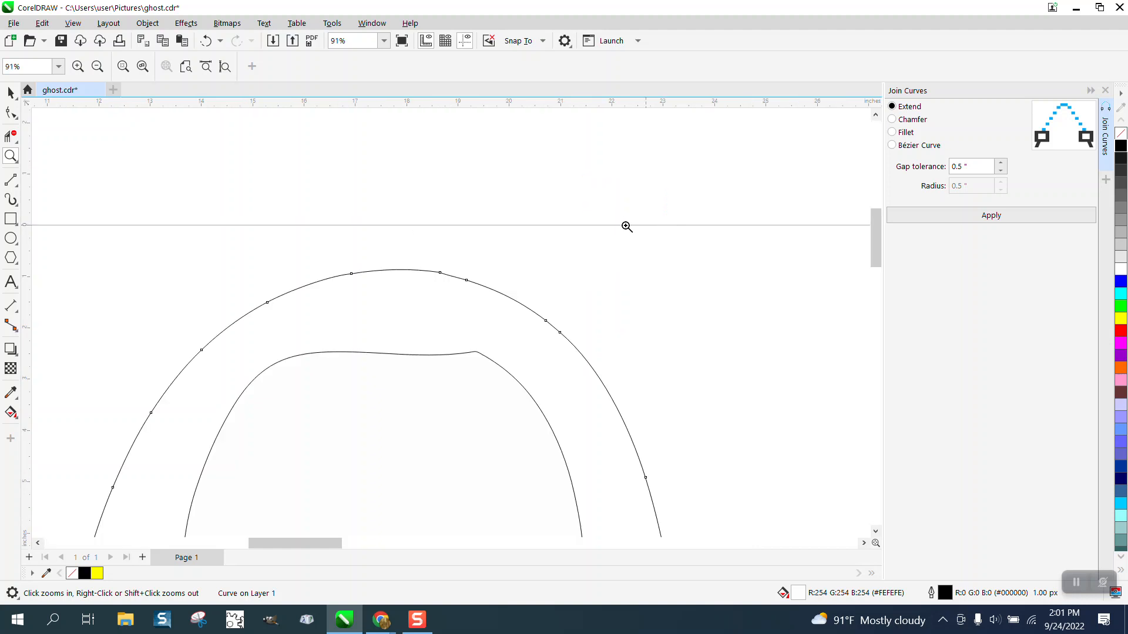
click(11, 112)
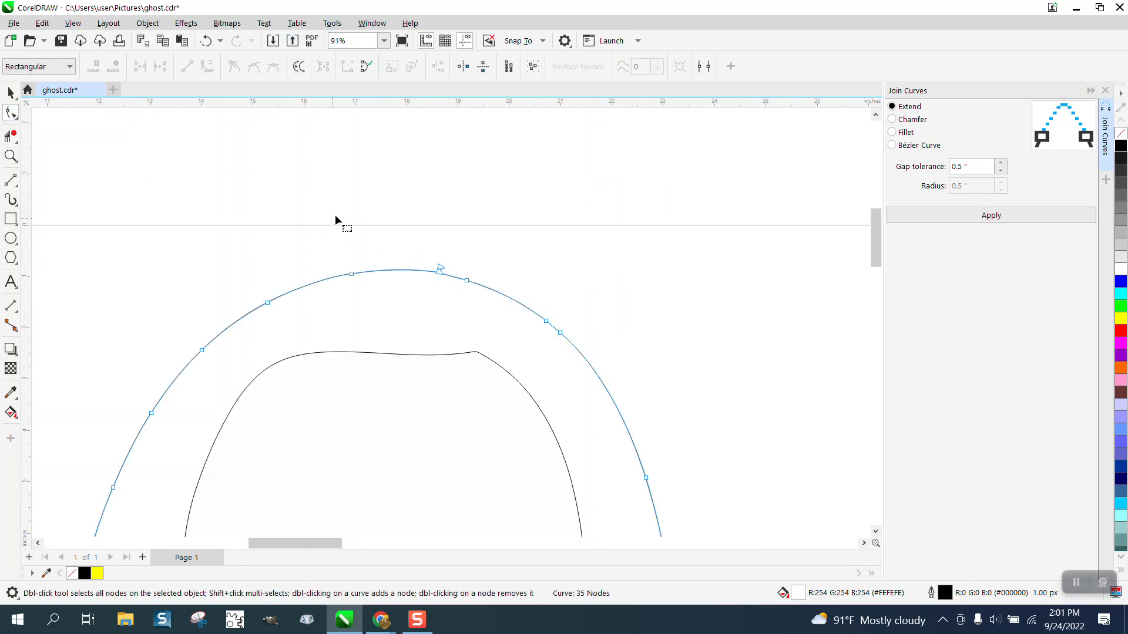
scroll(341, 215, down, 5)
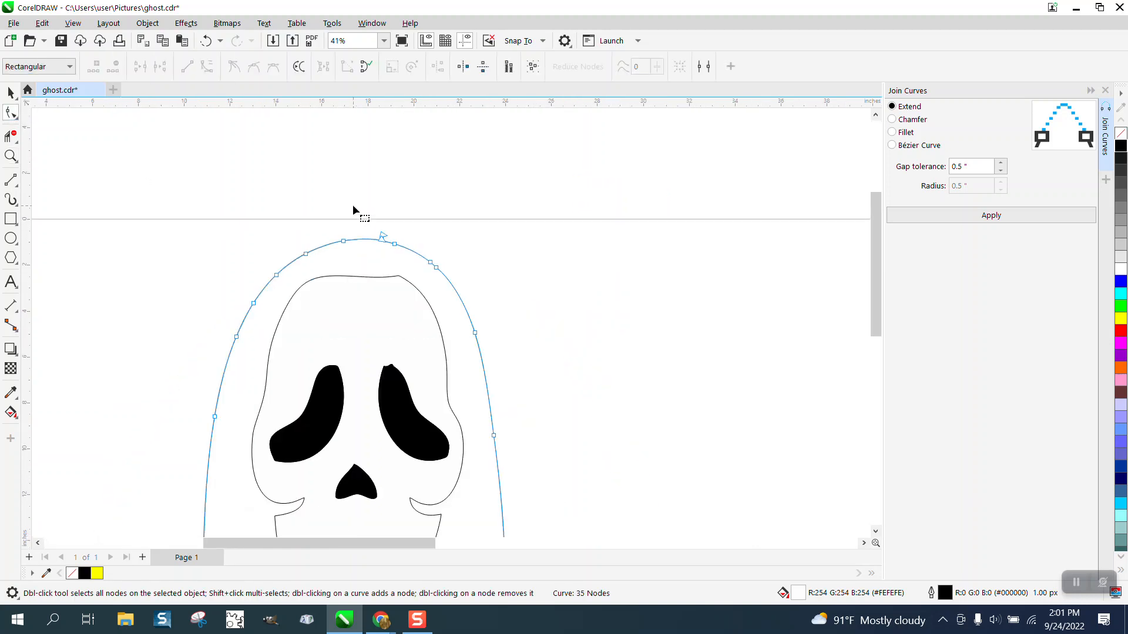
Set the nudge distance to 24 inches with nothing selected
click(5, 93)
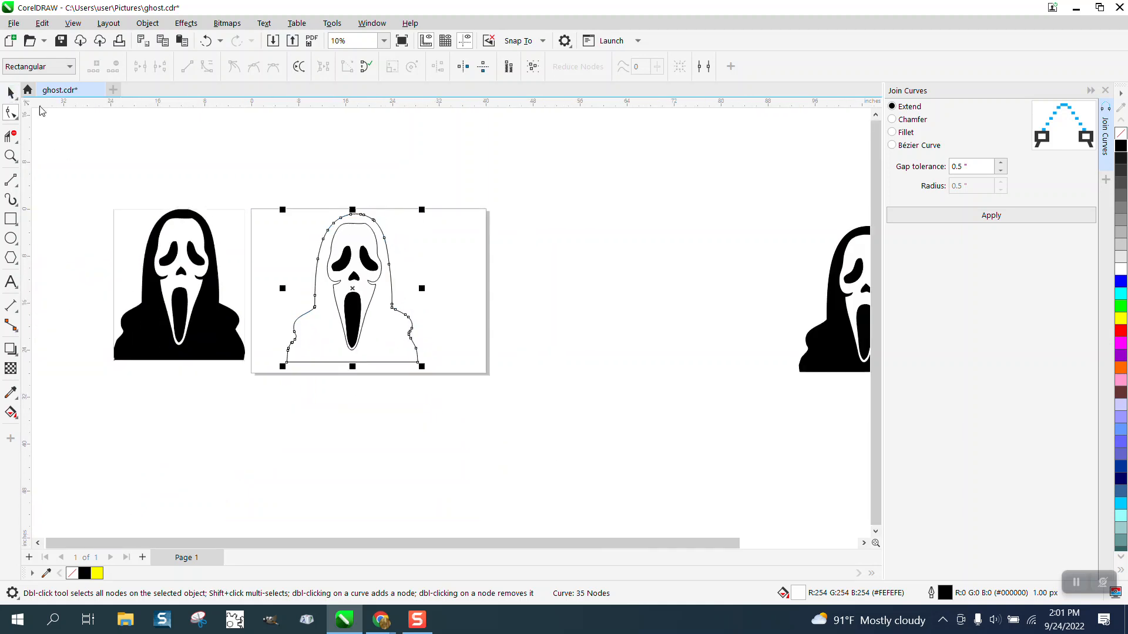
click(266, 182)
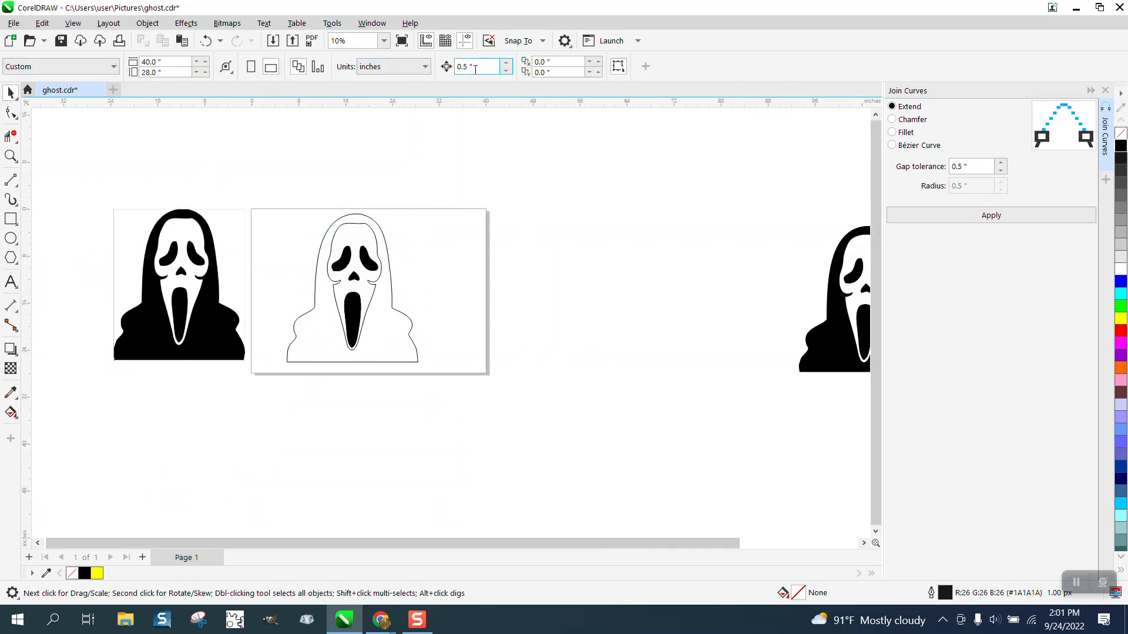
text(24)
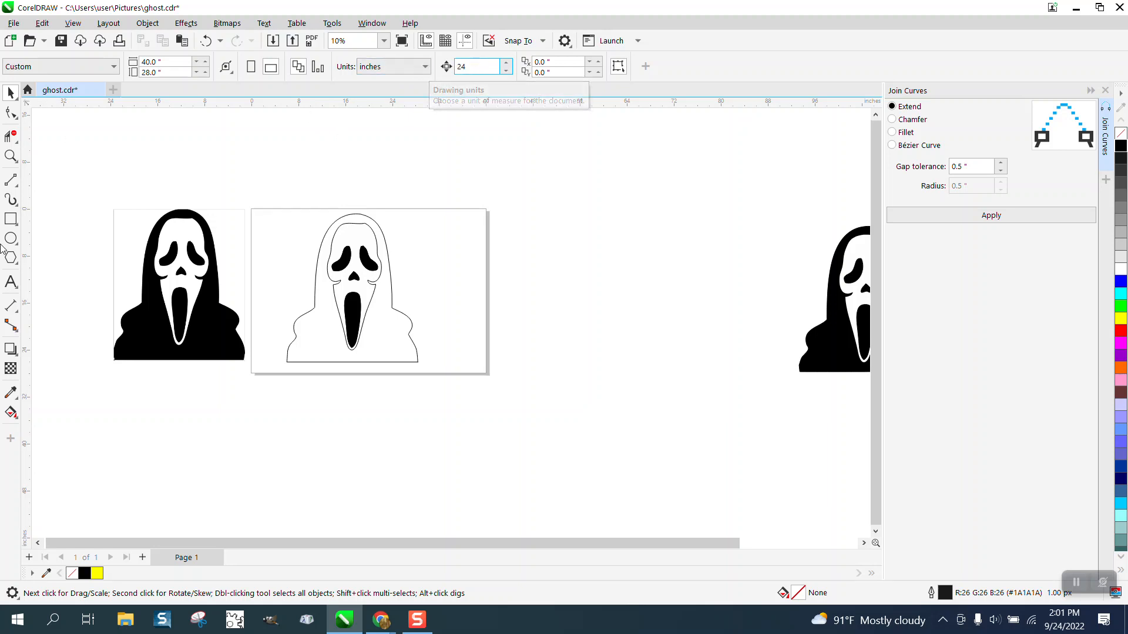
Smart Fill the hood region of the outline with blue and nudge the new shape twice to the right
click(9, 413)
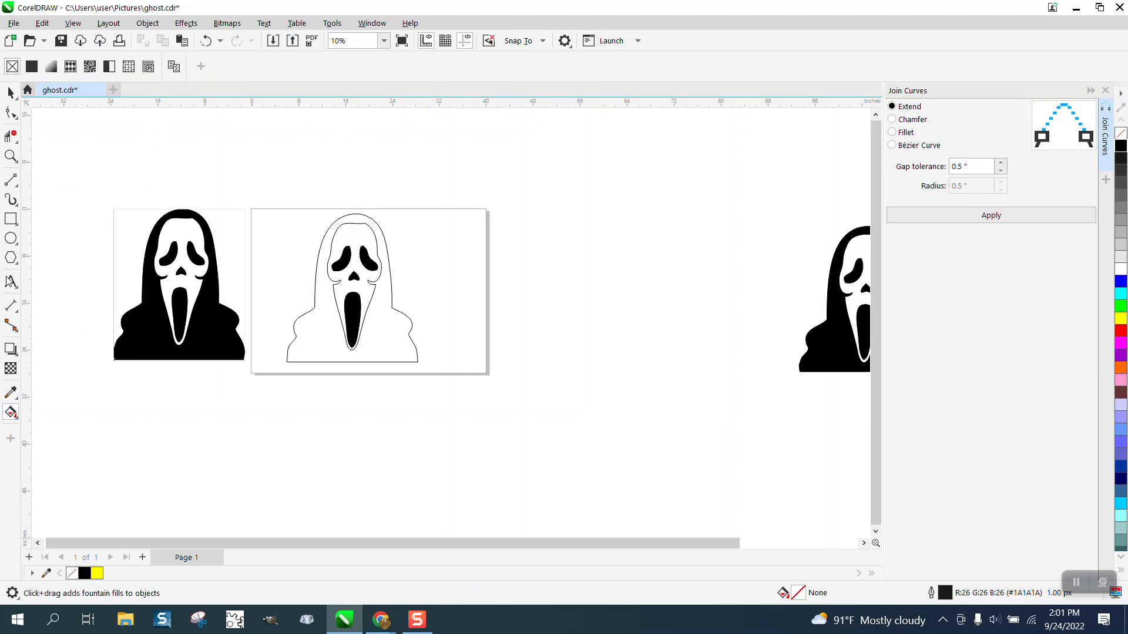
click(17, 418)
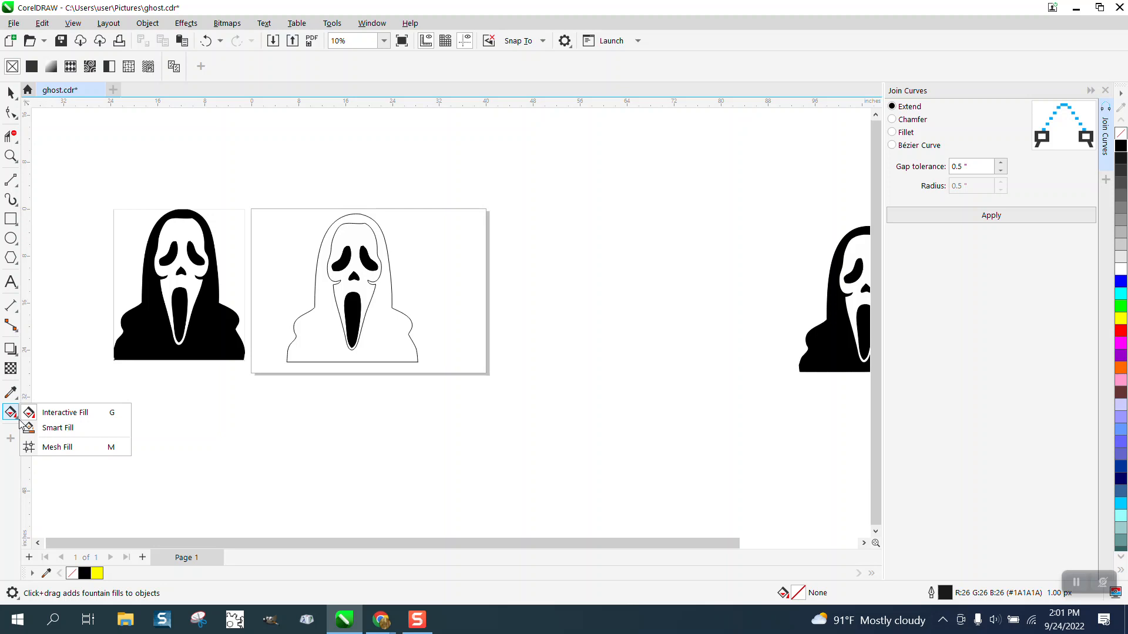
click(72, 429)
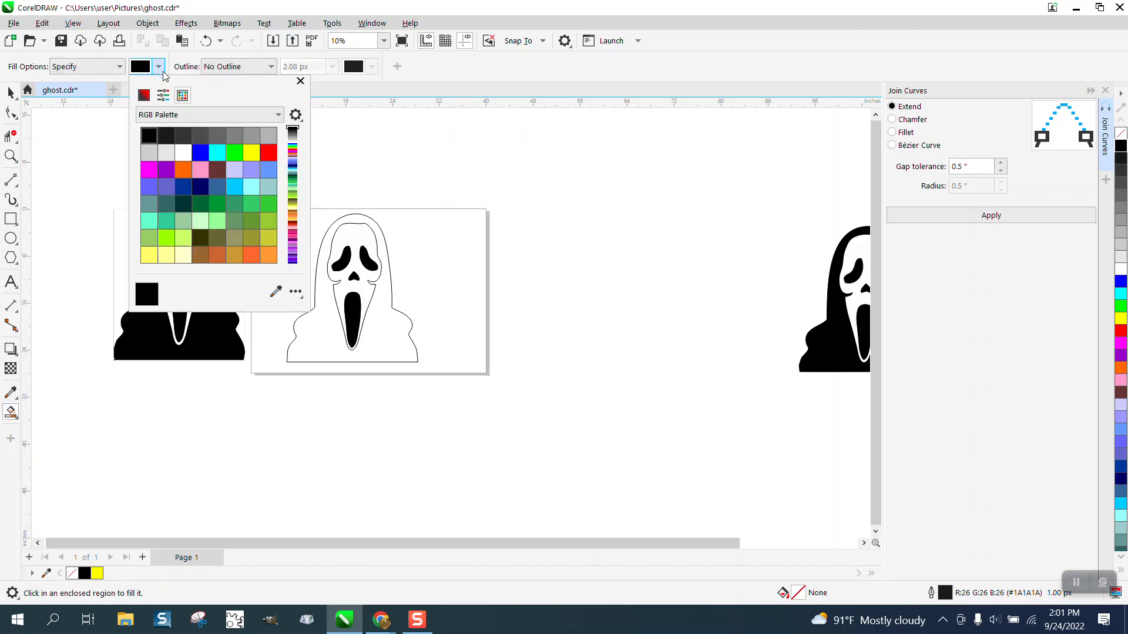
click(158, 67)
click(200, 151)
click(381, 246)
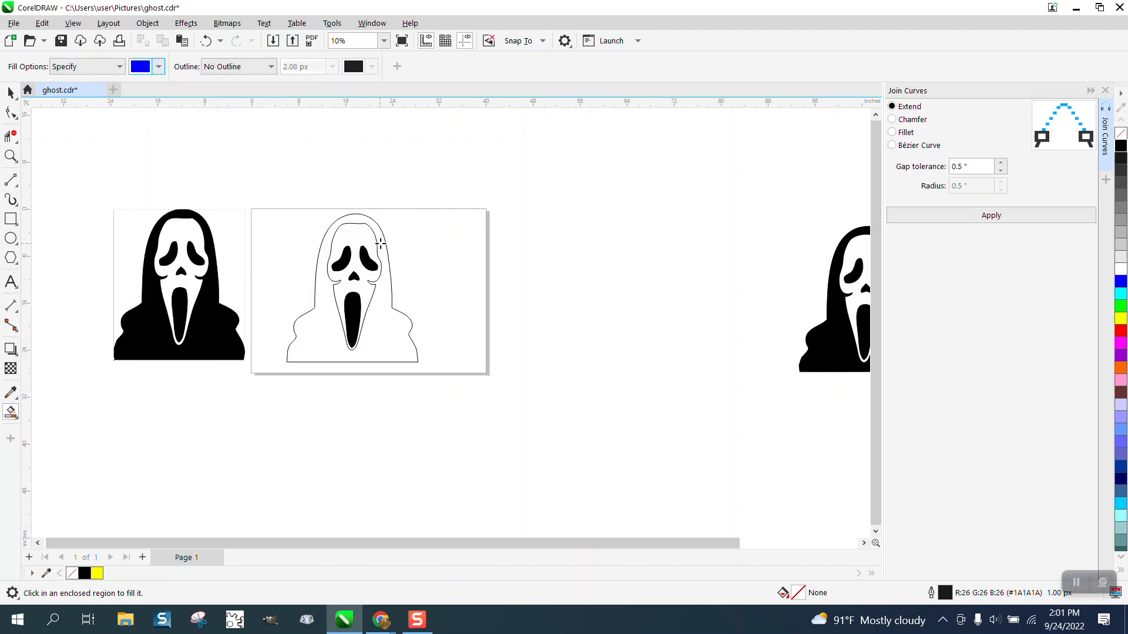
click(385, 244)
key(Right)
key(Right)
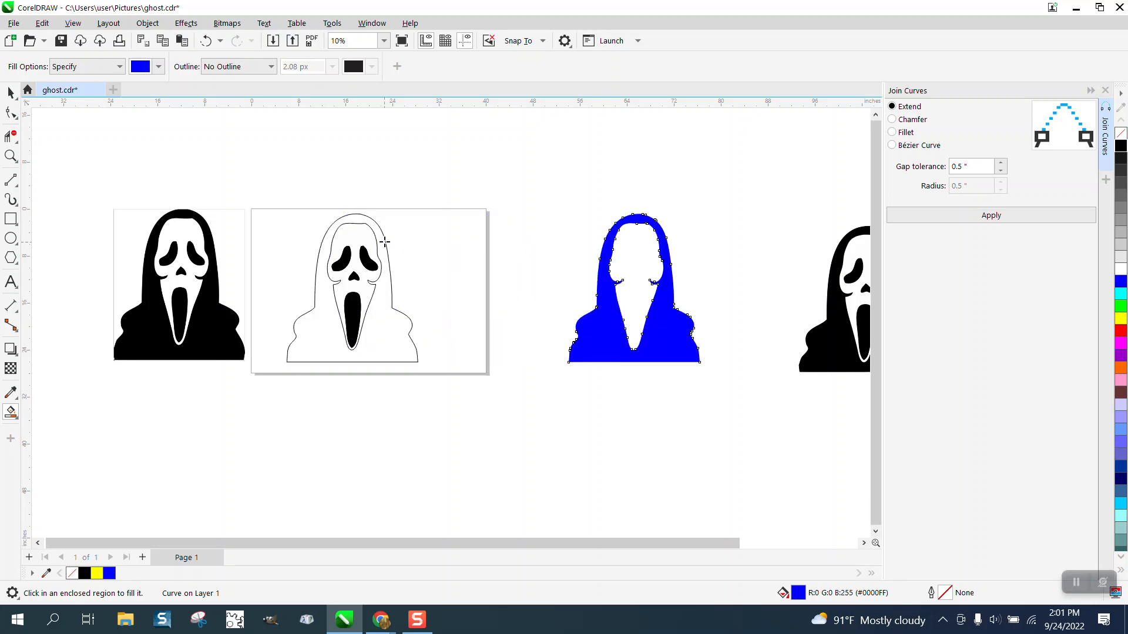
Smart Fill the face region inside the outline and nudge that shape twice to the right
click(356, 239)
key(Right)
key(Right)
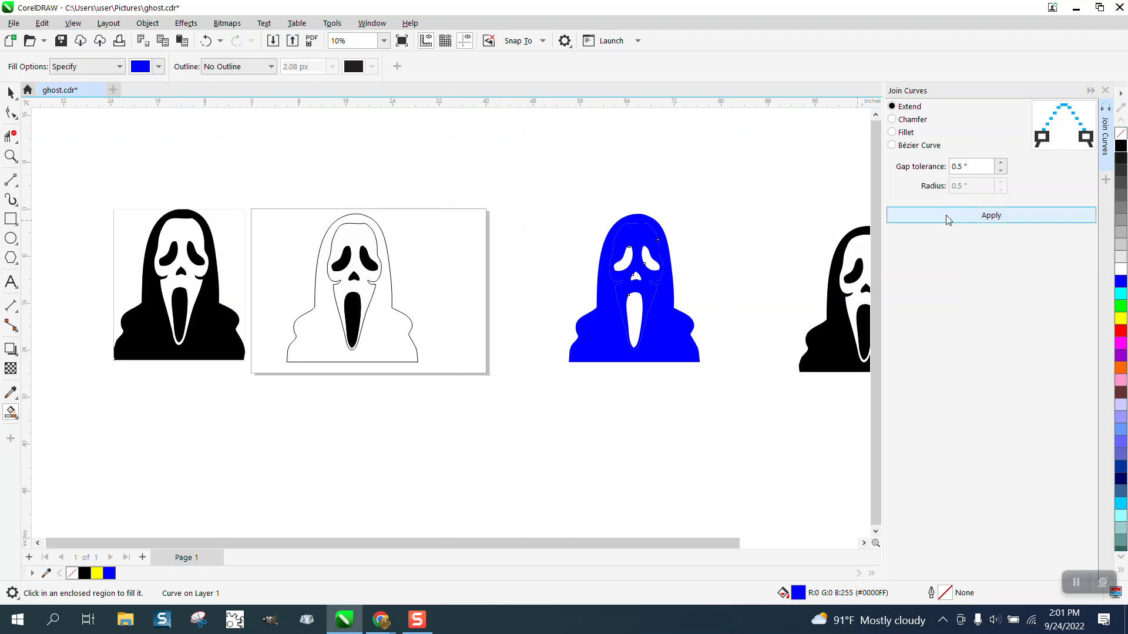
Give the face shape a white fill and a black outline
right_click(1122, 270)
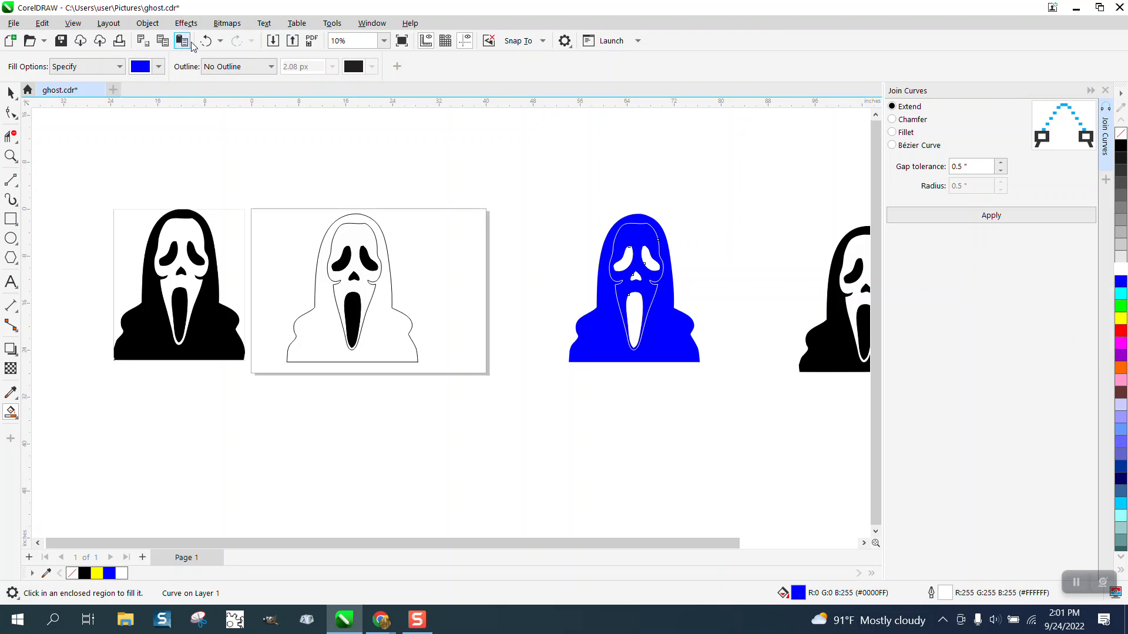
click(1122, 270)
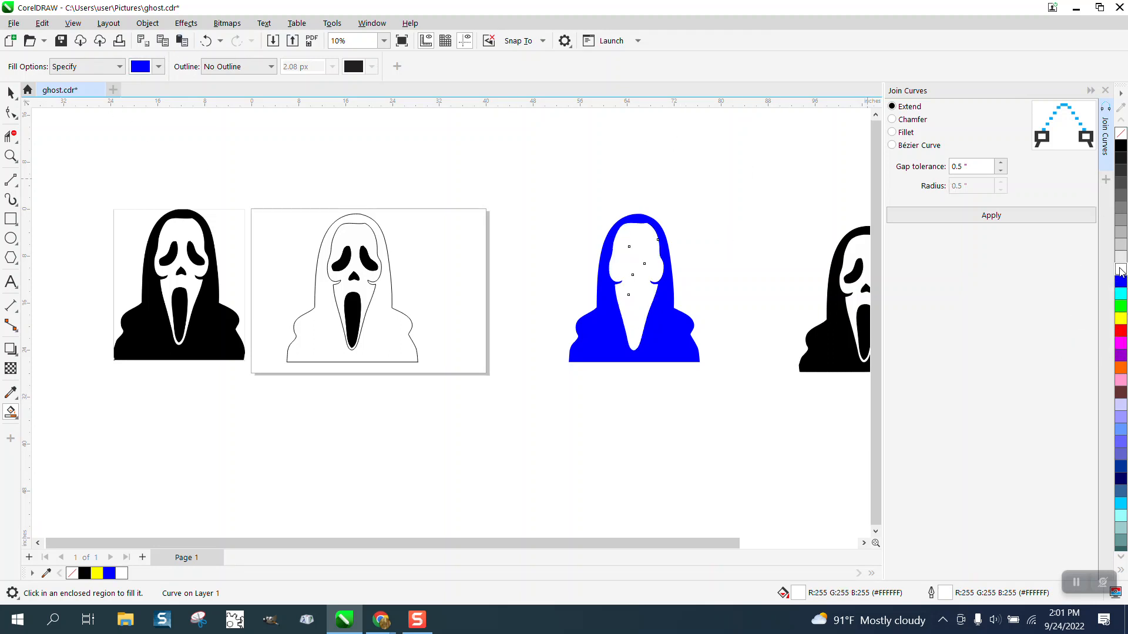
right_click(1121, 147)
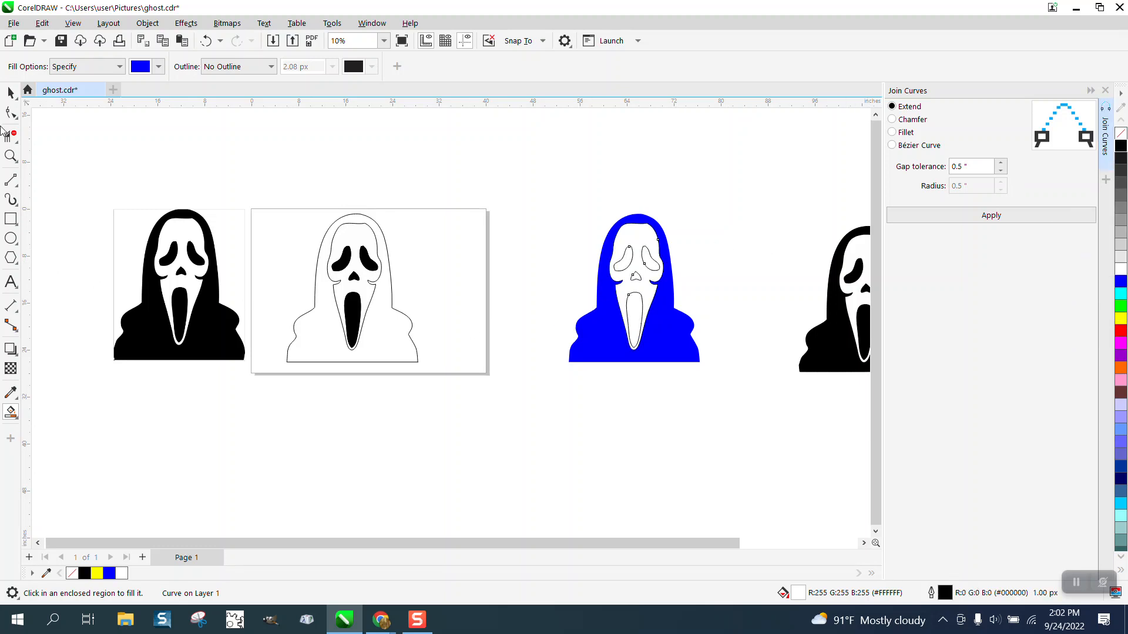
Select the blue hood shape and change its fill to black
click(10, 93)
click(611, 328)
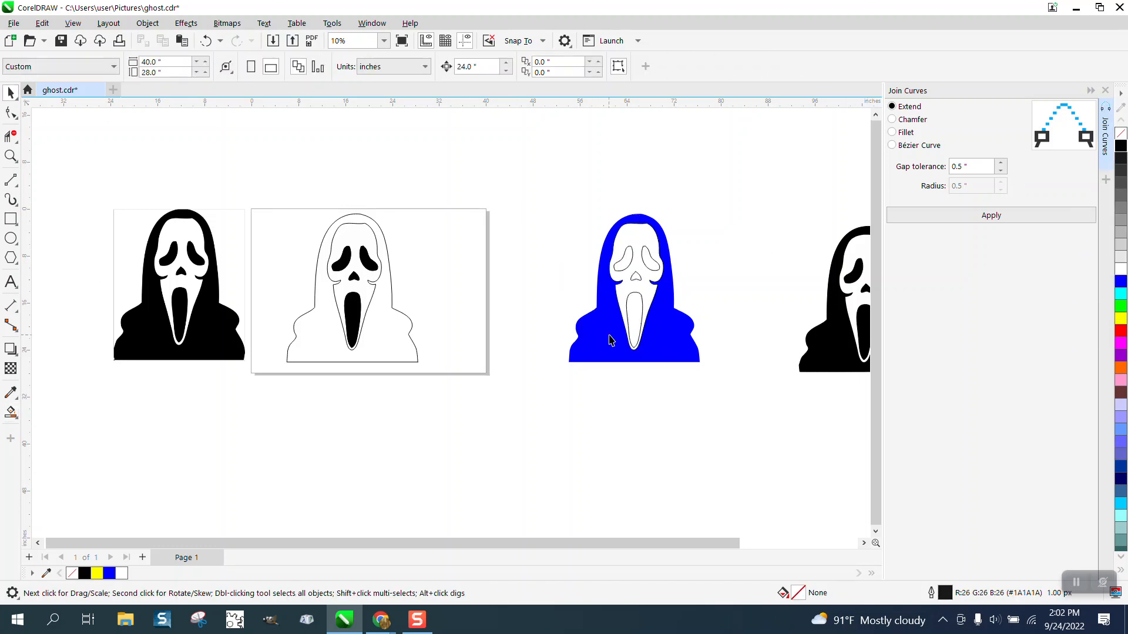
click(1121, 147)
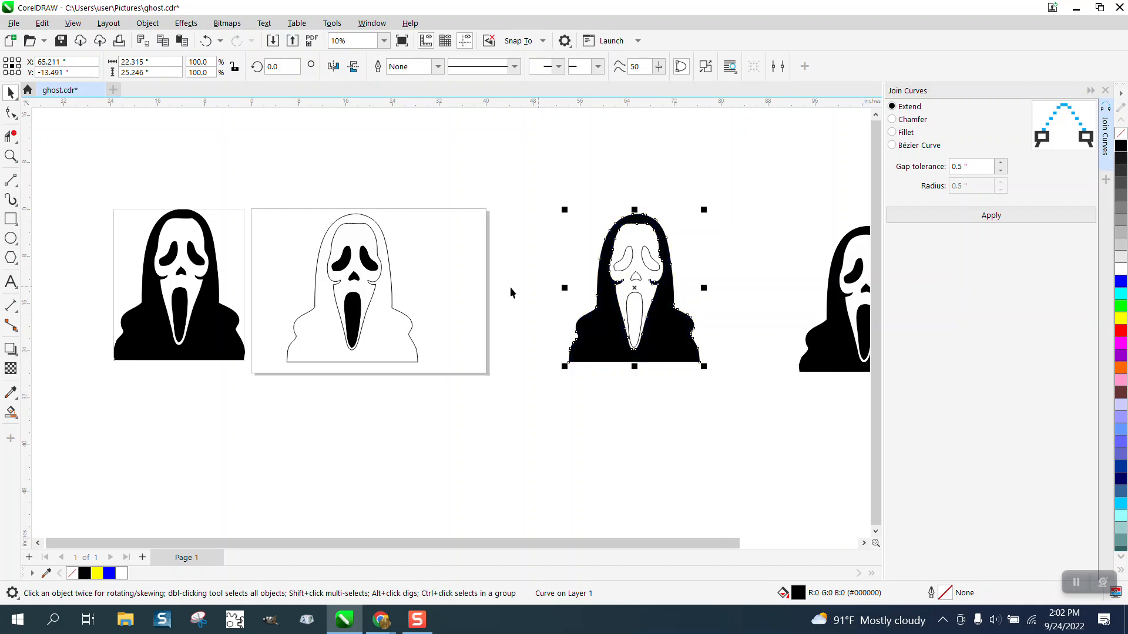
Smart Fill the eyes and nose holes of the copied face with black
click(10, 413)
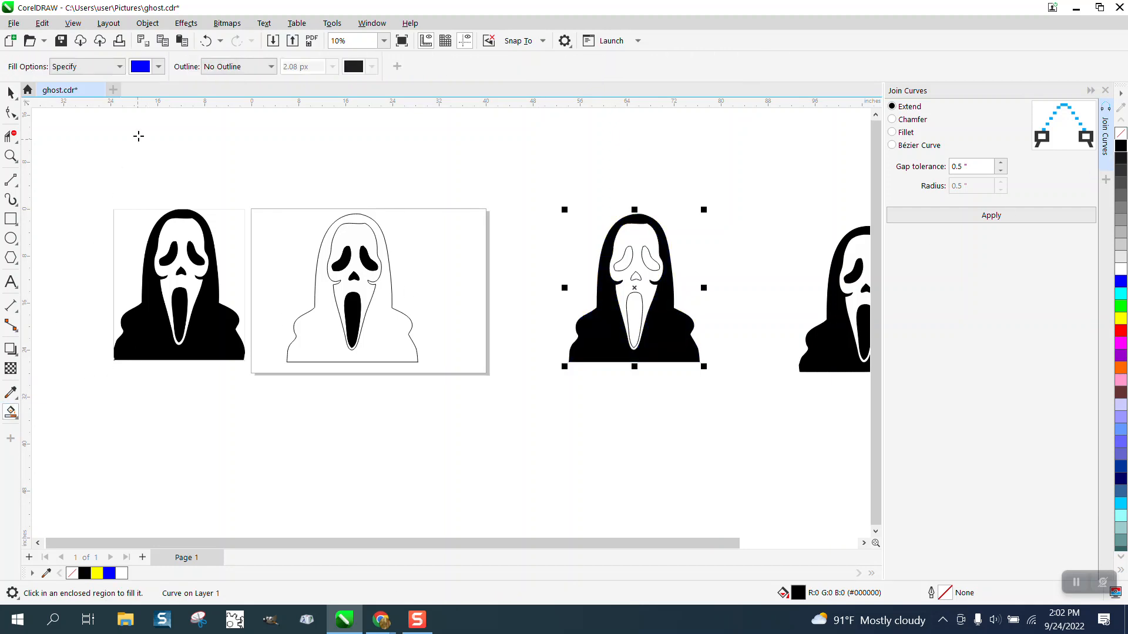
click(159, 66)
click(148, 136)
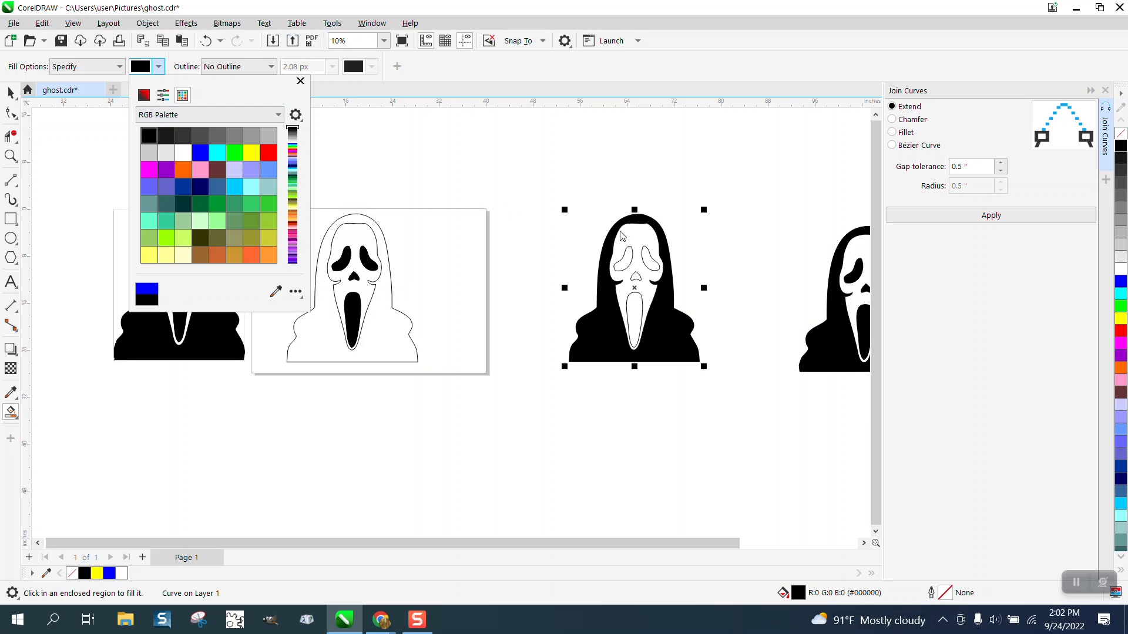
click(650, 261)
click(651, 260)
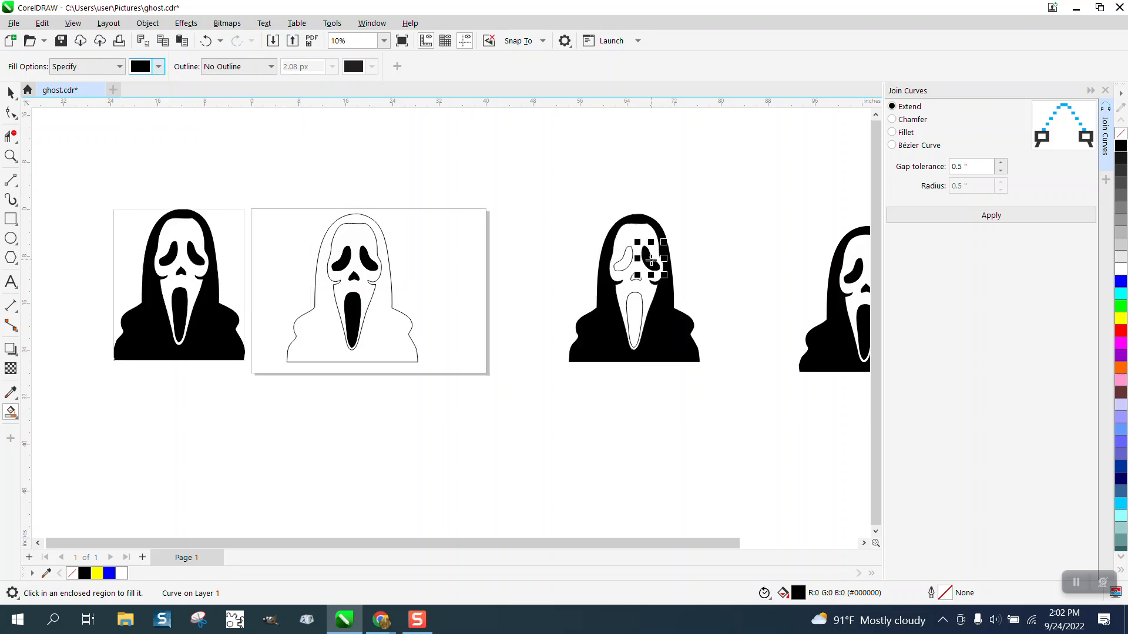
click(626, 260)
click(635, 305)
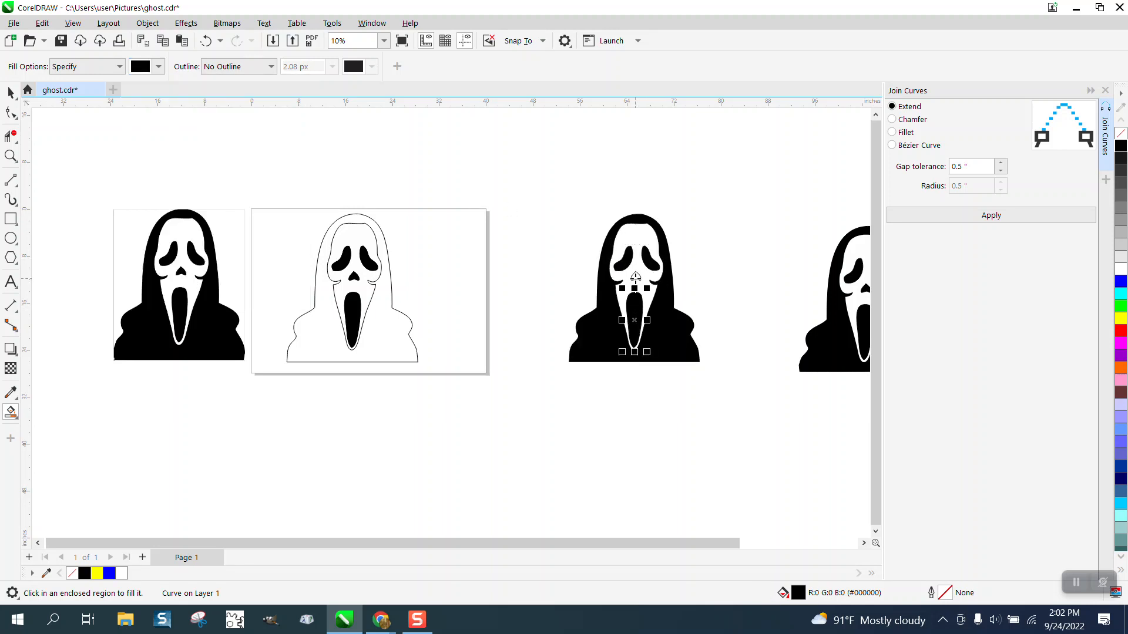
Zoom into the top of the filled hood to inspect its edge
click(11, 156)
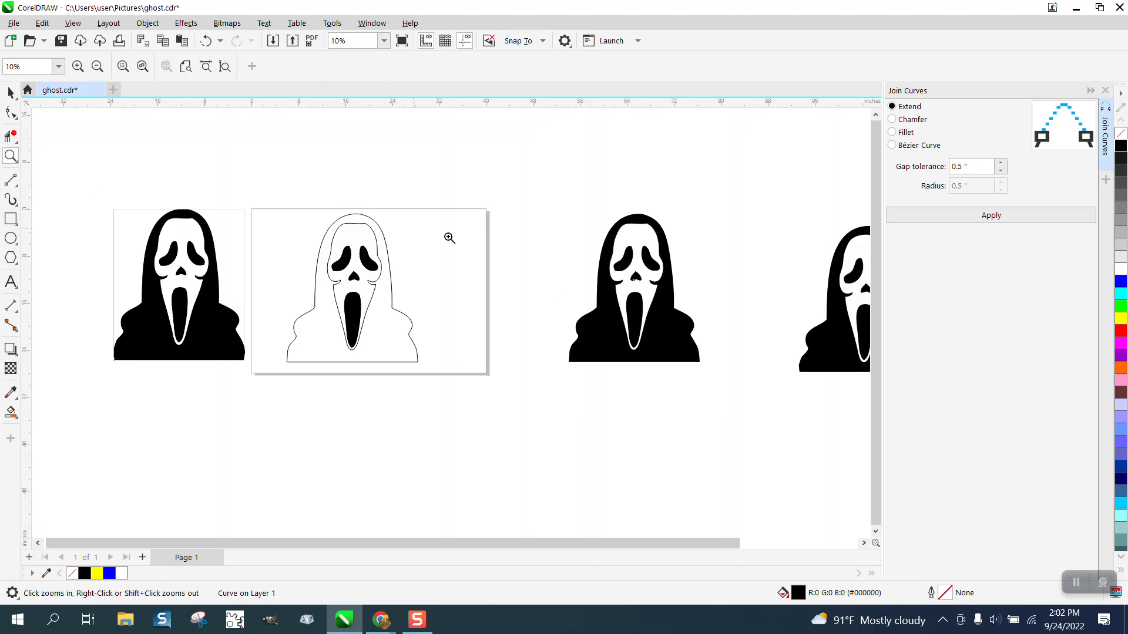
drag(579, 198, 720, 342)
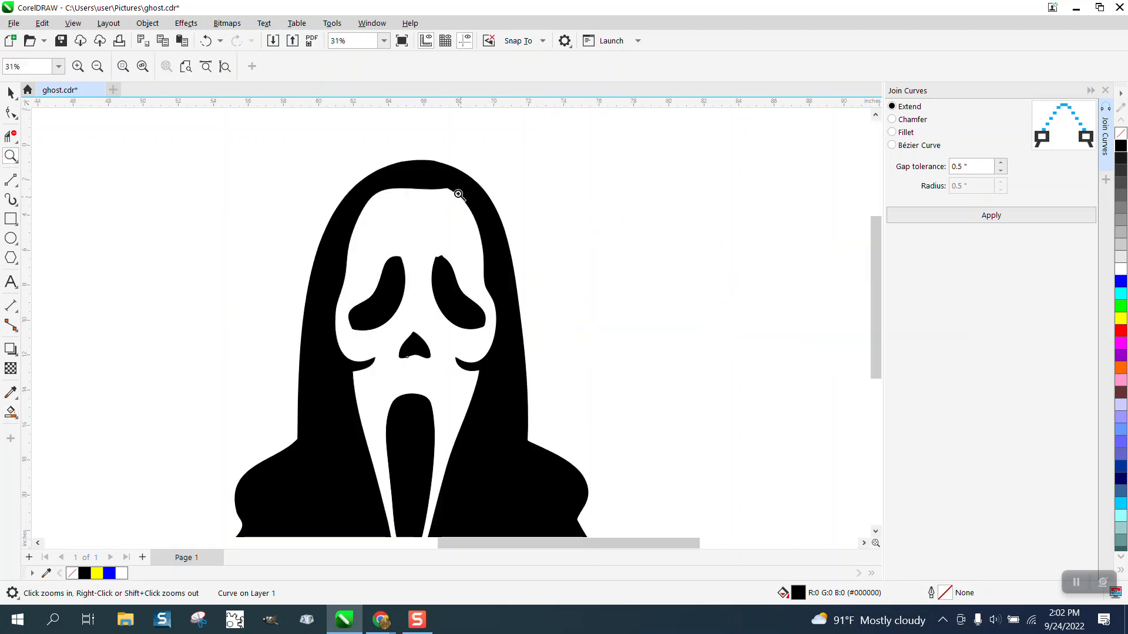
drag(412, 151, 481, 182)
scroll(477, 179, down, 3)
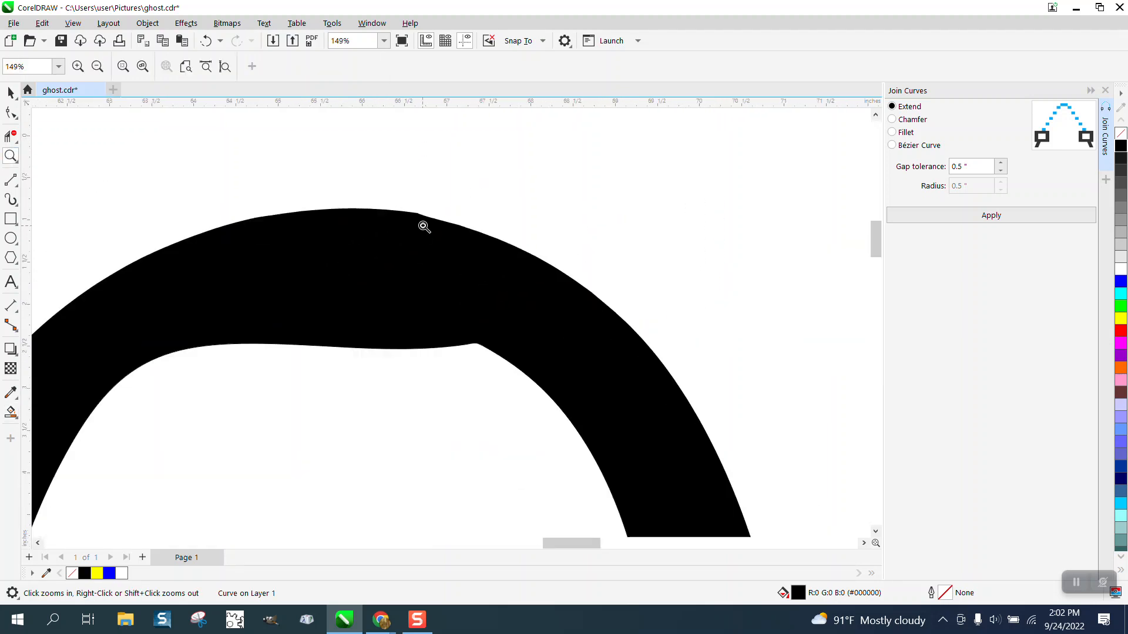
Delete the extra nodes along the top of the hood's outer edge to smooth the curve
scroll(423, 227, down, 1)
key(F10)
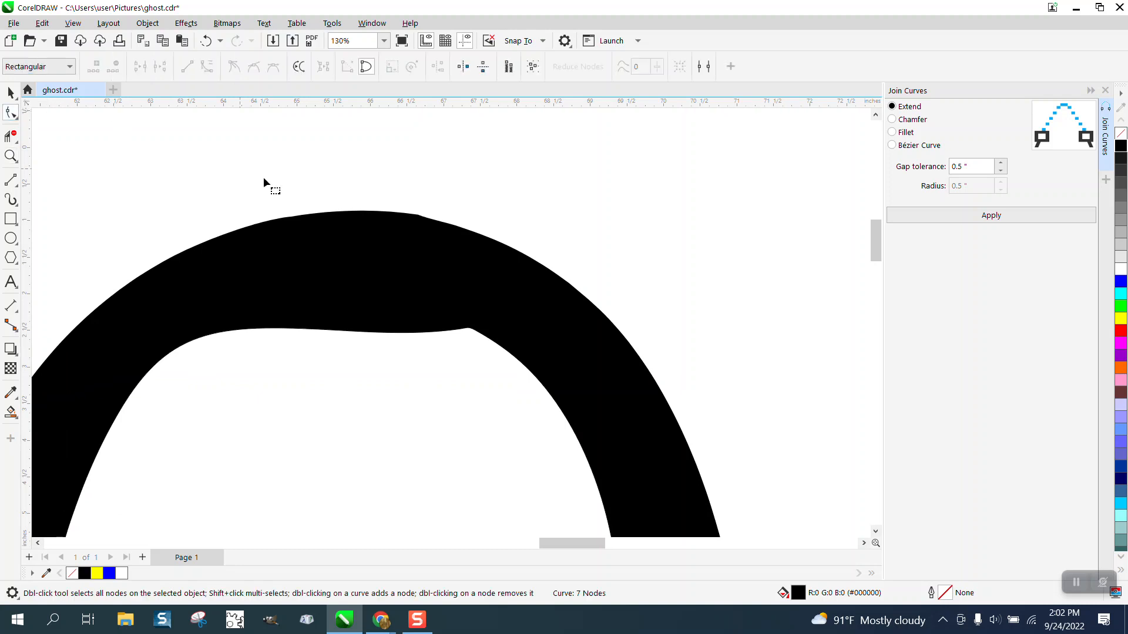
click(423, 219)
drag(431, 211, 391, 257)
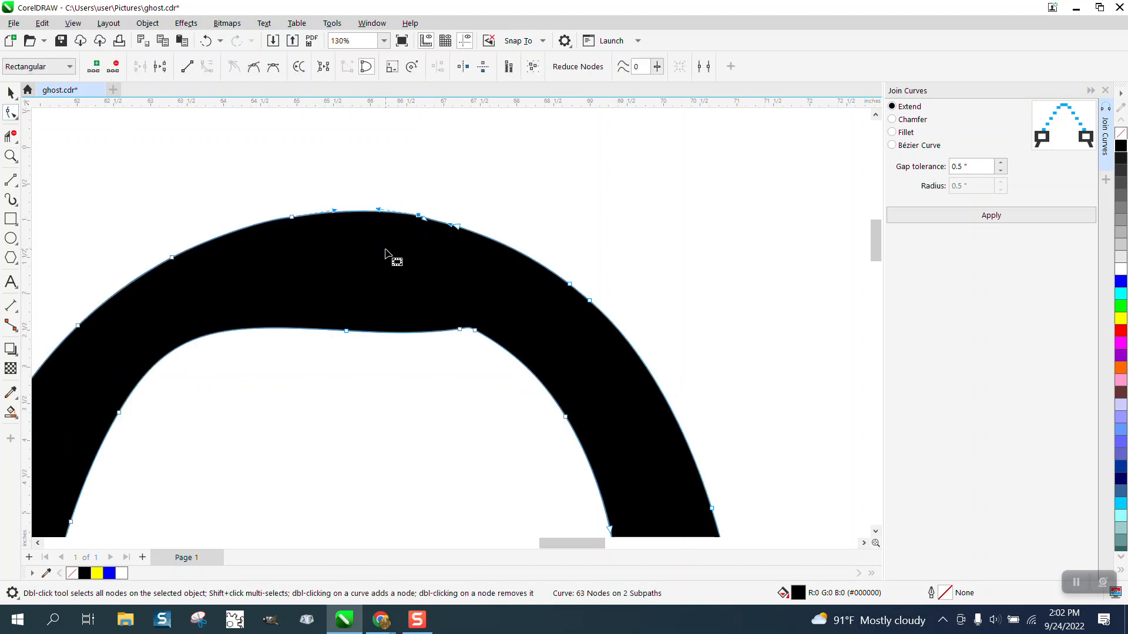
key(Delete)
scroll(385, 252, down, 5)
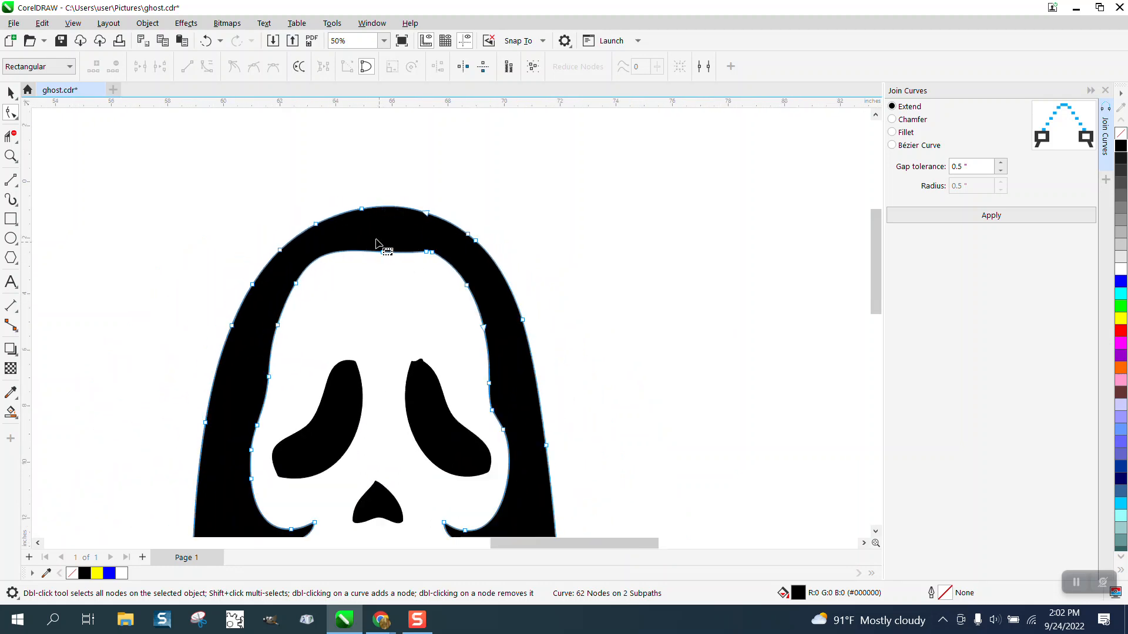
Delete nodes on the top of the hood's inner edge and reshape that segment by moving a node
drag(363, 238, 403, 275)
key(Delete)
click(426, 252)
drag(379, 260, 380, 236)
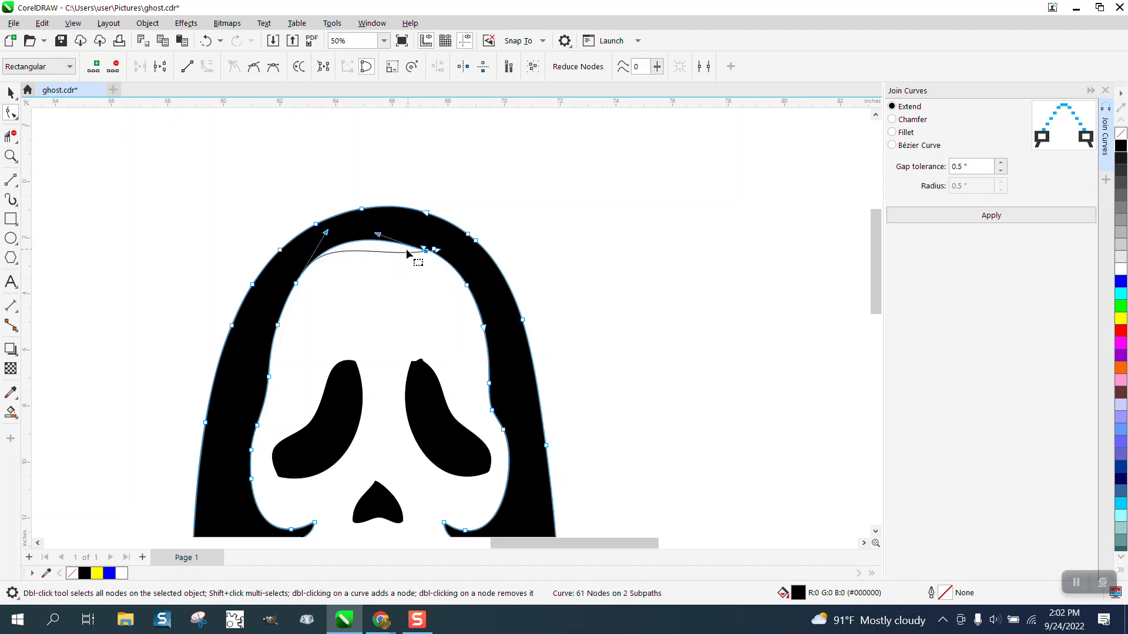
Select the white face outline shape lying under the hood and delete it
click(11, 92)
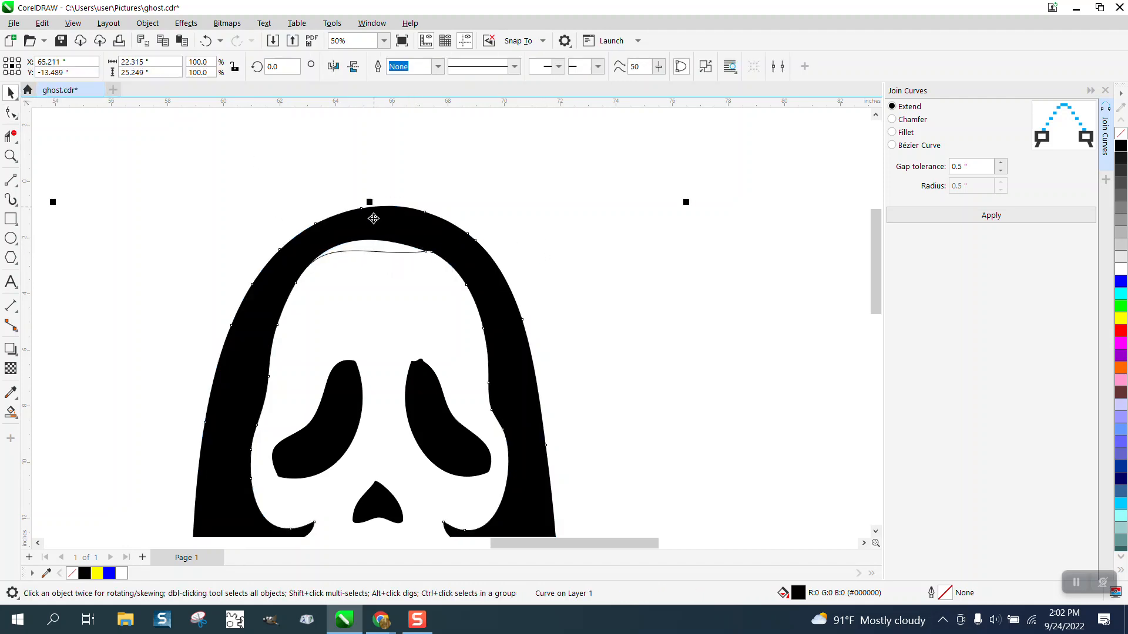
click(545, 194)
click(400, 252)
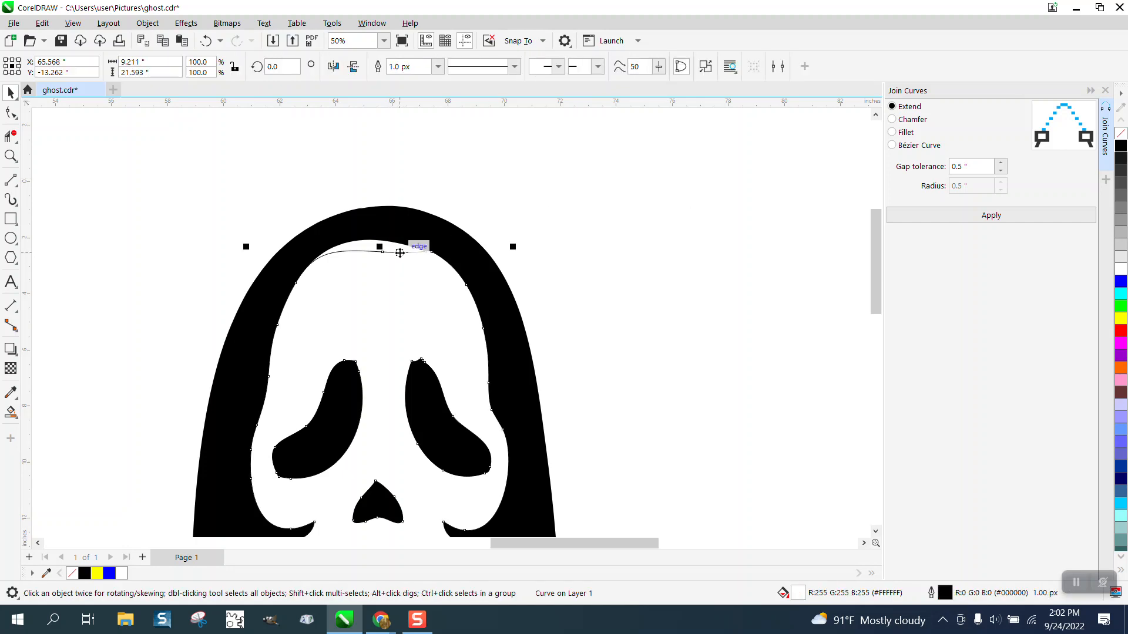
key(Delete)
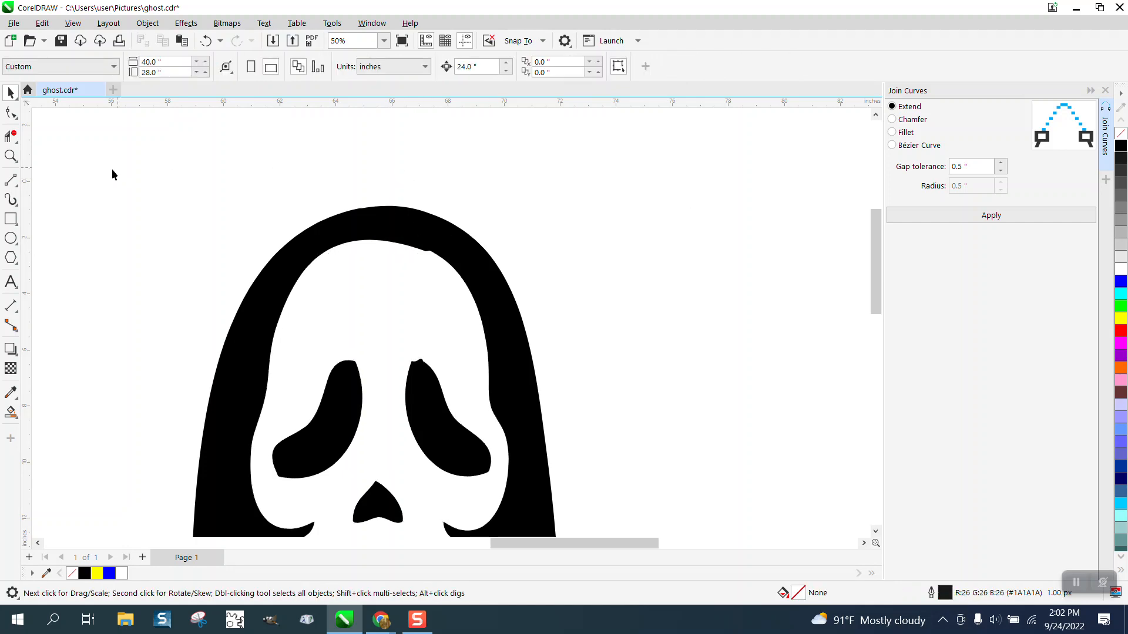
Zoom in on the hood's inner edge and delete a stray node near its upper left
click(10, 155)
click(532, 295)
click(11, 112)
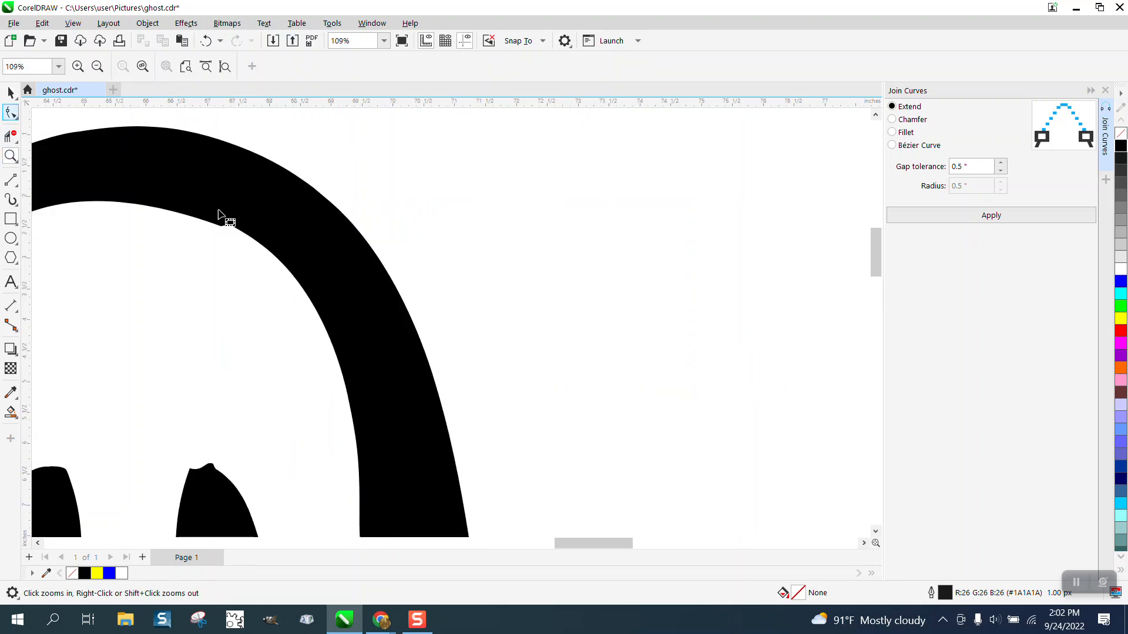
click(224, 229)
key(Delete)
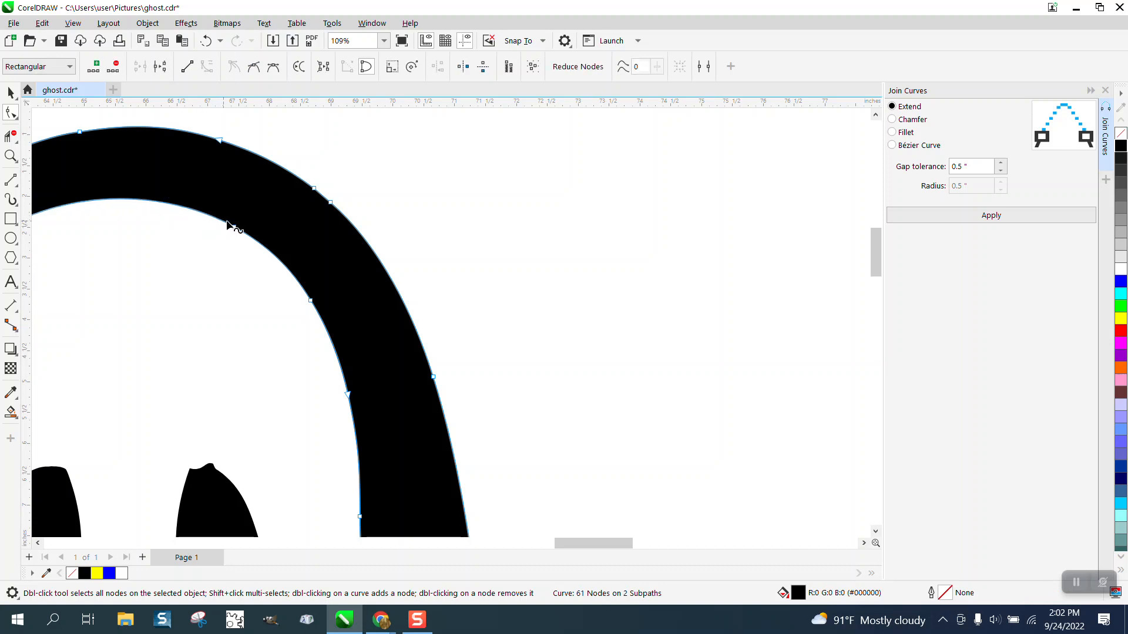
scroll(277, 216, down, 3)
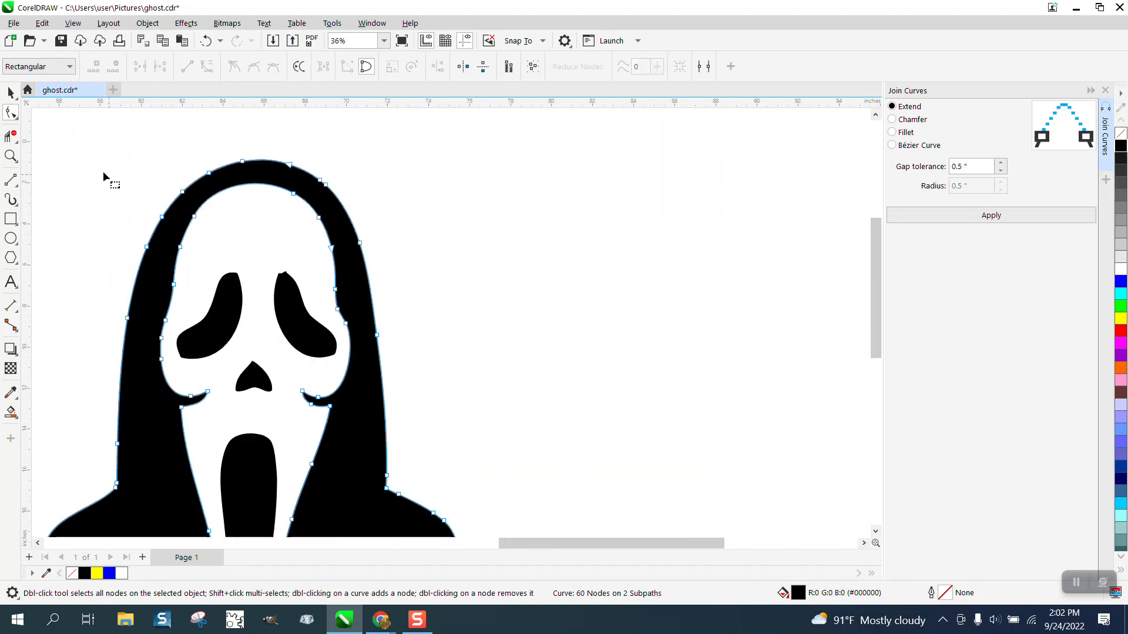
Try deleting the nodes forming the bump at the tip of the right eye hole
click(11, 156)
drag(264, 257, 361, 321)
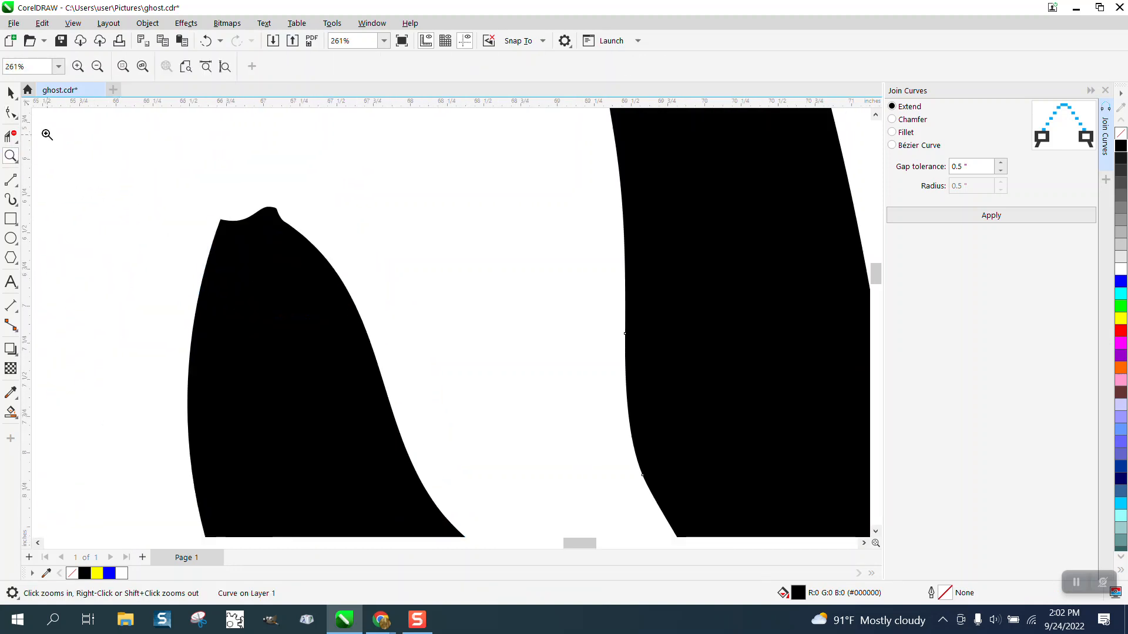
click(11, 112)
click(259, 233)
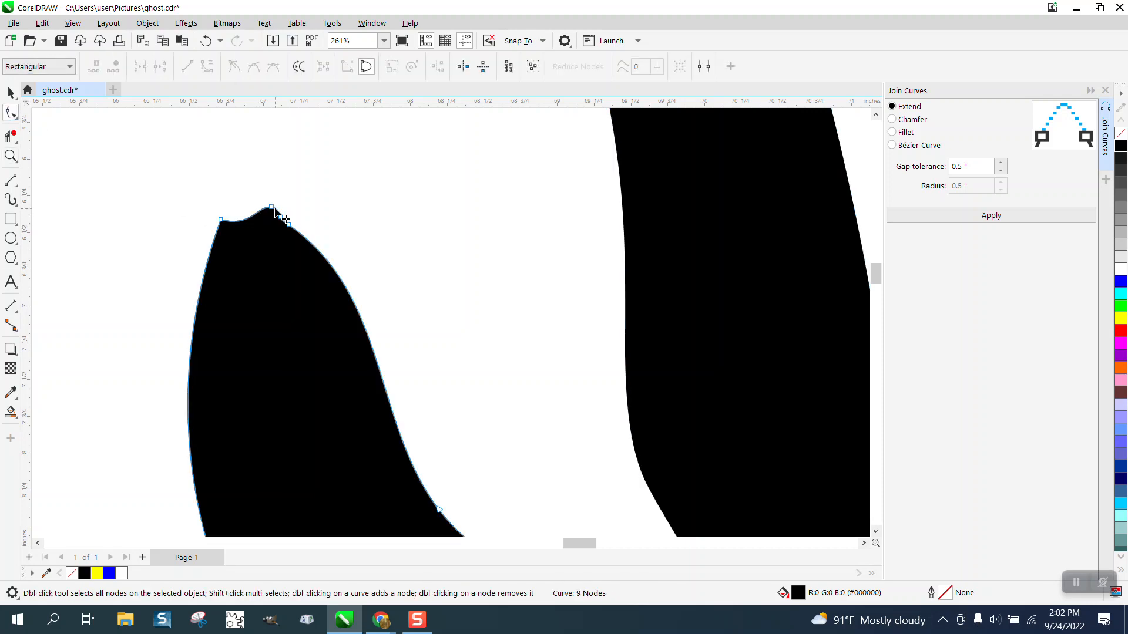
drag(268, 202, 318, 242)
key(Delete)
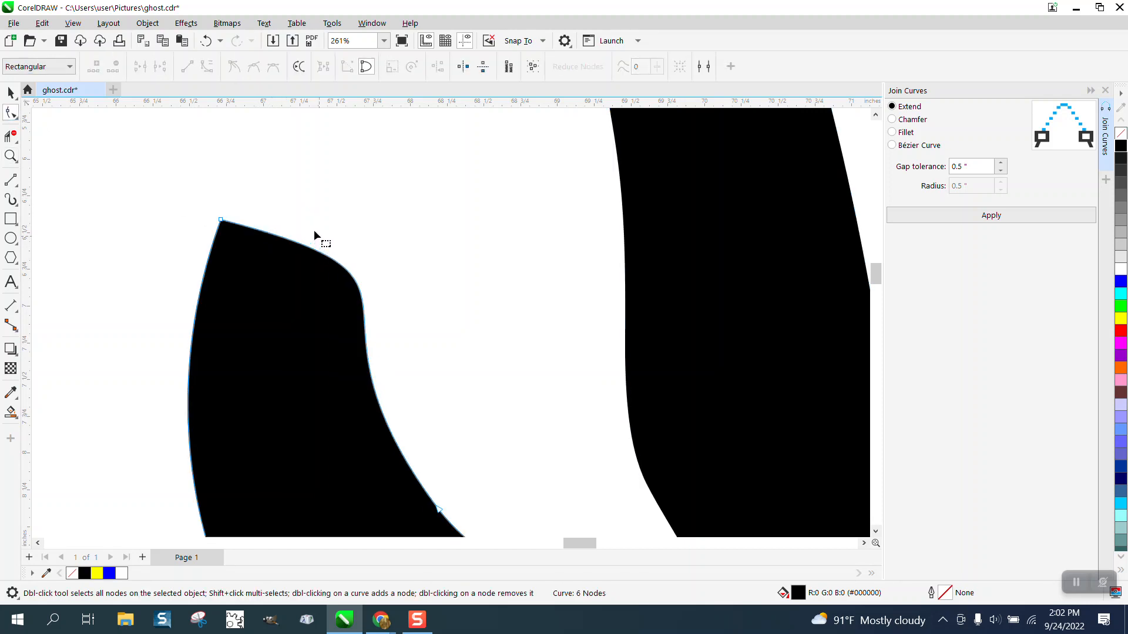
click(206, 40)
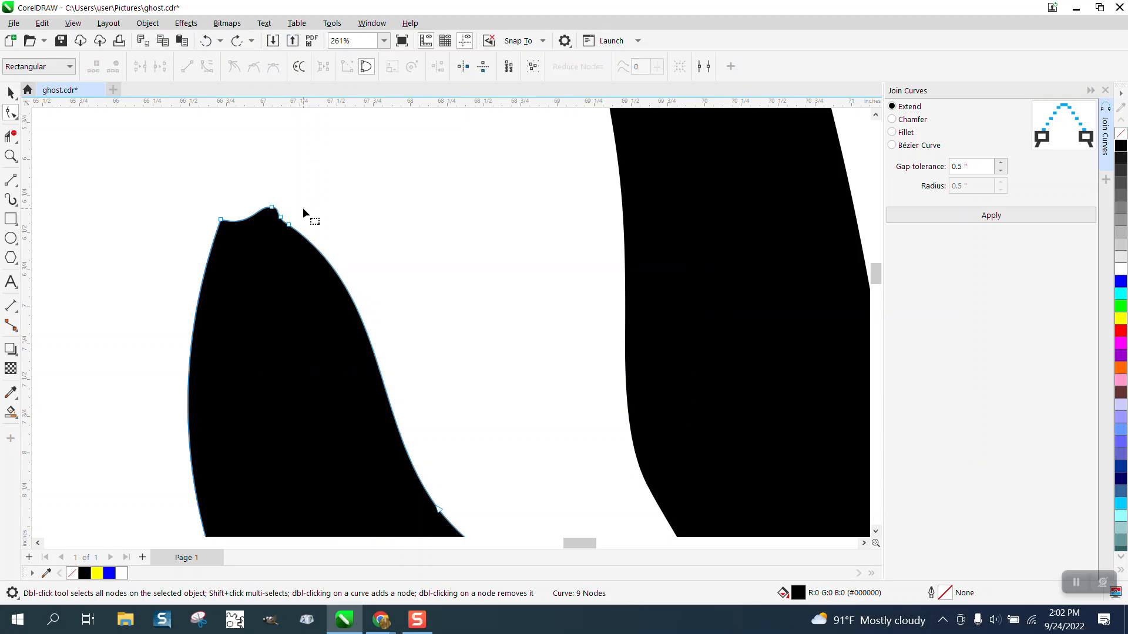
Delete the nodes just right of the tip of the right eye hole
drag(302, 208, 285, 244)
key(Delete)
scroll(325, 188, down, 2)
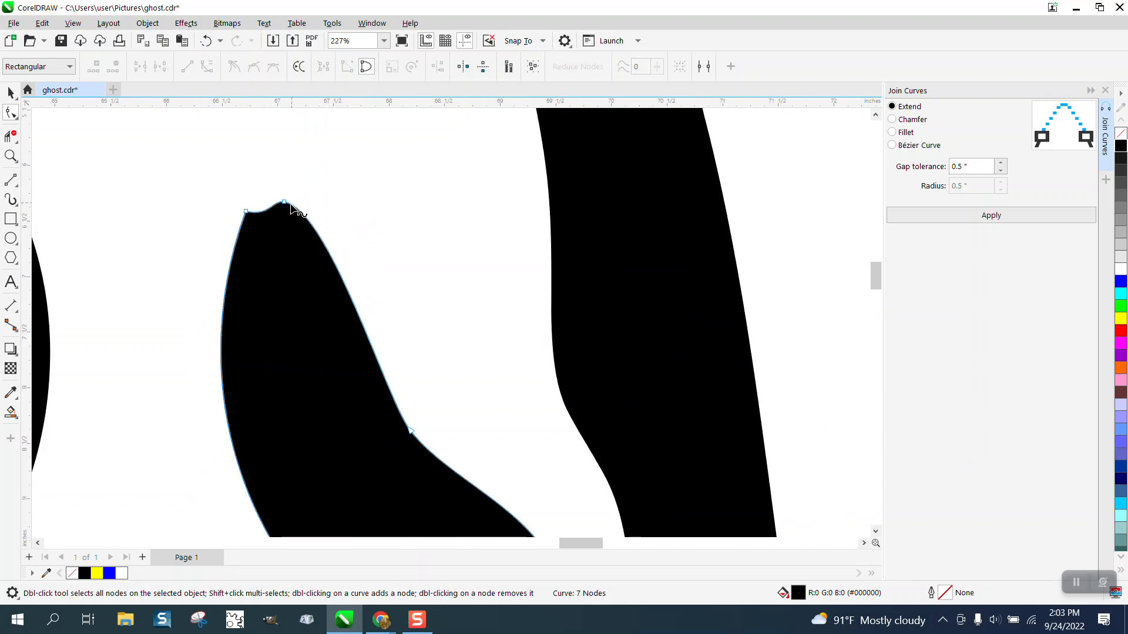
click(247, 211)
drag(268, 217, 265, 186)
scroll(269, 169, down, 4)
scroll(355, 194, down, 8)
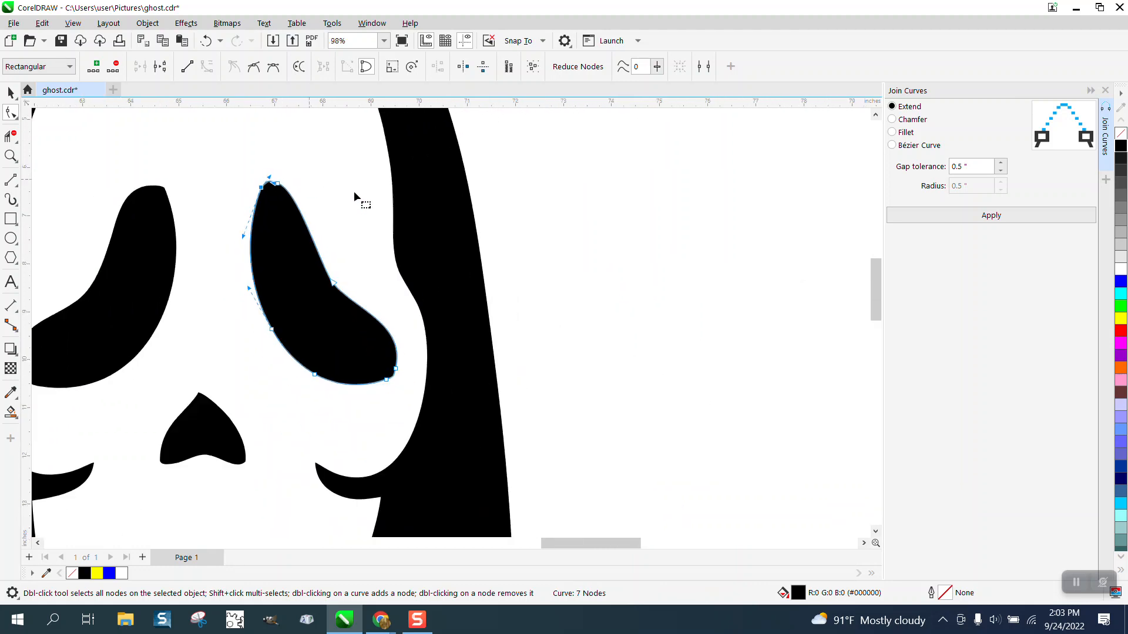
scroll(601, 216, left, 3)
scroll(601, 216, down, 4)
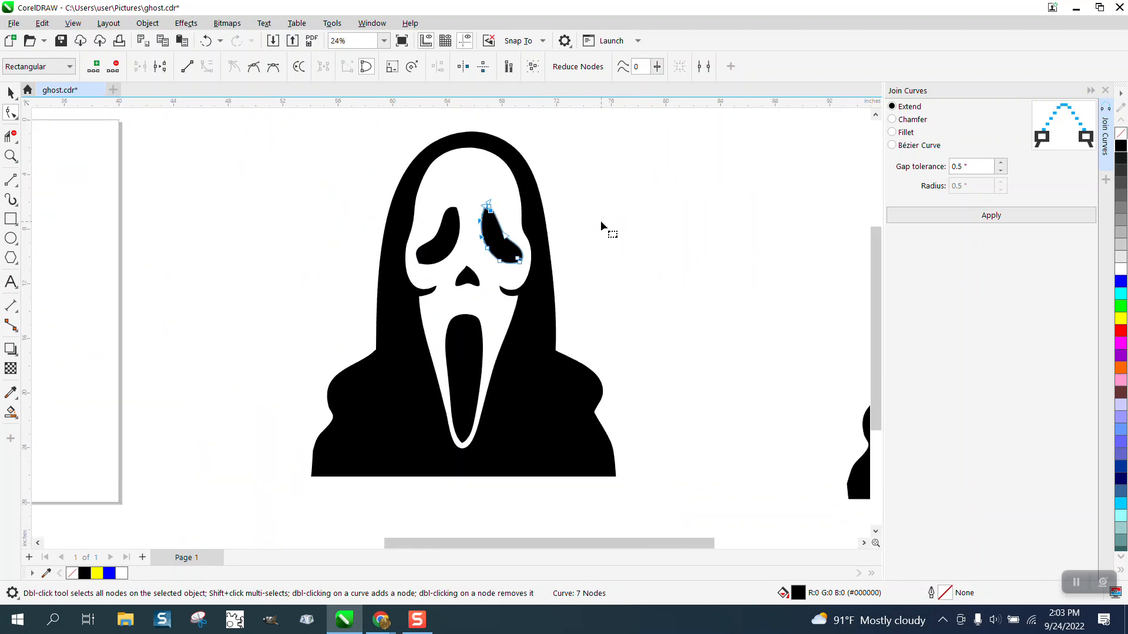
Draw a rectangle enclosing the whole Ghostface and fill it with yellow
click(11, 92)
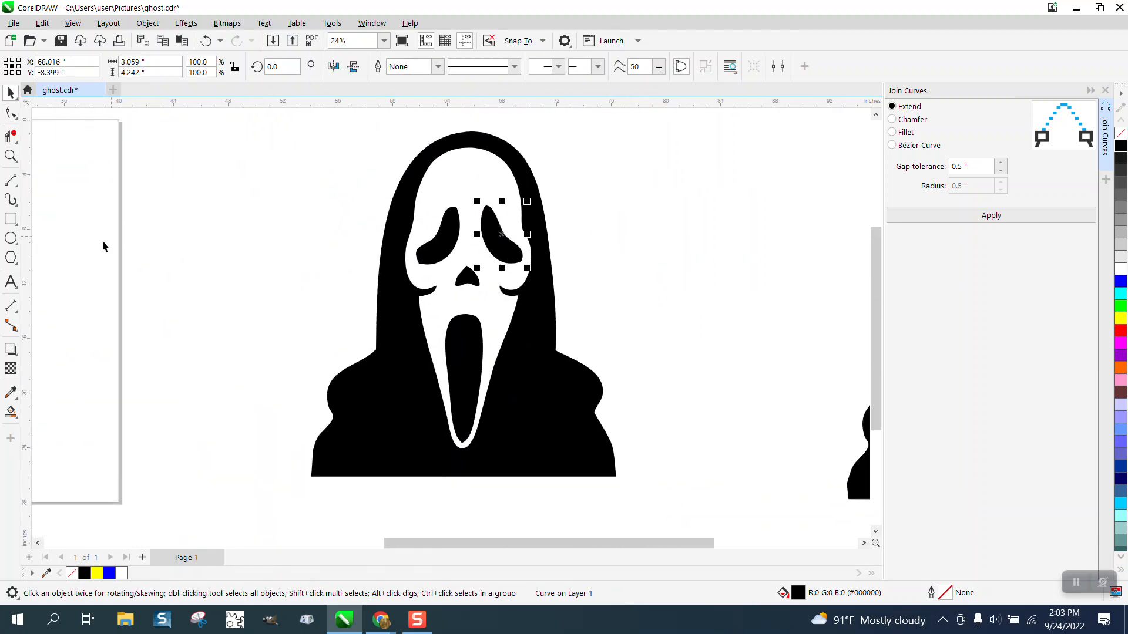
click(10, 219)
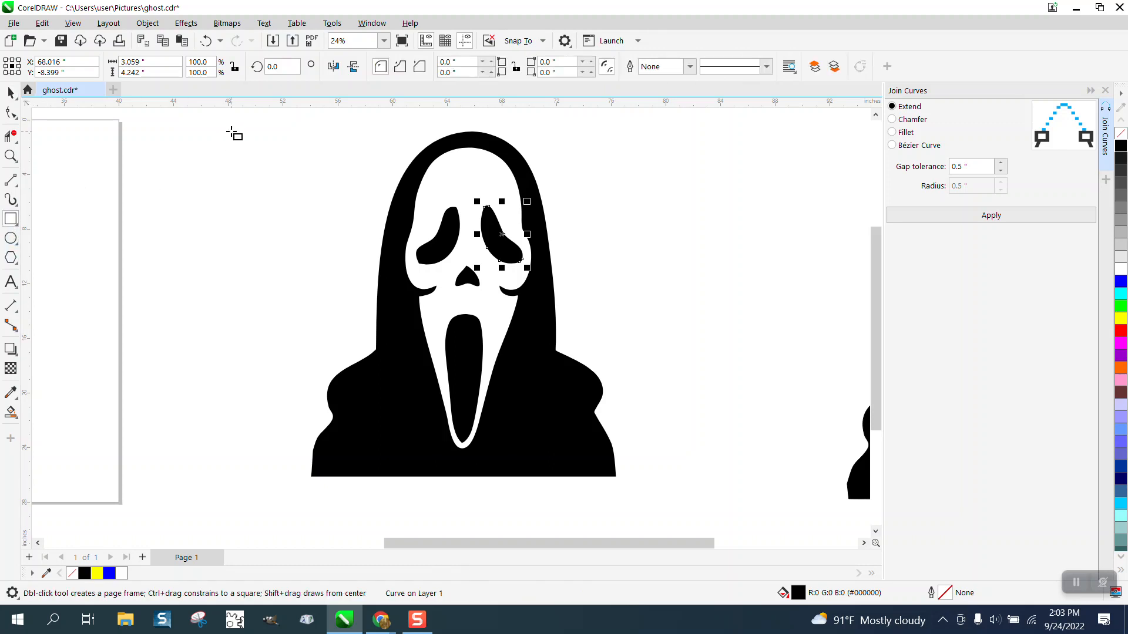
drag(242, 115, 664, 519)
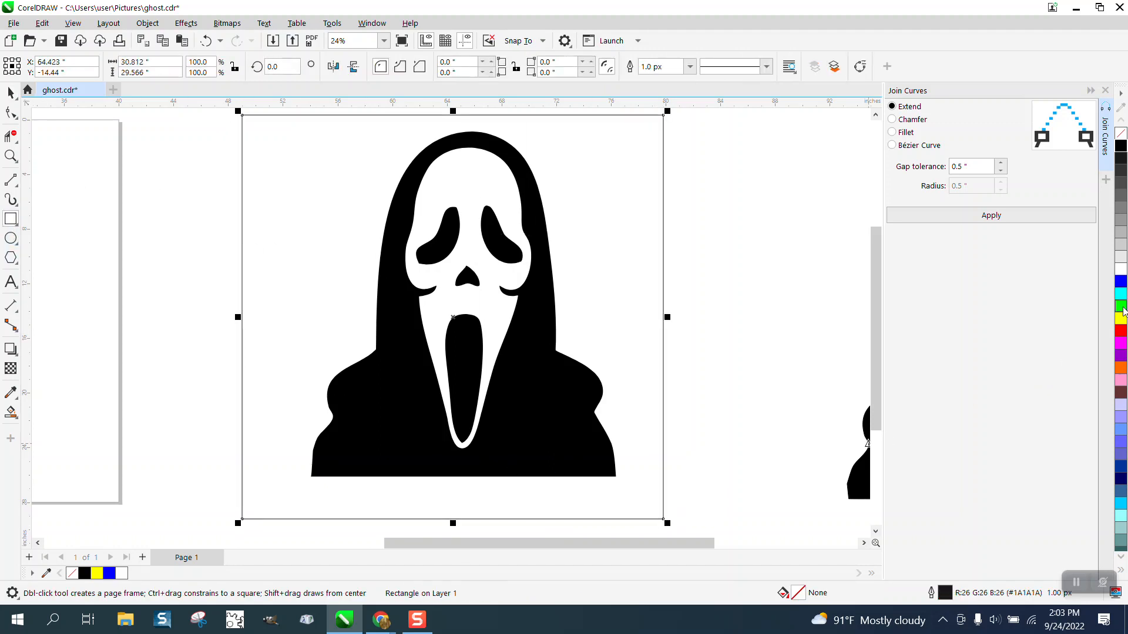
click(1122, 319)
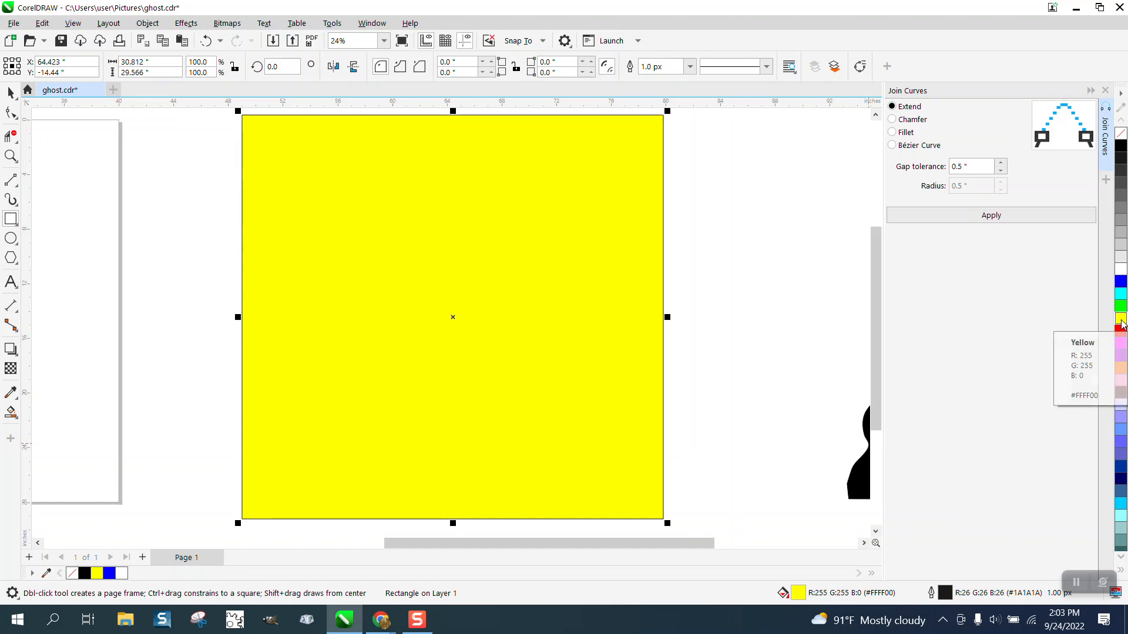
Send the yellow rectangle behind the Ghostface artwork
key(shift+Page_Down)
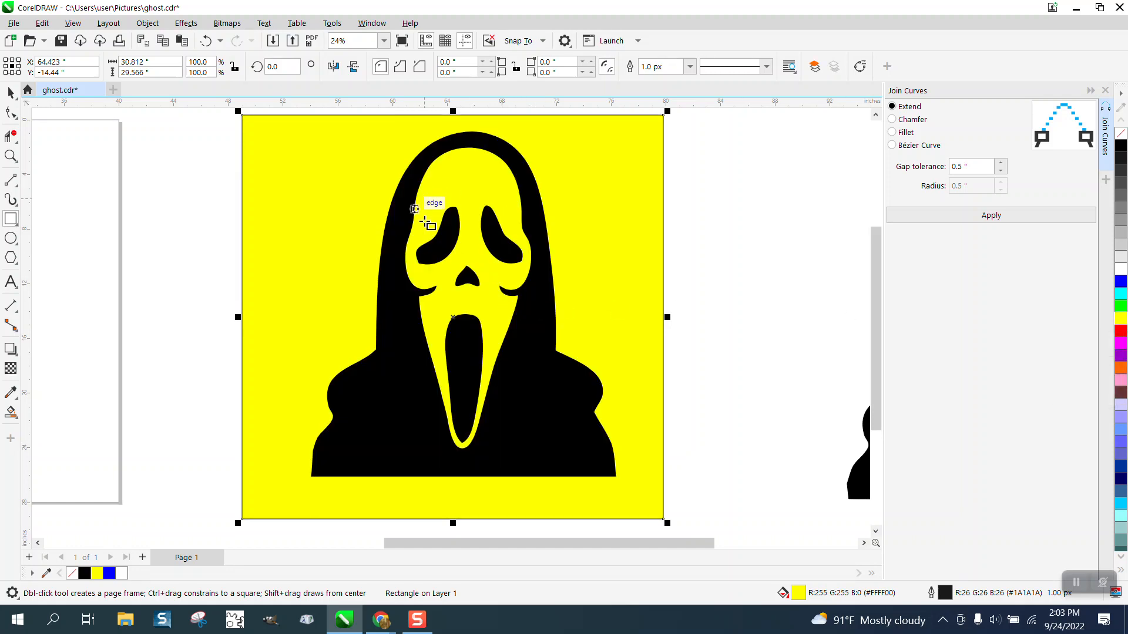
click(16, 94)
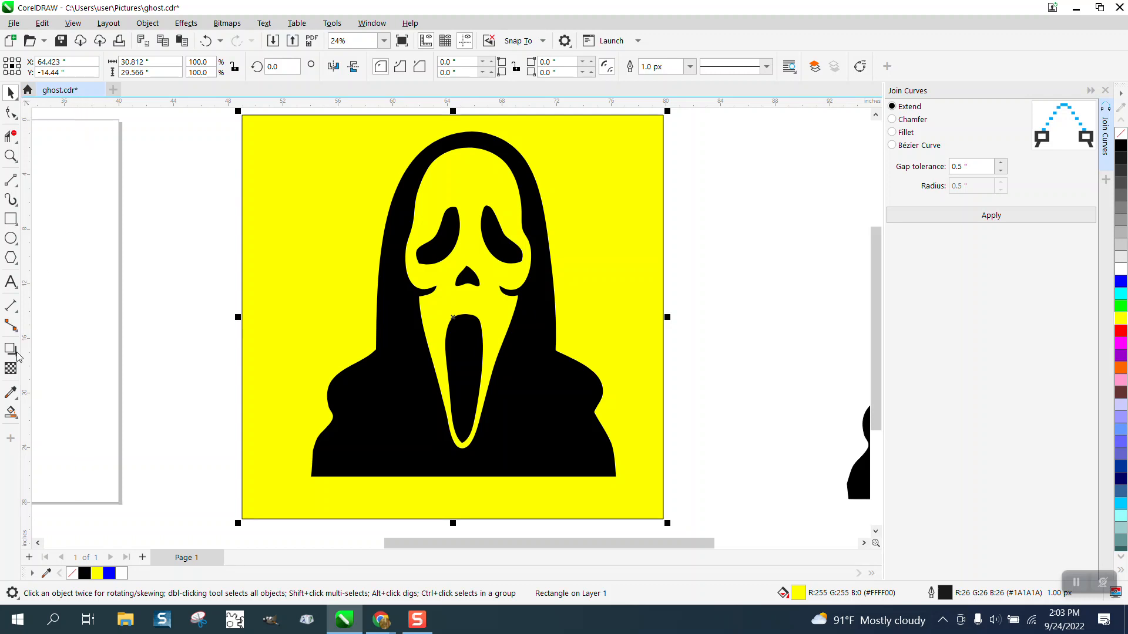
Smart Fill the face area inside the hood with white, then undo the fill
click(11, 414)
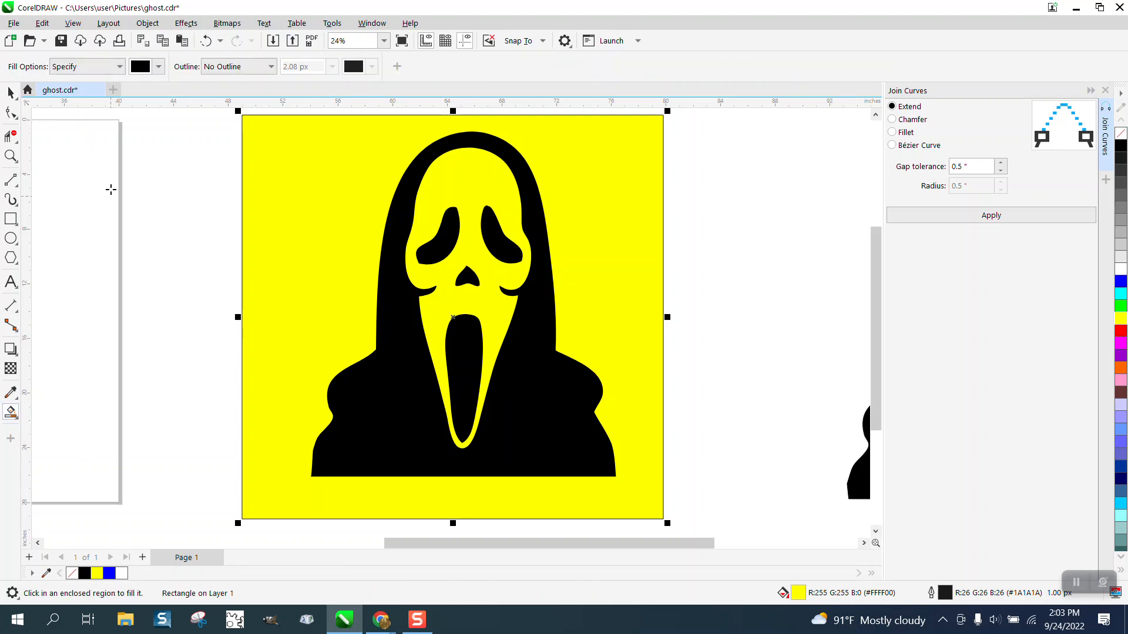
click(158, 67)
click(183, 152)
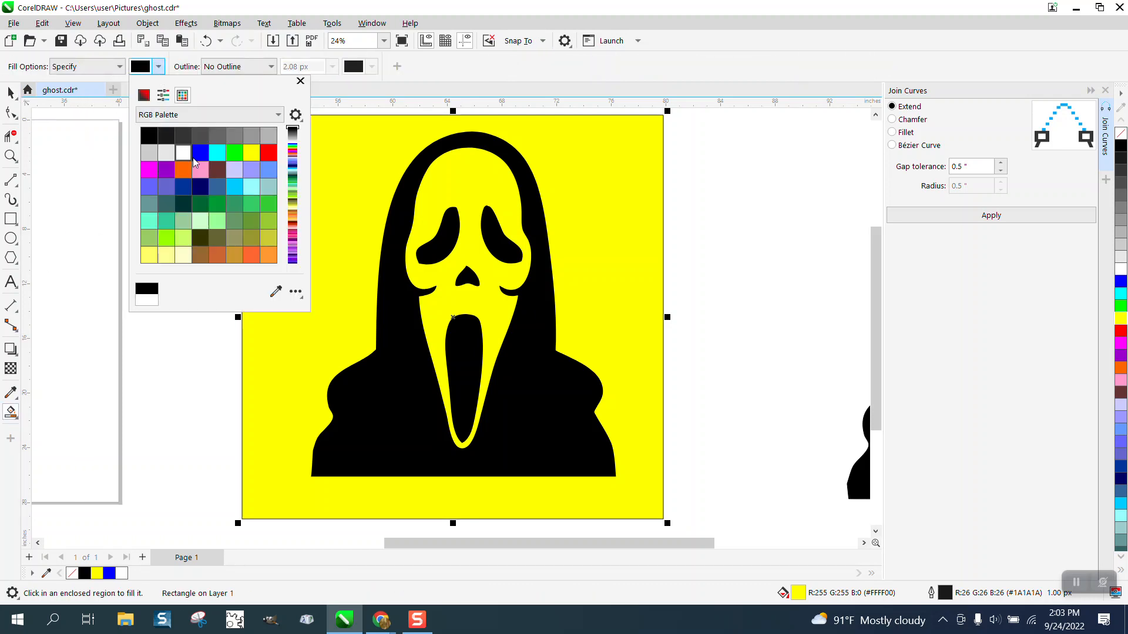
click(481, 189)
click(483, 187)
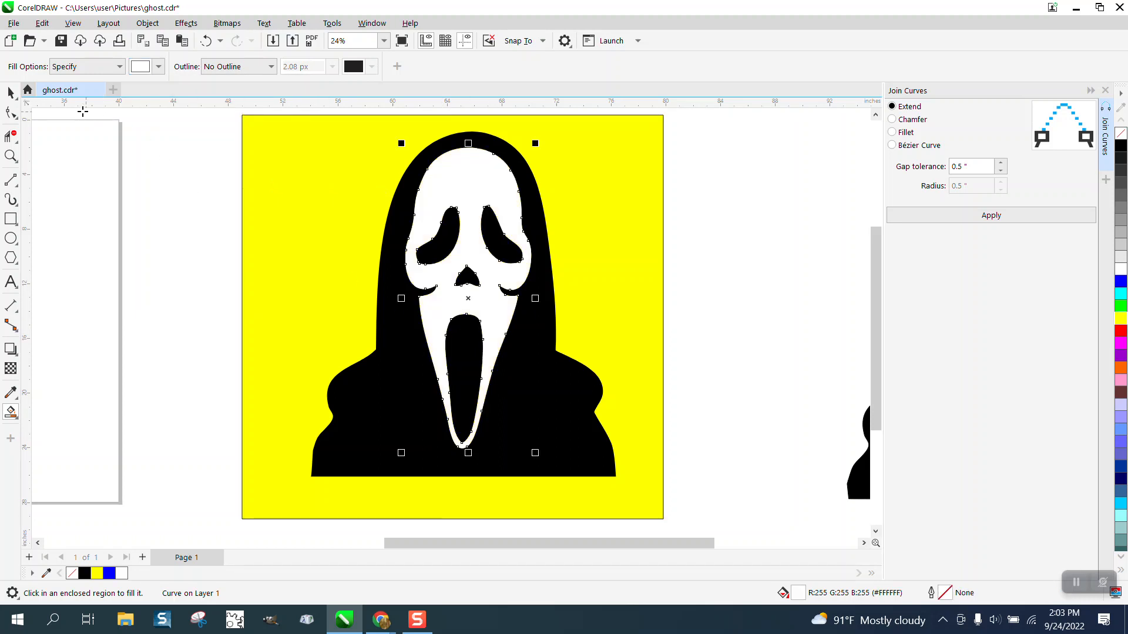
click(10, 93)
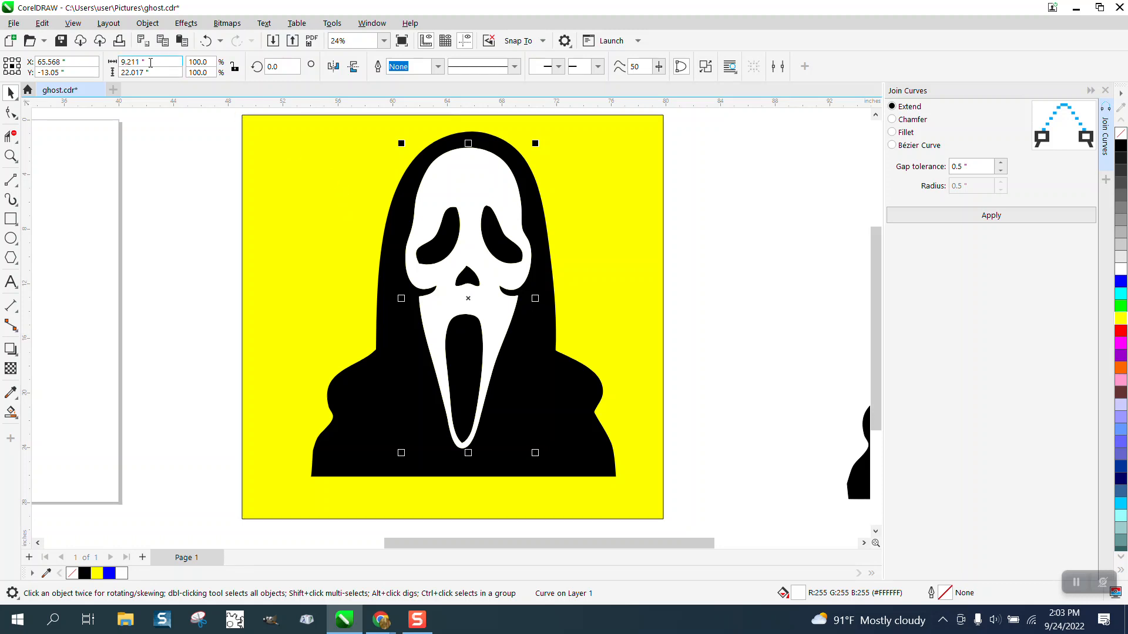
click(205, 43)
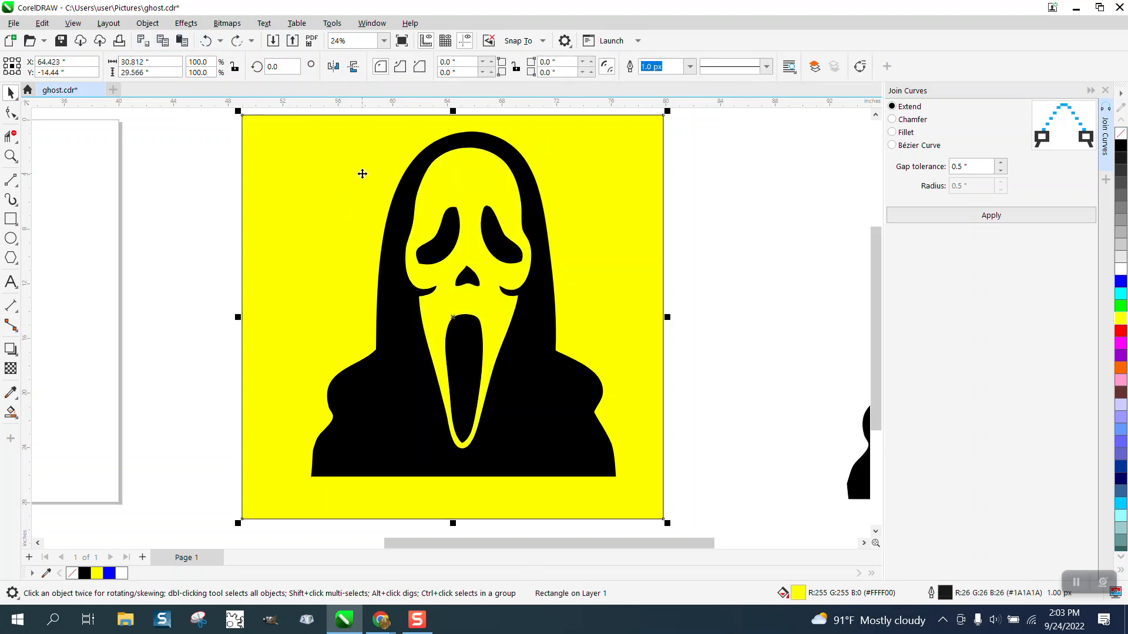